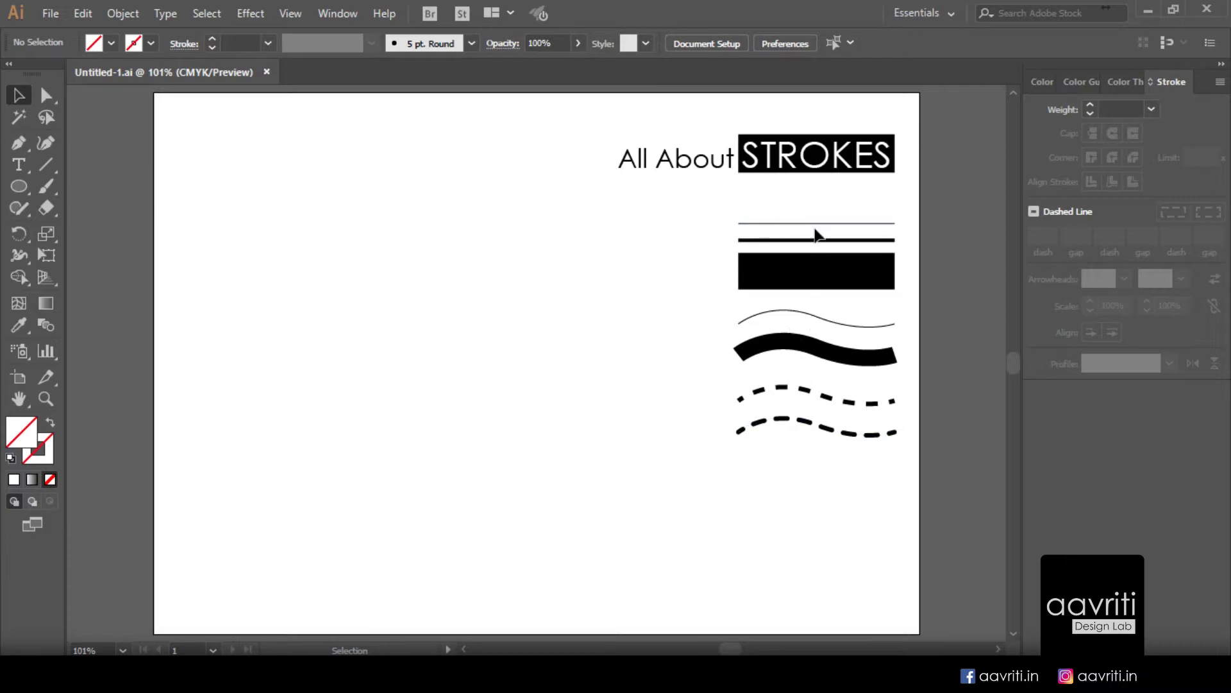
Step: Examine the unstroked straight path between the title and the sample strokes, comparing it with the visible lines below
{"action": "scroll", "coordinate": [928, 290], "scroll_direction": "up", "scroll_amount": 2}
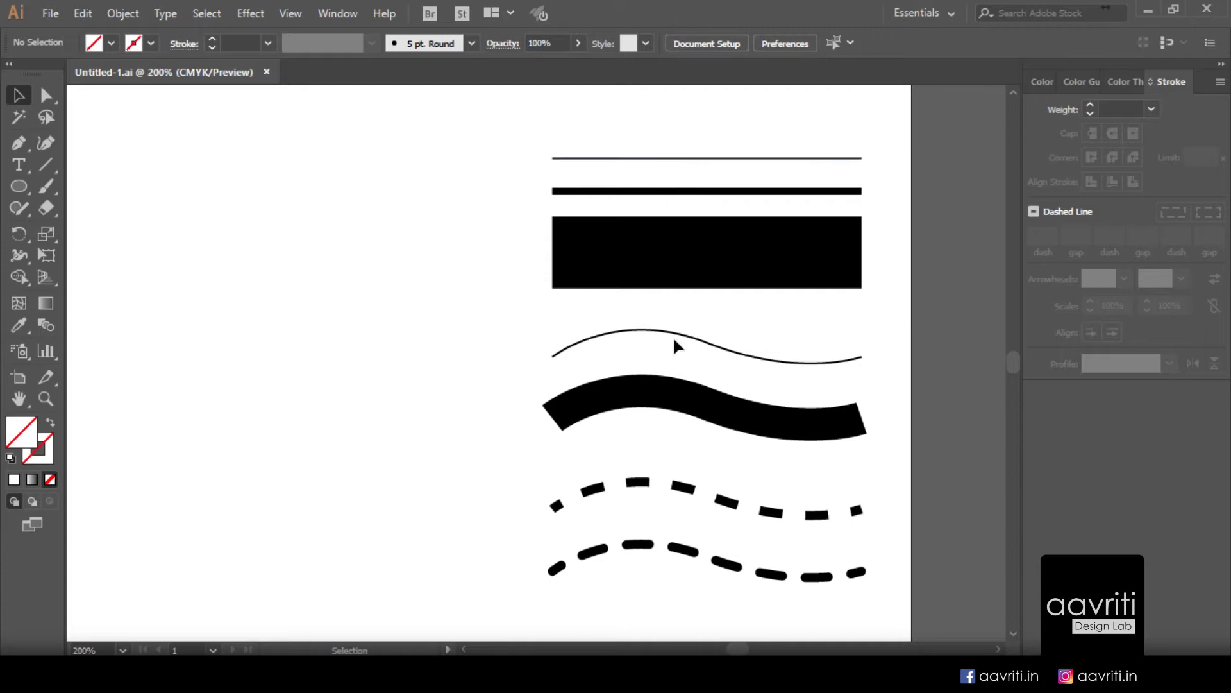
{"action": "scroll", "coordinate": [742, 404], "scroll_direction": "up", "scroll_amount": 2}
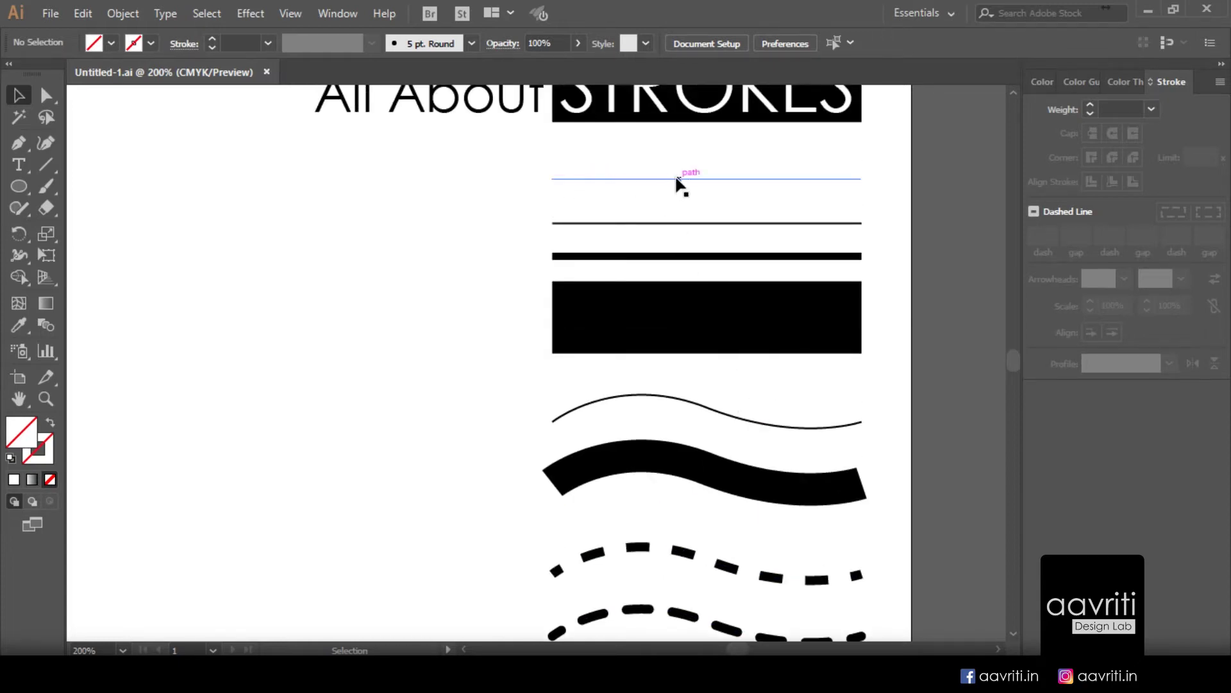
{"action": "left_click", "coordinate": [671, 179]}
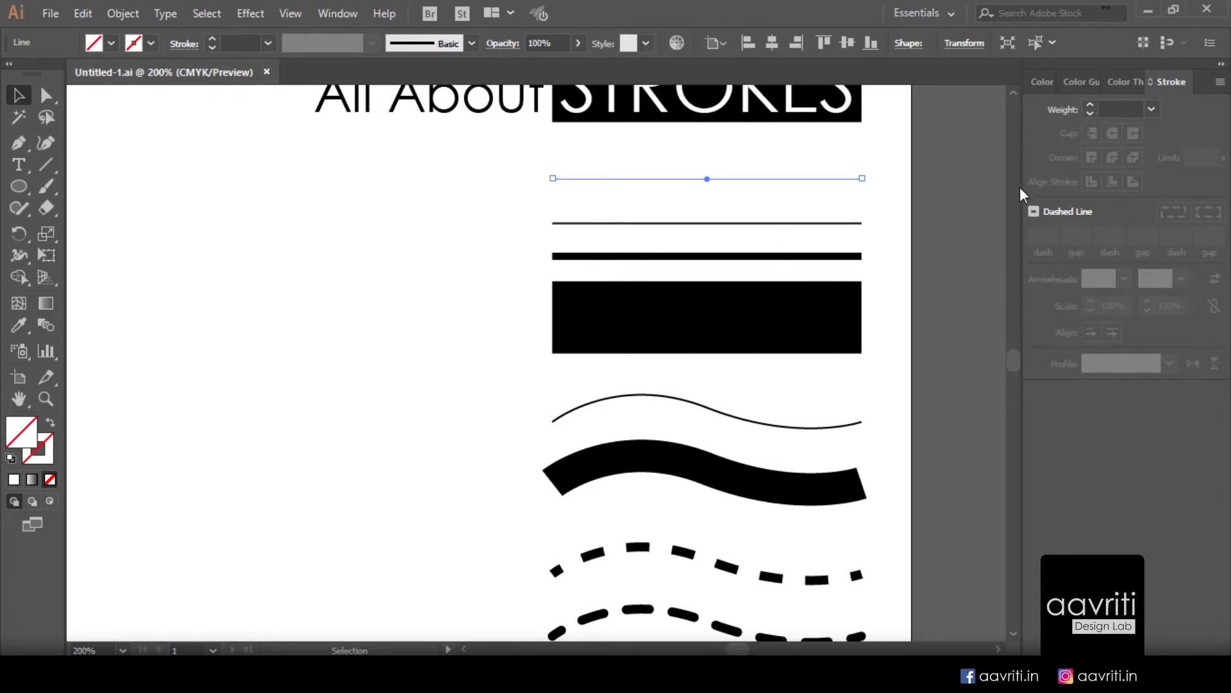
{"action": "key", "text": "ctrl+minus"}
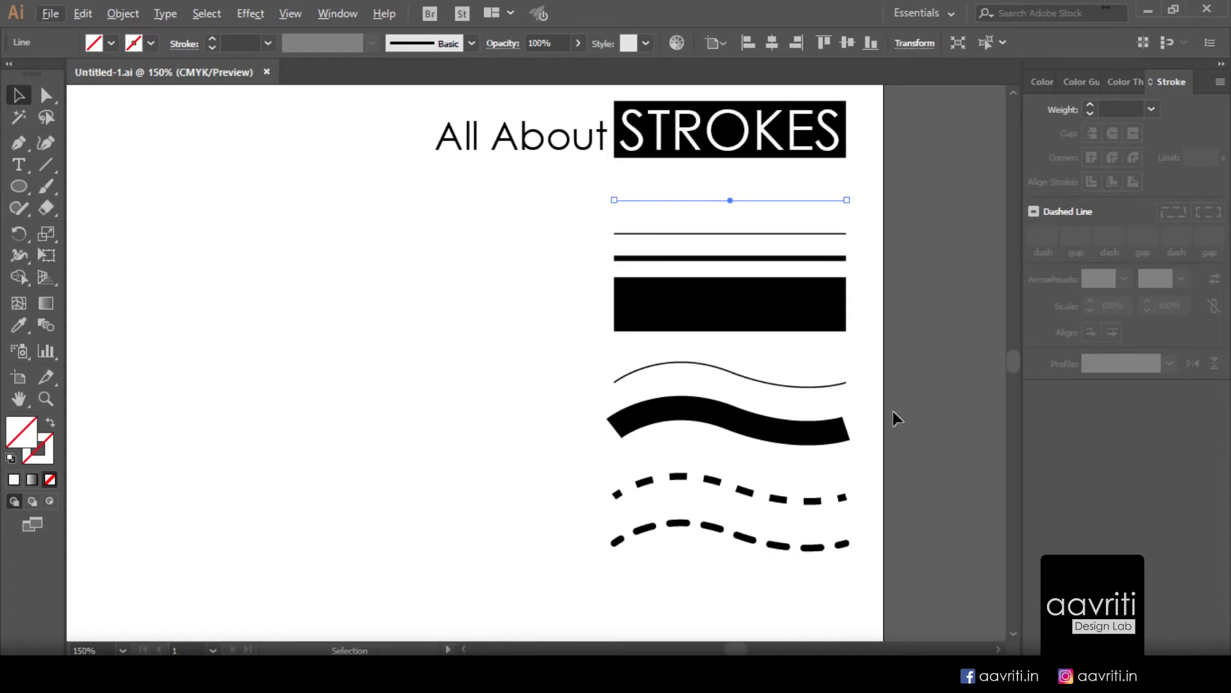
{"action": "scroll", "coordinate": [814, 393], "scroll_direction": "down", "scroll_amount": 2}
{"action": "scroll", "coordinate": [739, 404], "scroll_direction": "up", "scroll_amount": 2}
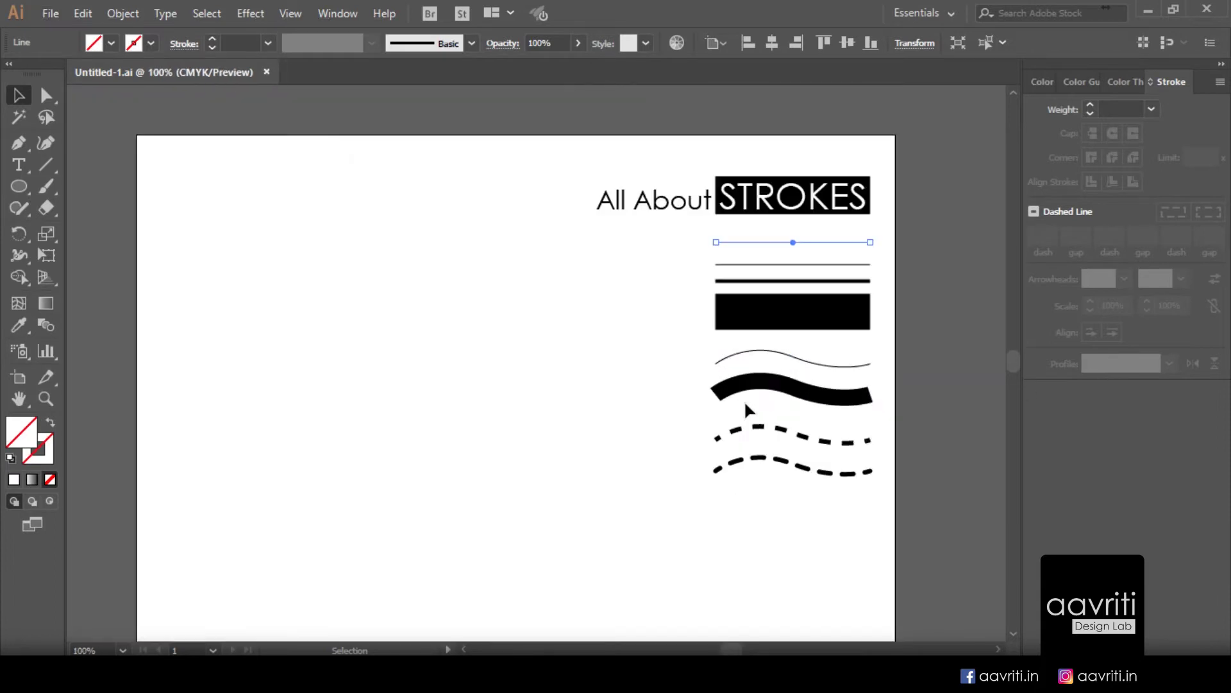
{"action": "key", "text": "ctrl+0"}
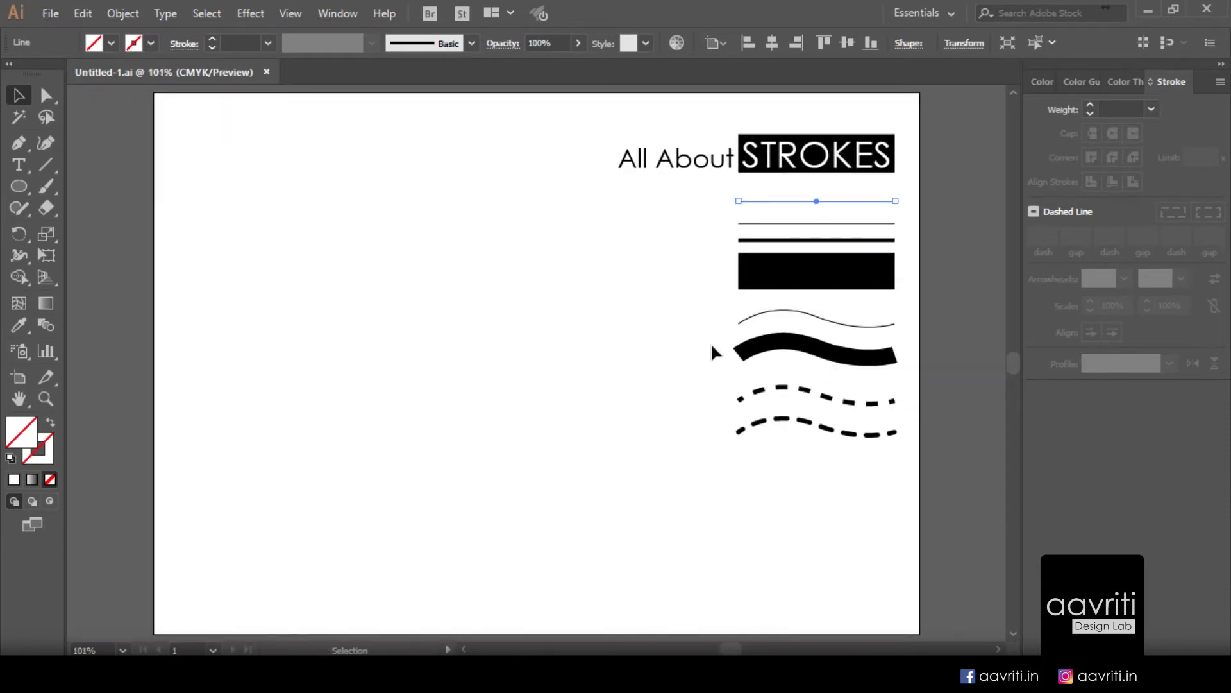
Step: Draw an unstroked horizontal line about 249 pt long in the empty artboard area and an unstroked circle below it
{"action": "left_click", "coordinate": [402, 263]}
{"action": "key", "text": "backslash"}
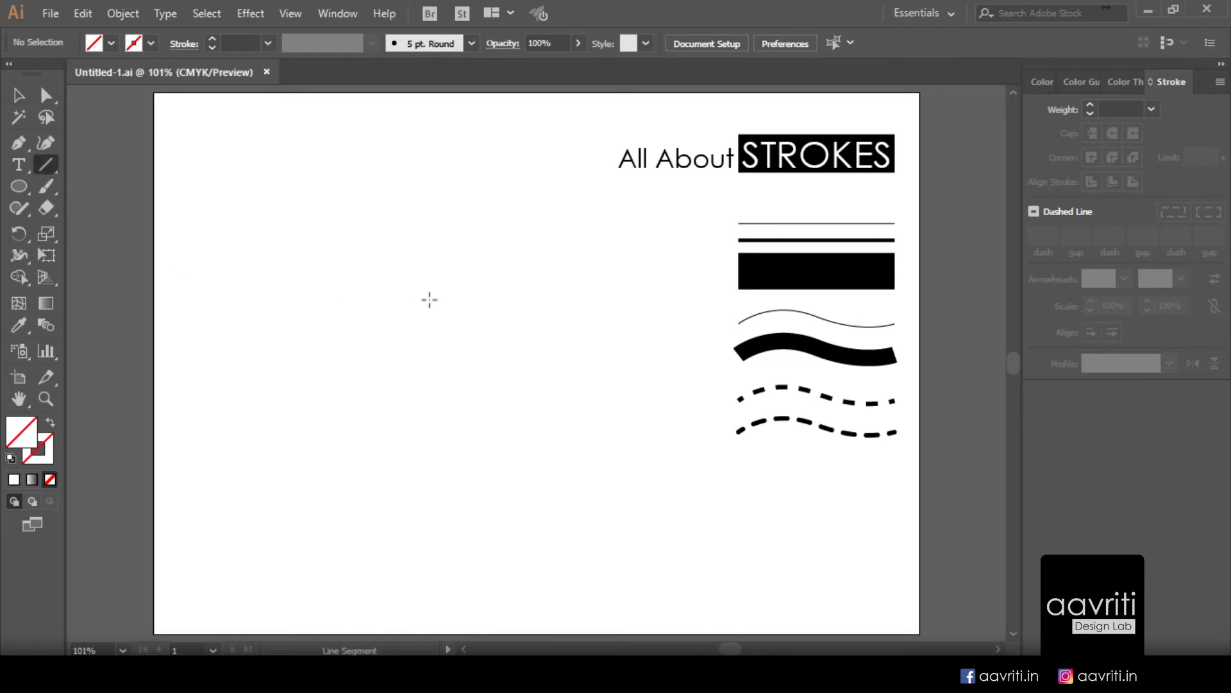
{"action": "left_click_drag", "start_coordinate": [302, 281], "coordinate": [529, 281]}
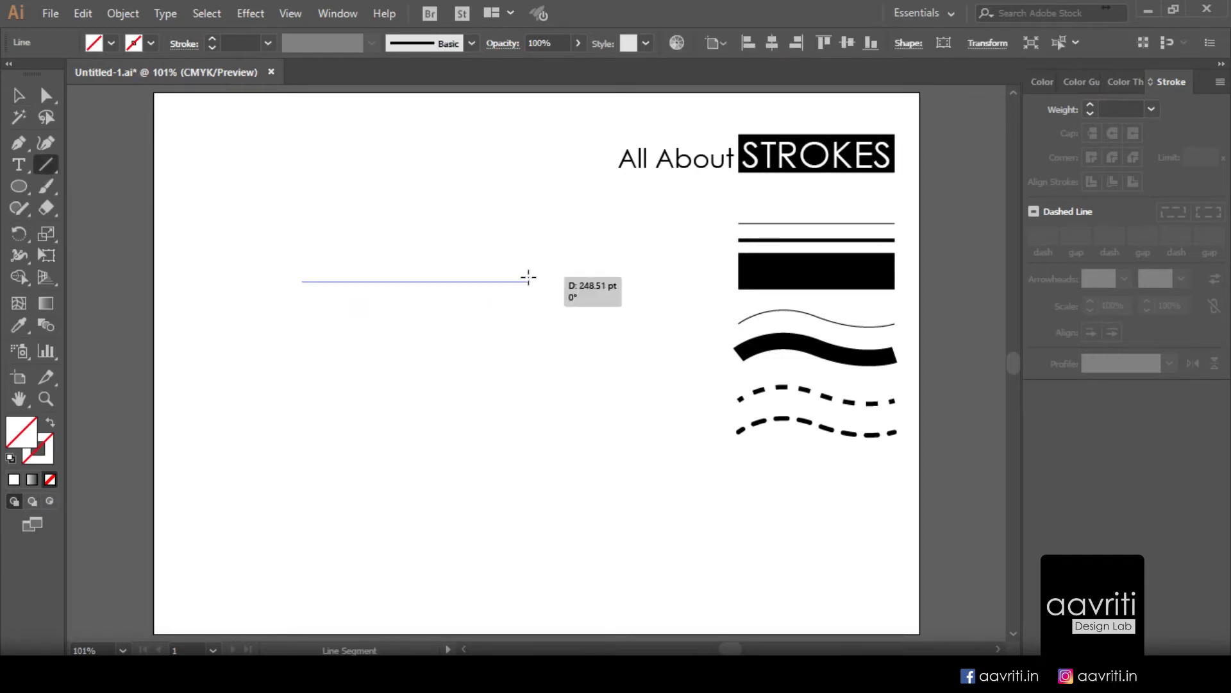
{"action": "left_click", "coordinate": [19, 186]}
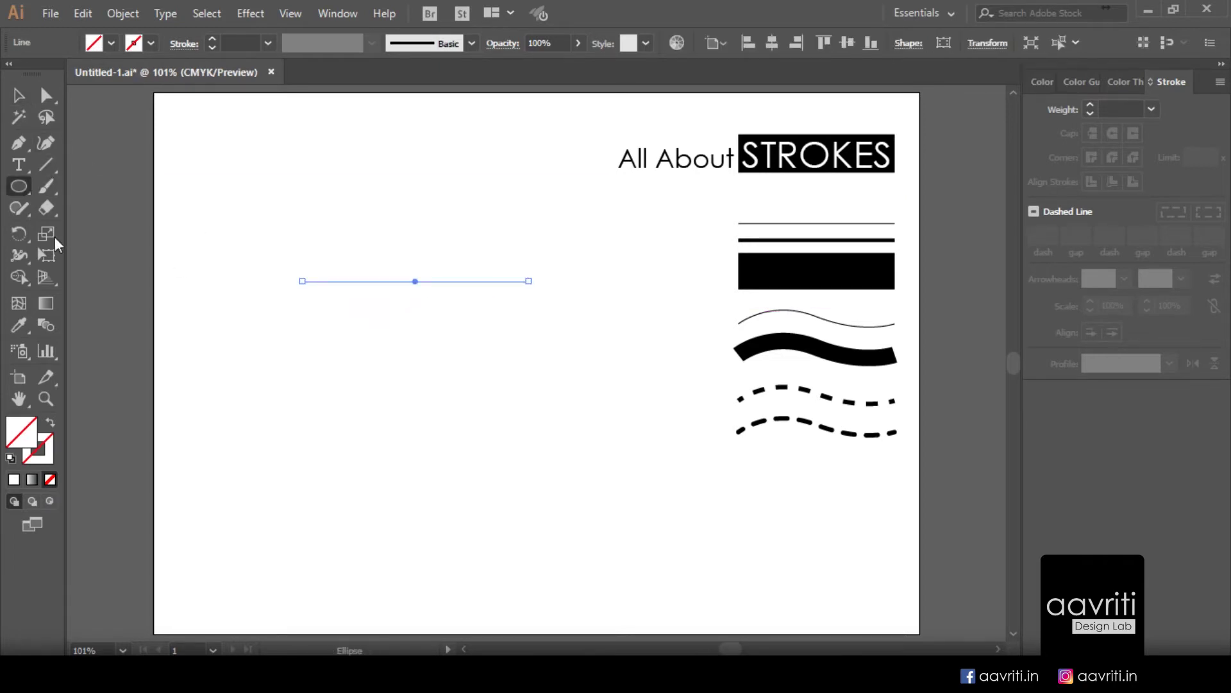
{"action": "left_click_drag", "start_coordinate": [348, 335], "coordinate": [462, 466]}
{"action": "left_click", "coordinate": [19, 95]}
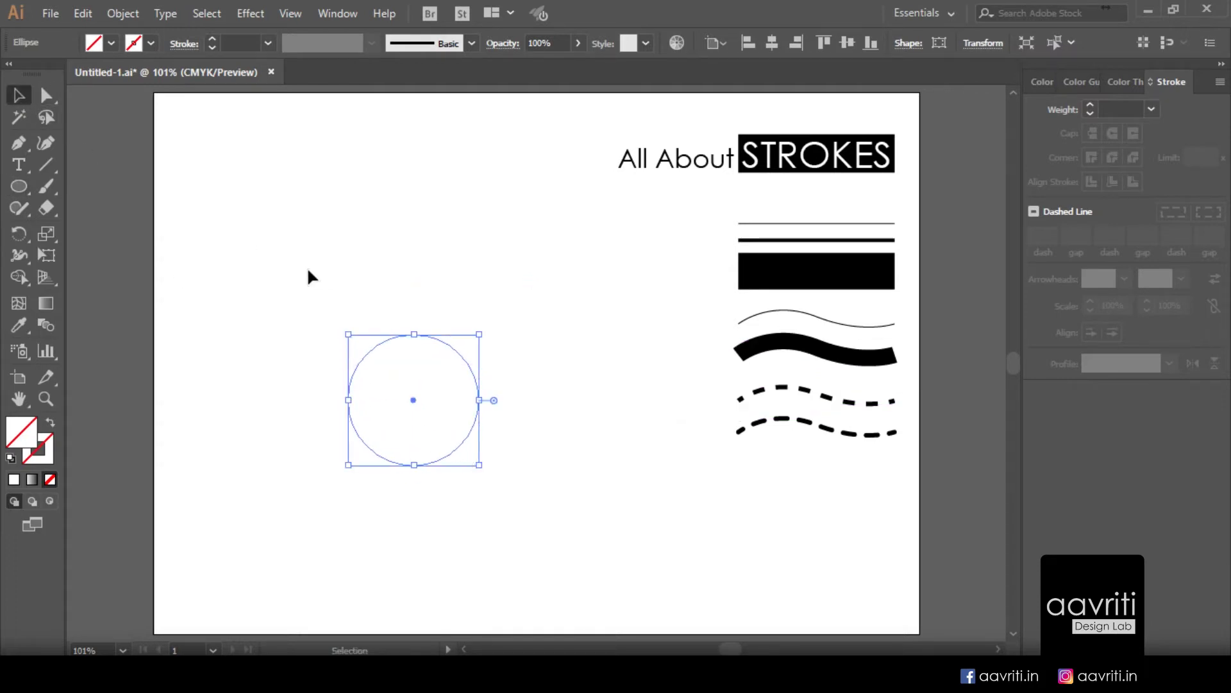
Step: Give the unstroked horizontal line a 10 pt stroke weight
{"action": "left_click", "coordinate": [213, 237]}
{"action": "left_click_drag", "start_coordinate": [212, 221], "coordinate": [596, 520]}
{"action": "key", "text": "Delete"}
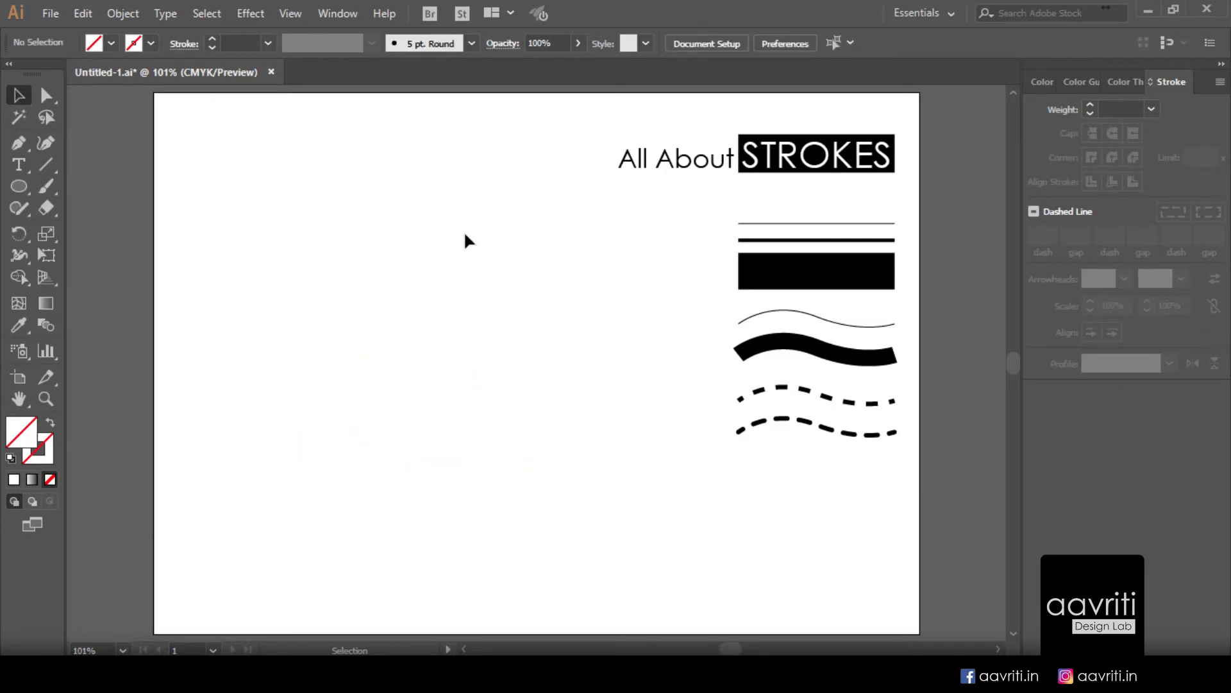
{"action": "left_click_drag", "start_coordinate": [465, 234], "coordinate": [506, 318]}
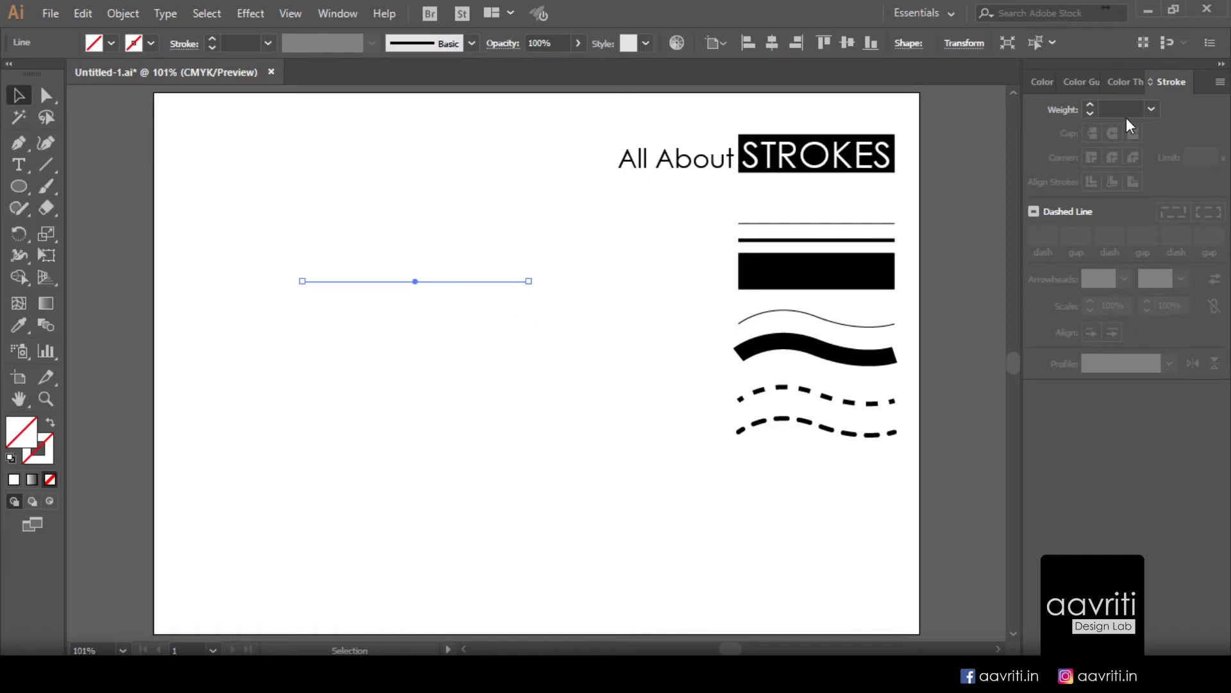
{"action": "left_click", "coordinate": [1152, 109]}
{"action": "left_click", "coordinate": [1188, 366]}
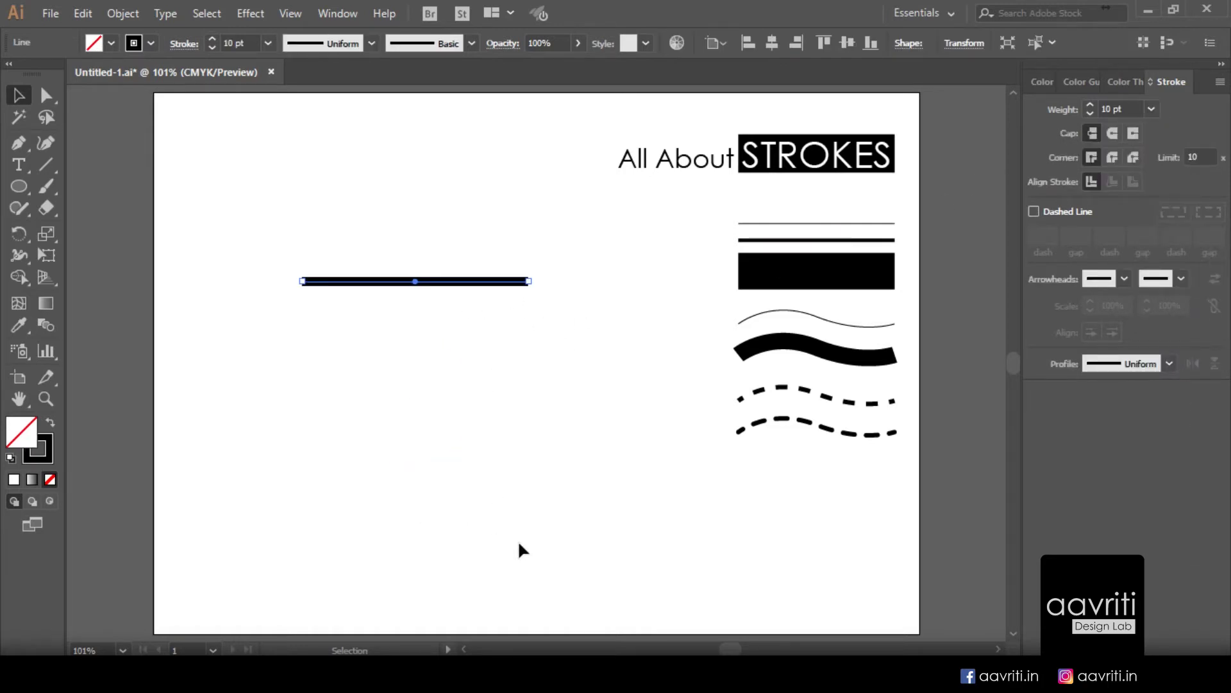
Step: Give the unstroked circle below the line a 10 pt stroke weight
{"action": "key", "text": "l"}
{"action": "left_click_drag", "start_coordinate": [551, 526], "coordinate": [381, 401]}
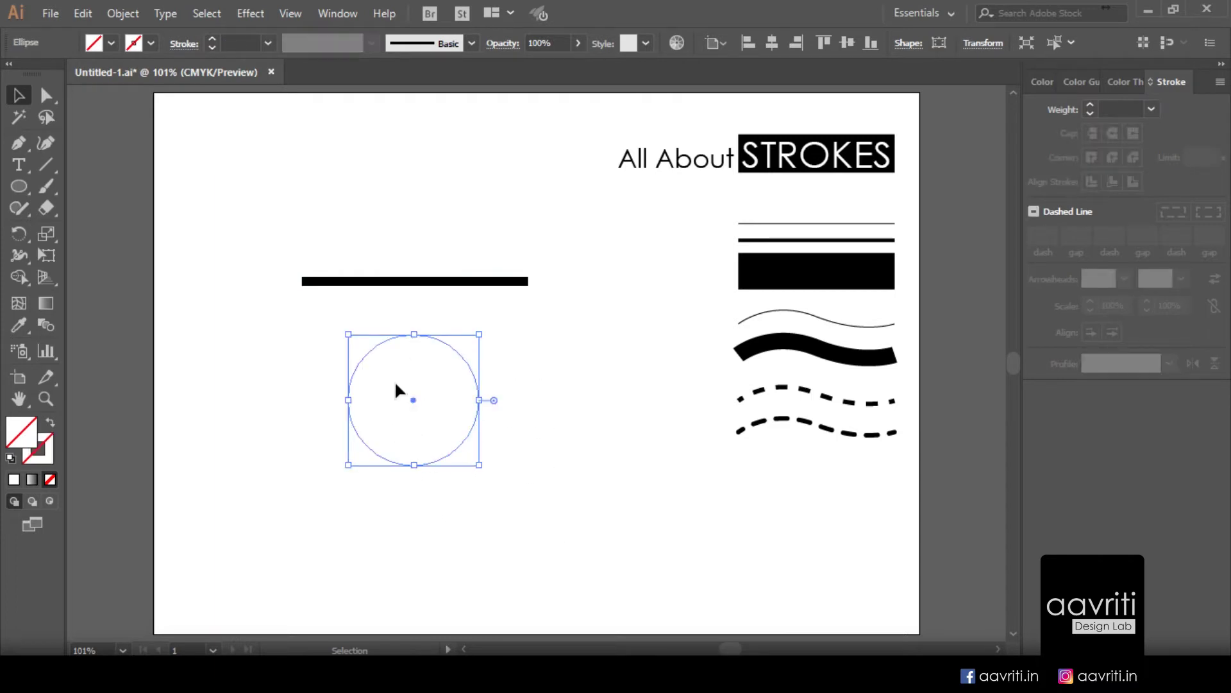
{"action": "left_click", "coordinate": [1154, 108]}
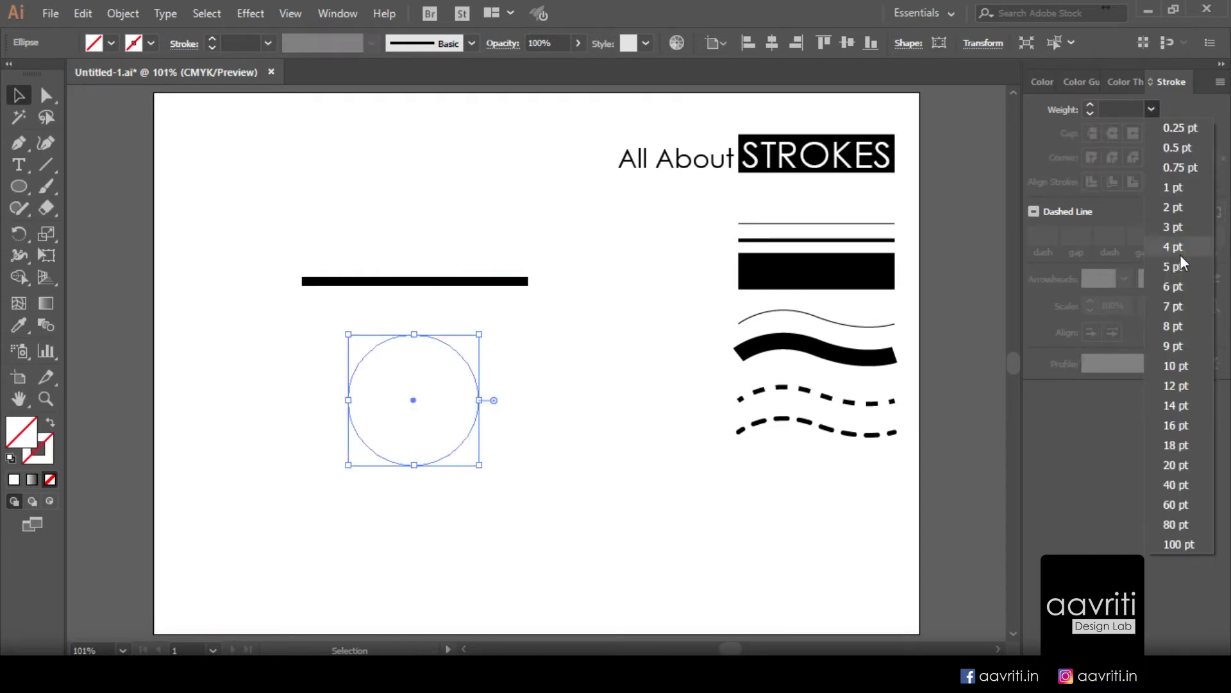
{"action": "left_click", "coordinate": [1191, 363]}
{"action": "left_click", "coordinate": [602, 427]}
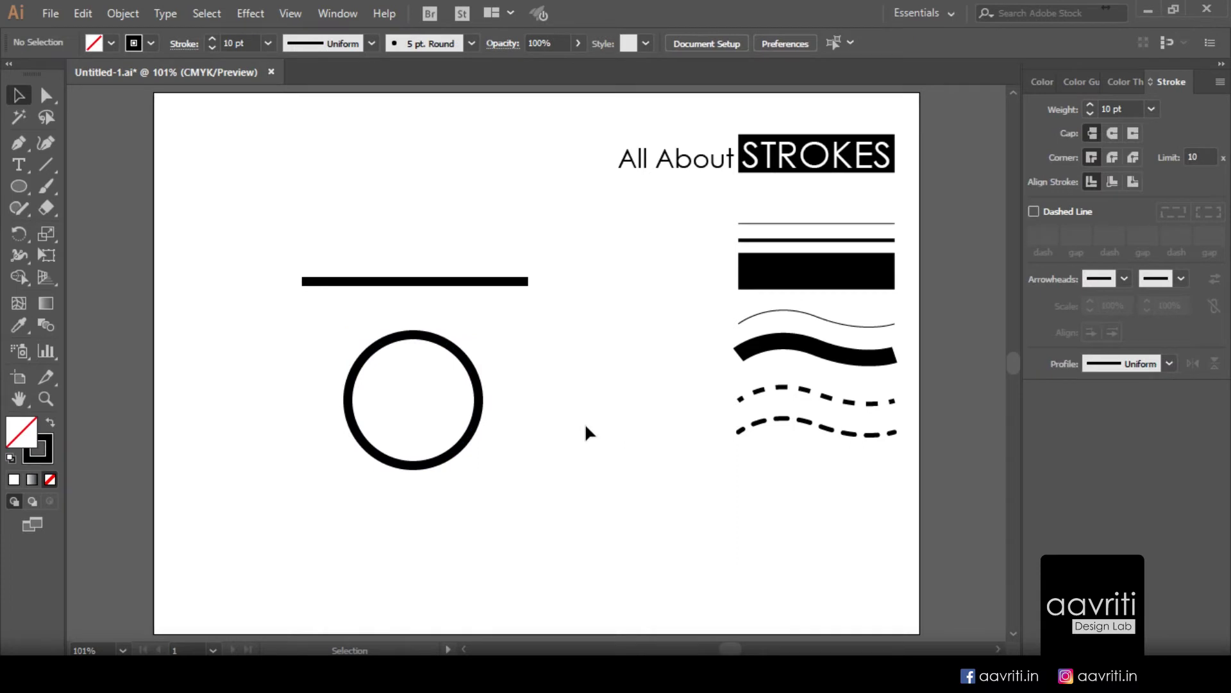
Step: Inspect the line's stroke alignment options, and try inside and outside stroke alignment on the circle before restoring centre alignment
{"action": "scroll", "coordinate": [391, 306], "scroll_direction": "up", "scroll_amount": 4, "text": "alt"}
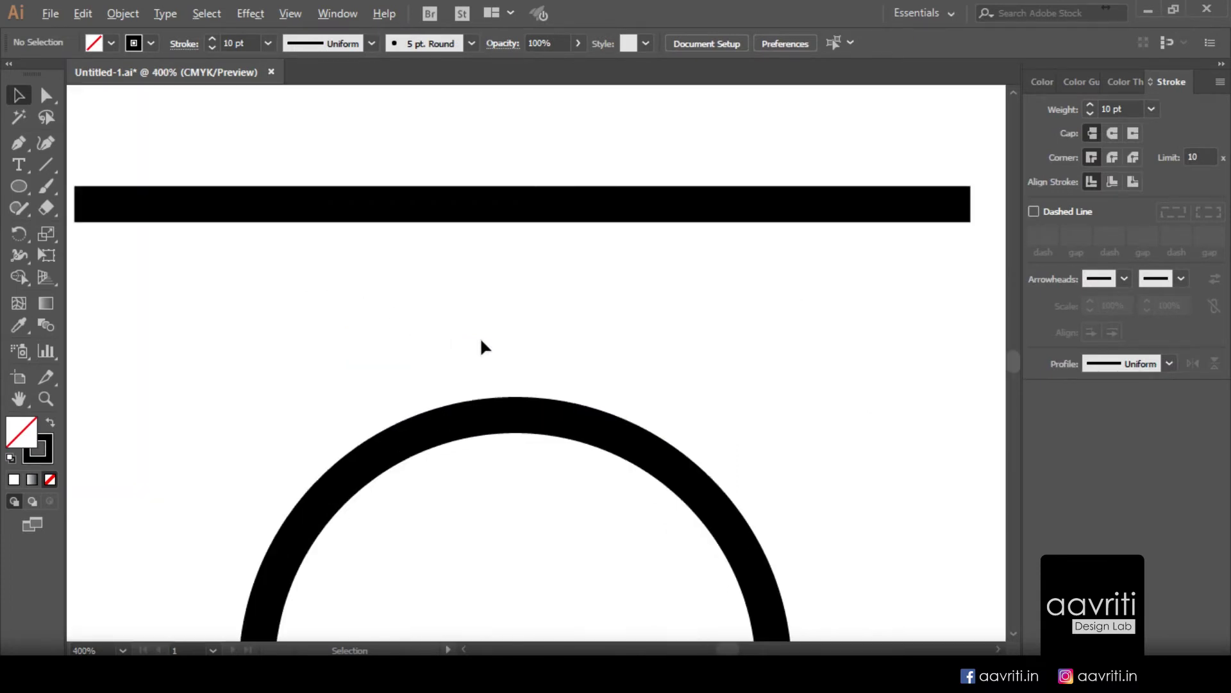
{"action": "left_click", "coordinate": [521, 206]}
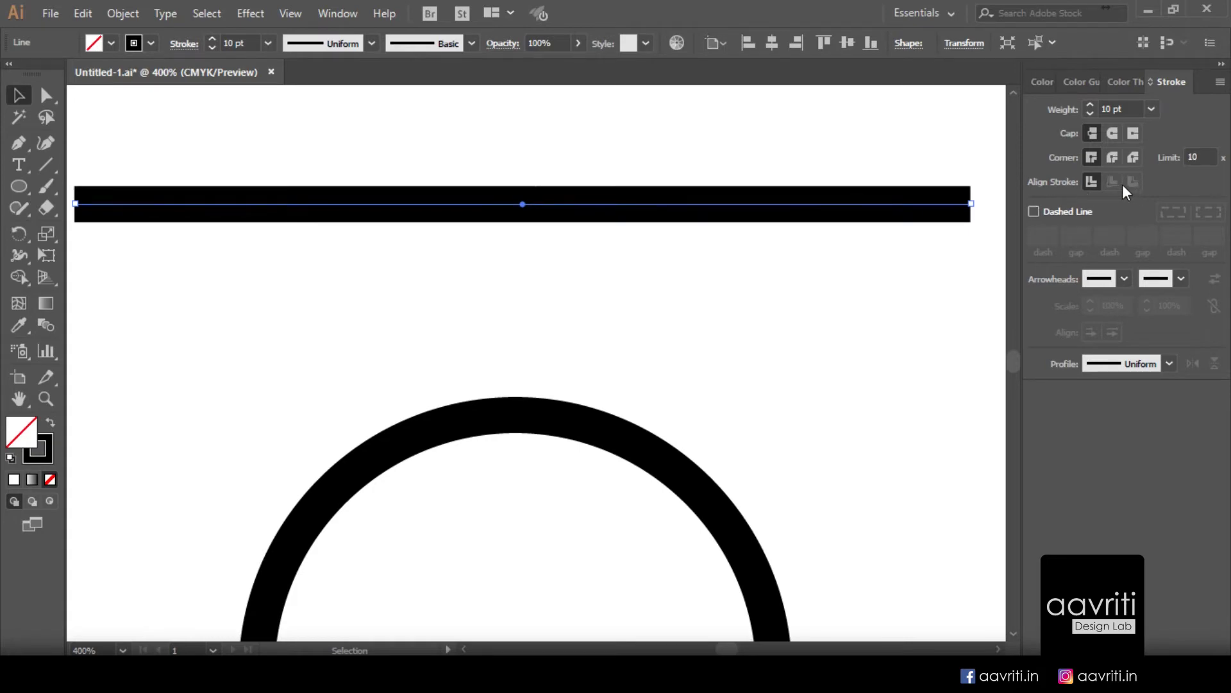
{"action": "scroll", "coordinate": [563, 301], "scroll_direction": "down", "scroll_amount": 8}
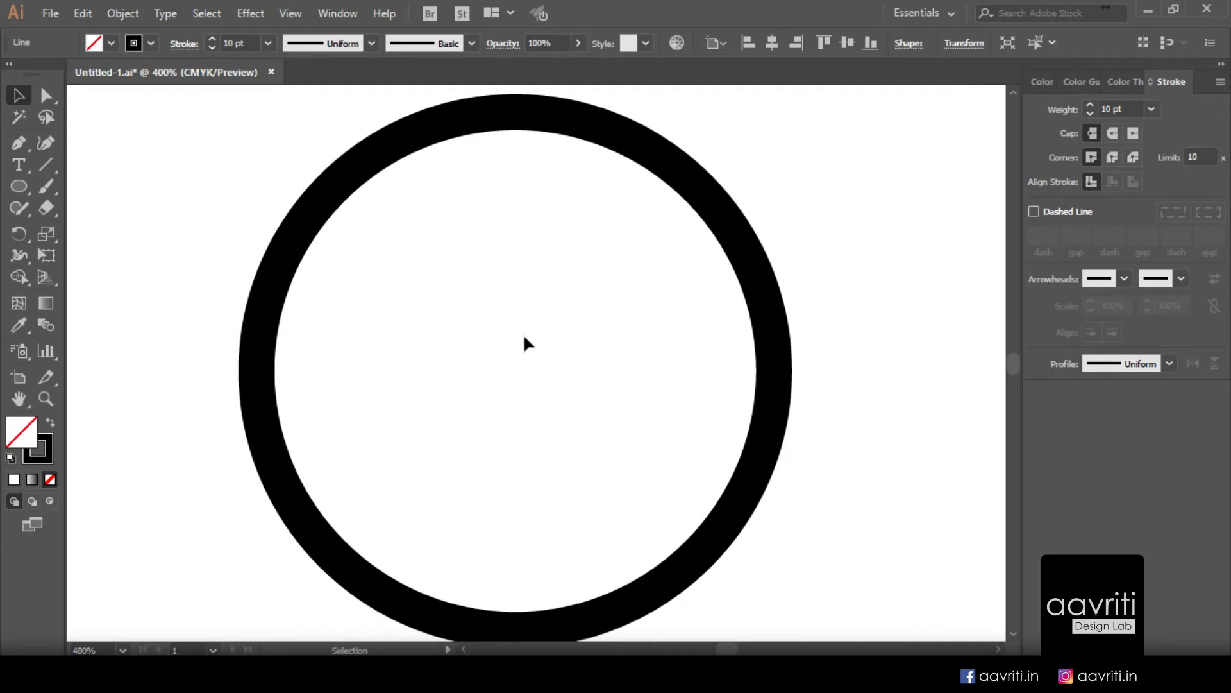
{"action": "scroll", "coordinate": [594, 313], "scroll_direction": "down", "scroll_amount": 1}
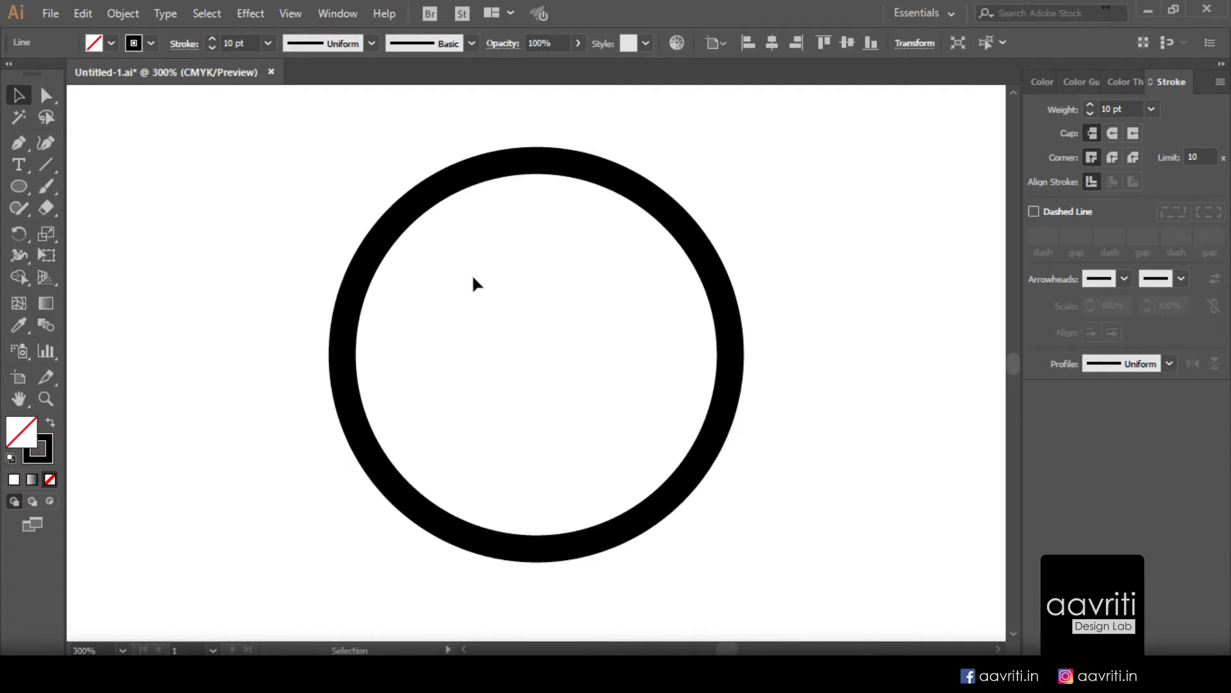
{"action": "left_click_drag", "start_coordinate": [390, 151], "coordinate": [483, 282]}
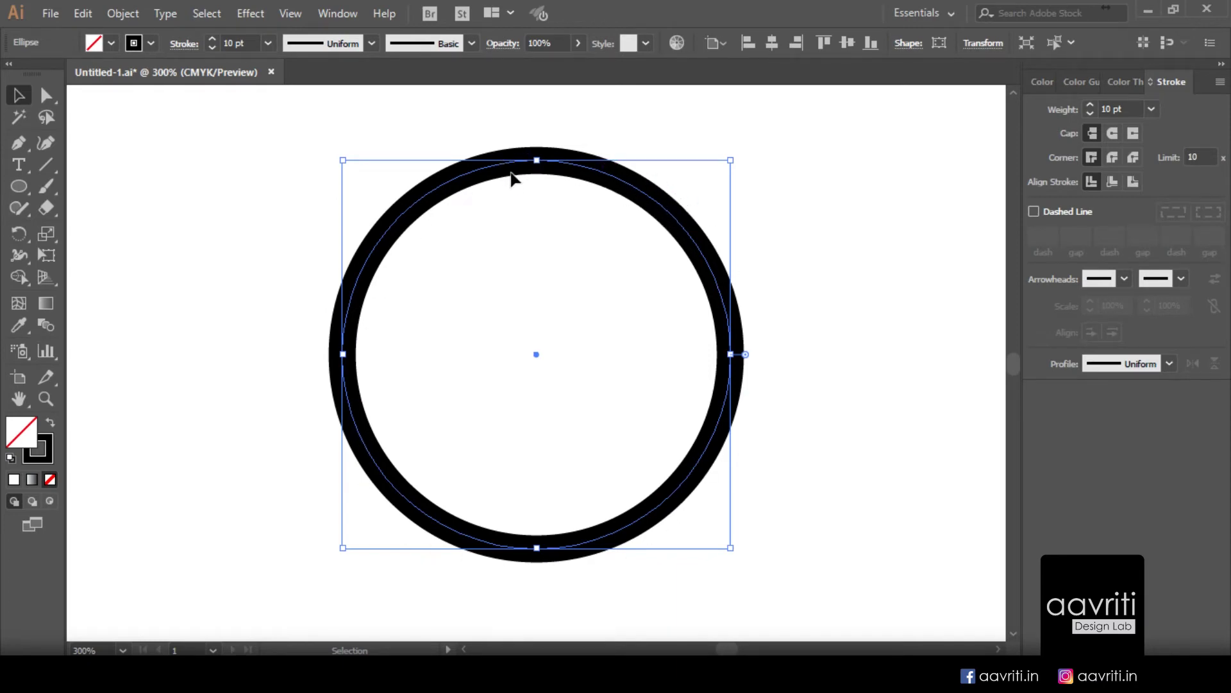
{"action": "left_click", "coordinate": [1118, 183]}
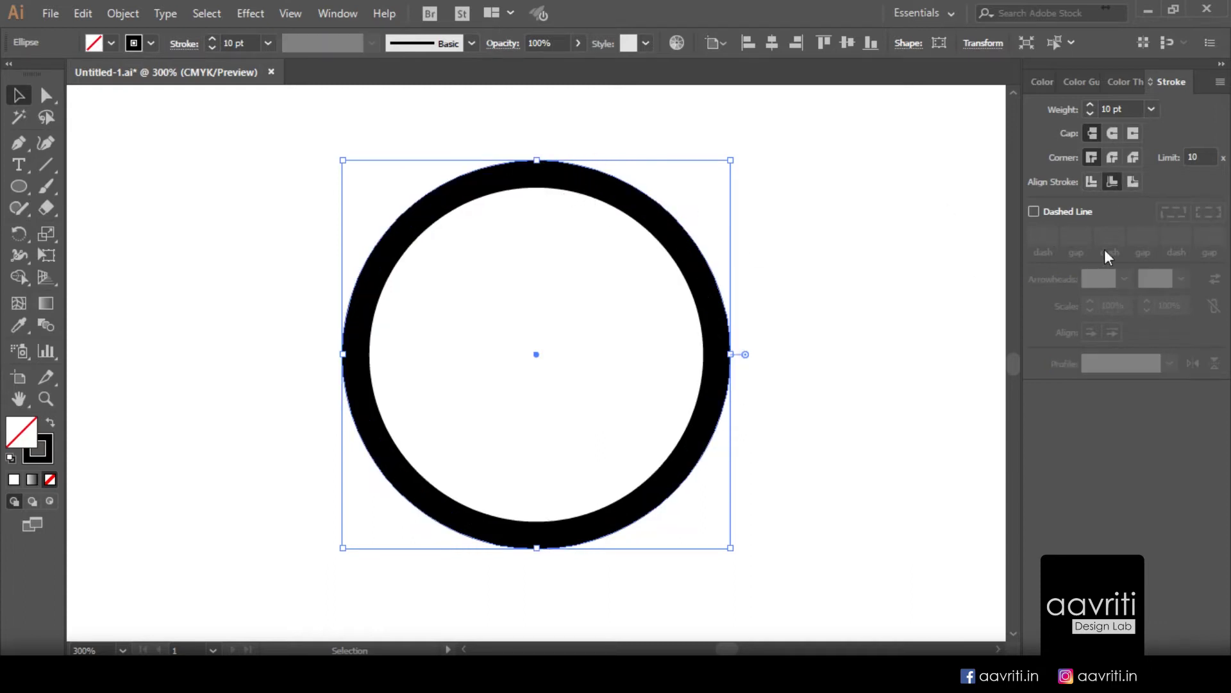
{"action": "left_click", "coordinate": [1132, 184]}
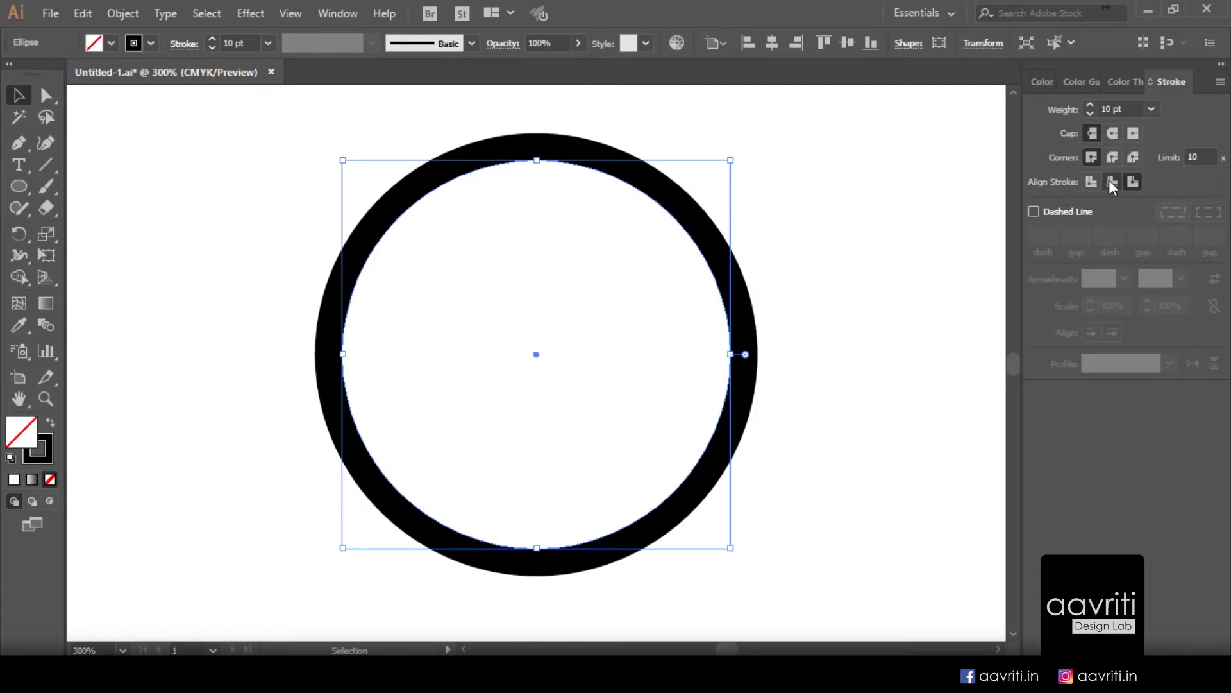
{"action": "left_click", "coordinate": [1112, 183]}
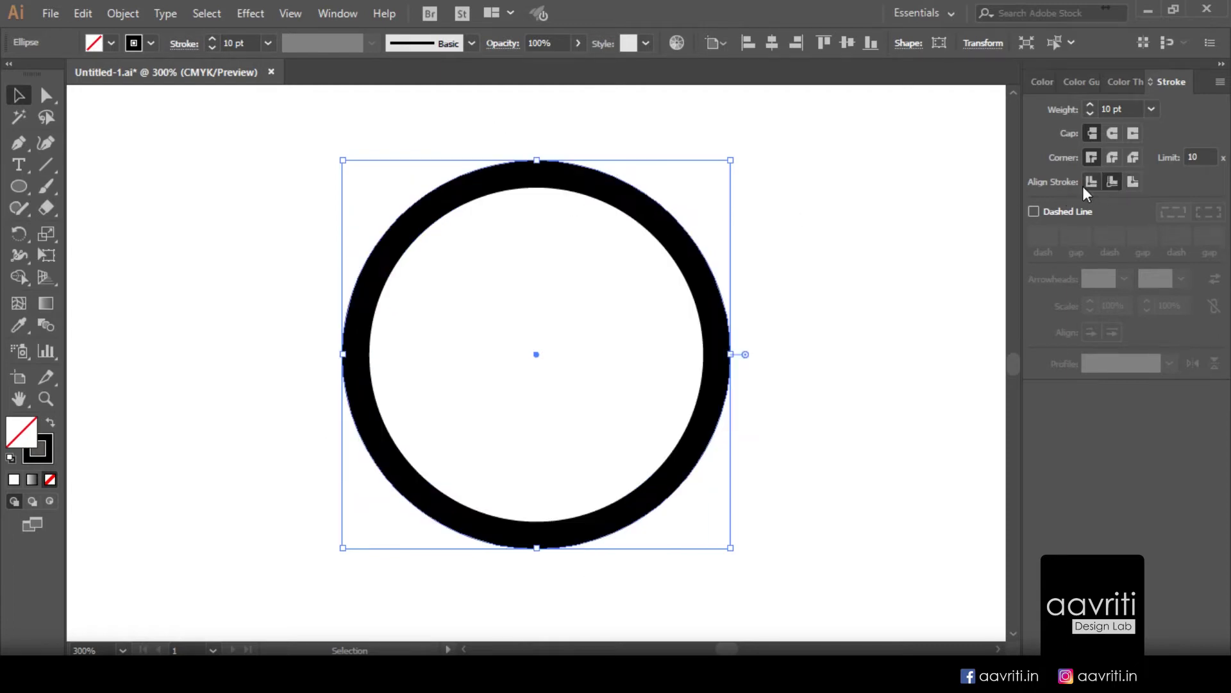
{"action": "left_click", "coordinate": [1132, 184]}
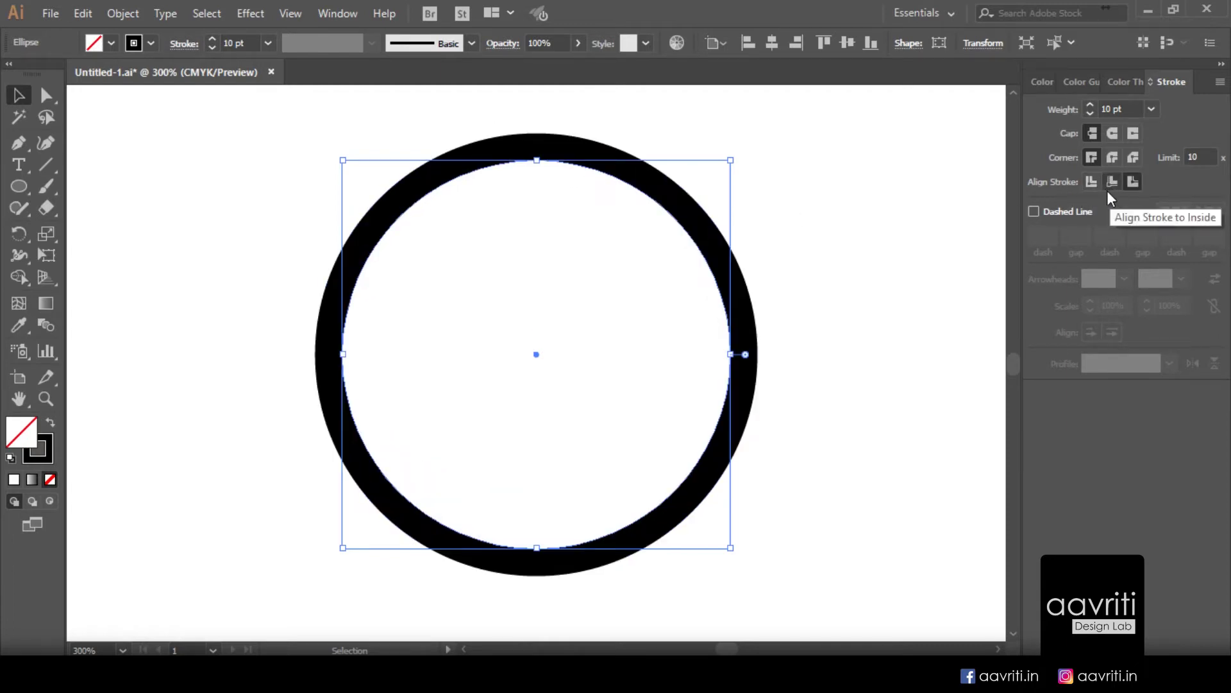
{"action": "left_click", "coordinate": [1093, 182]}
Step: Delete the stroked horizontal line and the circle from the artboard
{"action": "scroll", "coordinate": [560, 357], "scroll_direction": "up", "scroll_amount": 2}
{"action": "scroll", "coordinate": [562, 361], "scroll_direction": "up", "scroll_amount": 6}
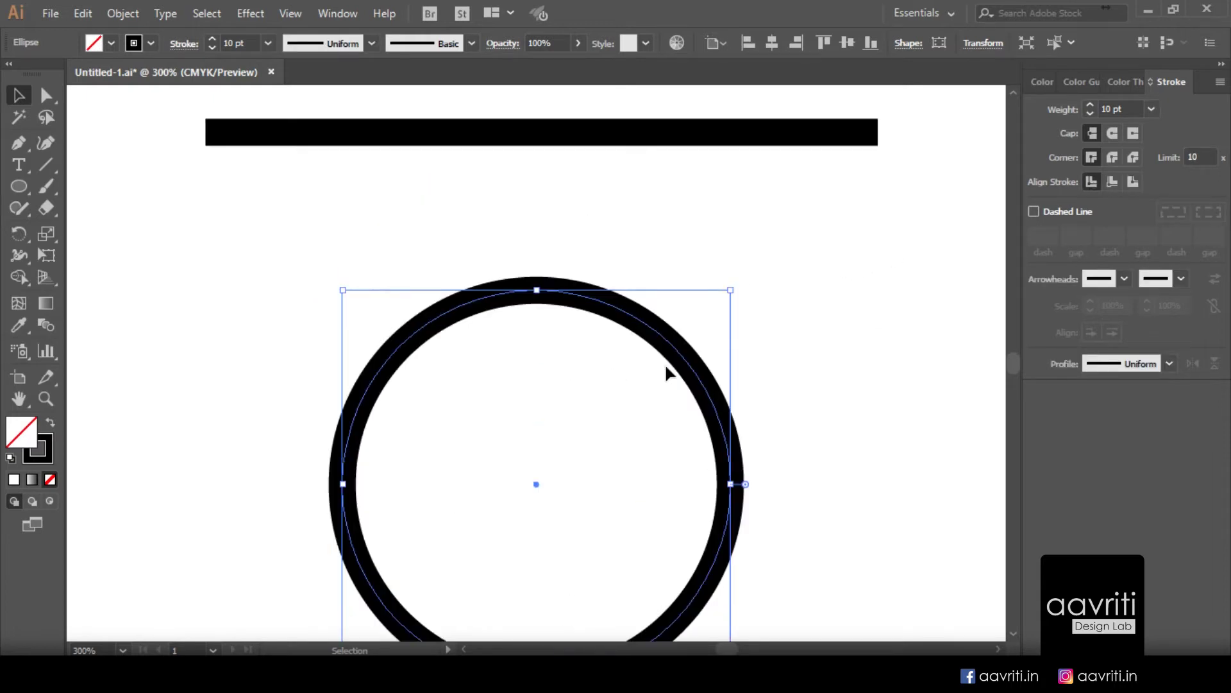
{"action": "scroll", "coordinate": [784, 327], "scroll_direction": "down", "scroll_amount": 2}
{"action": "left_click_drag", "start_coordinate": [718, 143], "coordinate": [680, 260]}
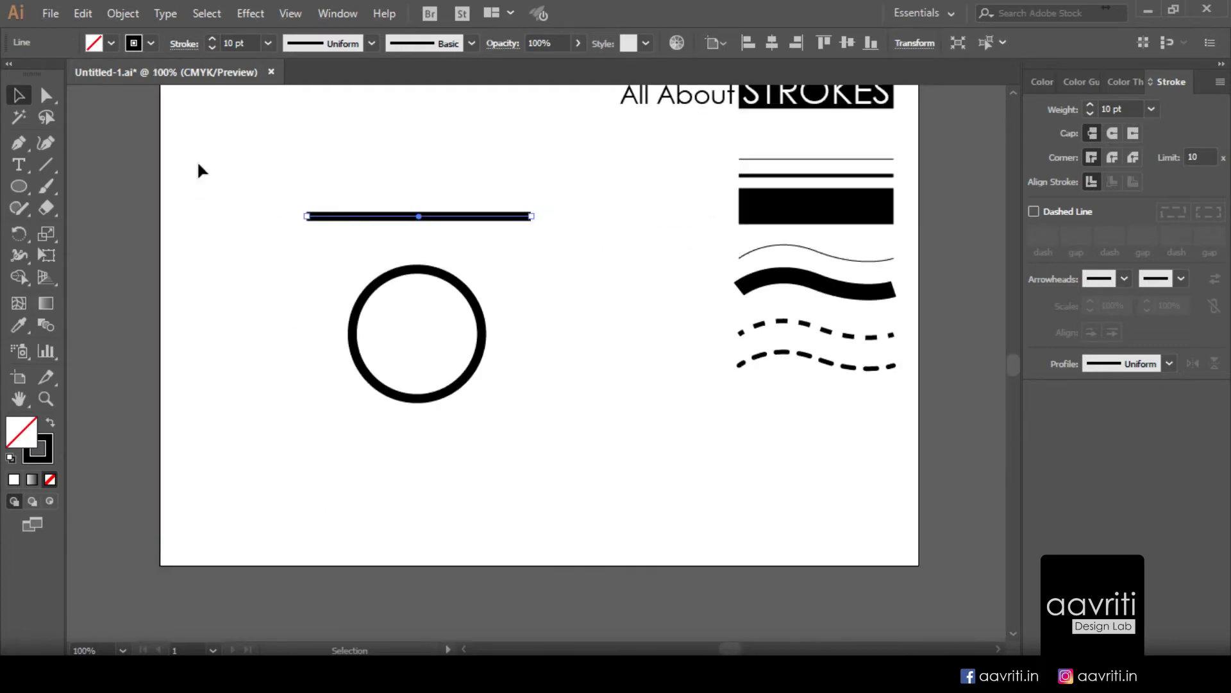
{"action": "left_click_drag", "start_coordinate": [275, 165], "coordinate": [615, 475]}
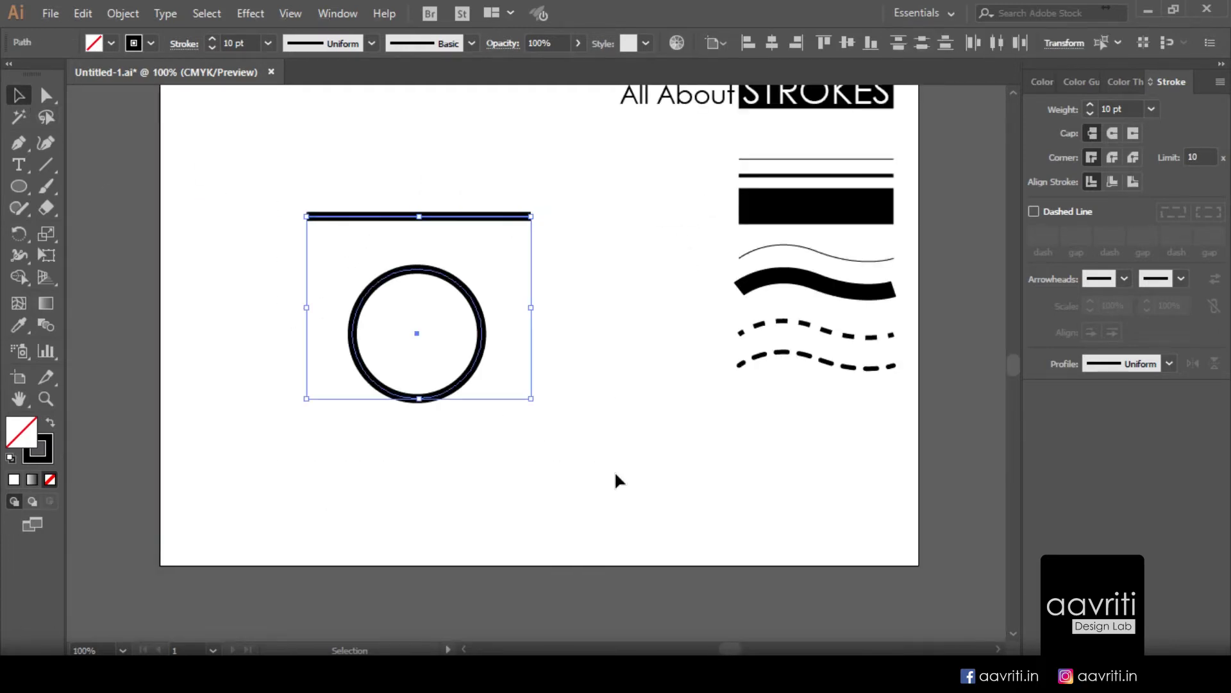
{"action": "key", "text": "Delete"}
Step: Draw a new horizontal line with a 10 pt stroke in the empty artboard area and deselect it
{"action": "scroll", "coordinate": [590, 455], "scroll_direction": "up", "scroll_amount": 2}
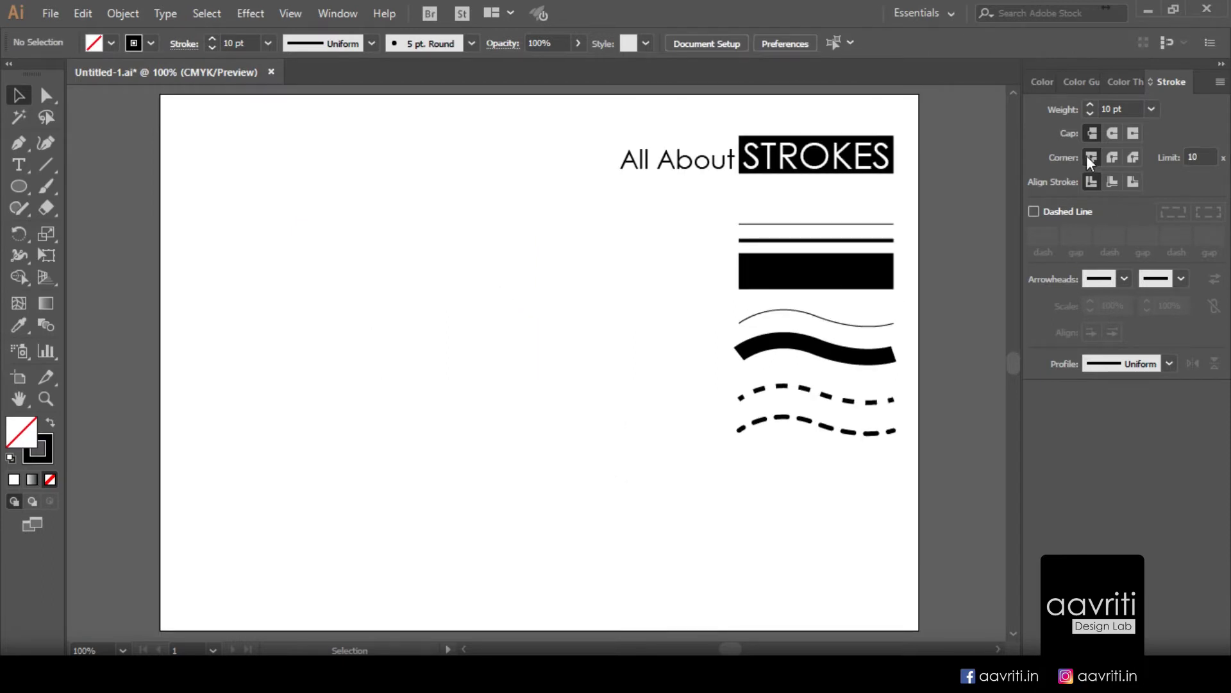
{"action": "left_click", "coordinate": [46, 164]}
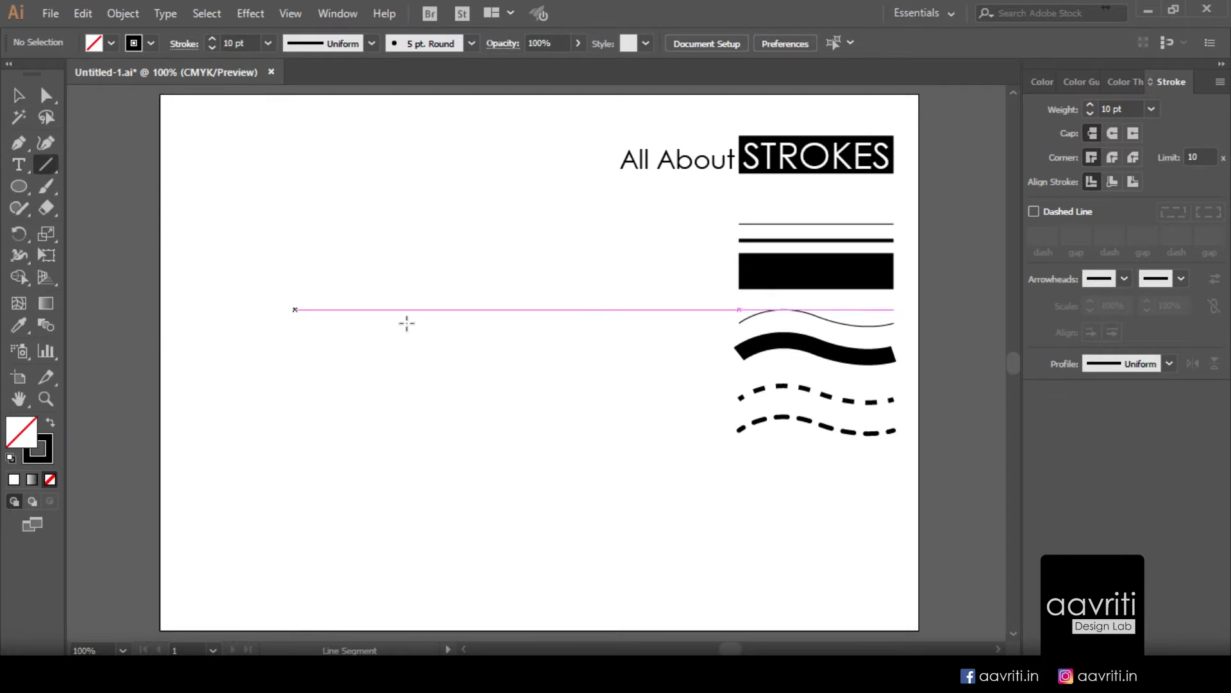
{"action": "left_click_drag", "start_coordinate": [300, 309], "coordinate": [574, 308]}
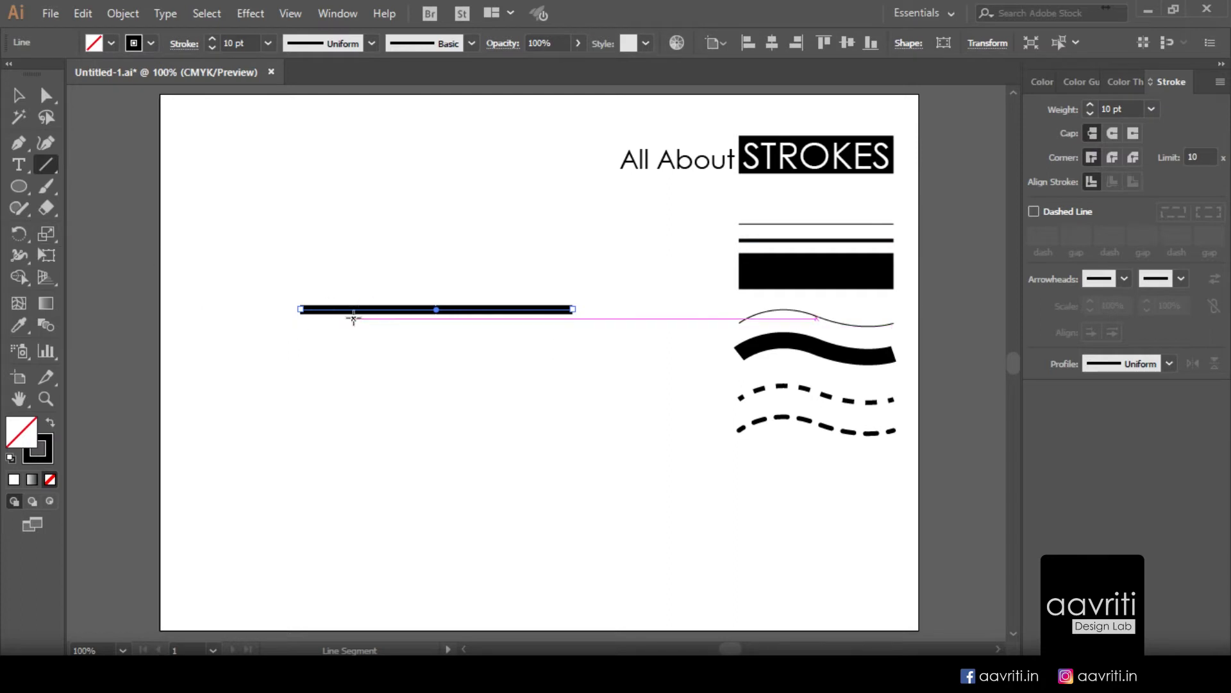
{"action": "left_click", "coordinate": [21, 97]}
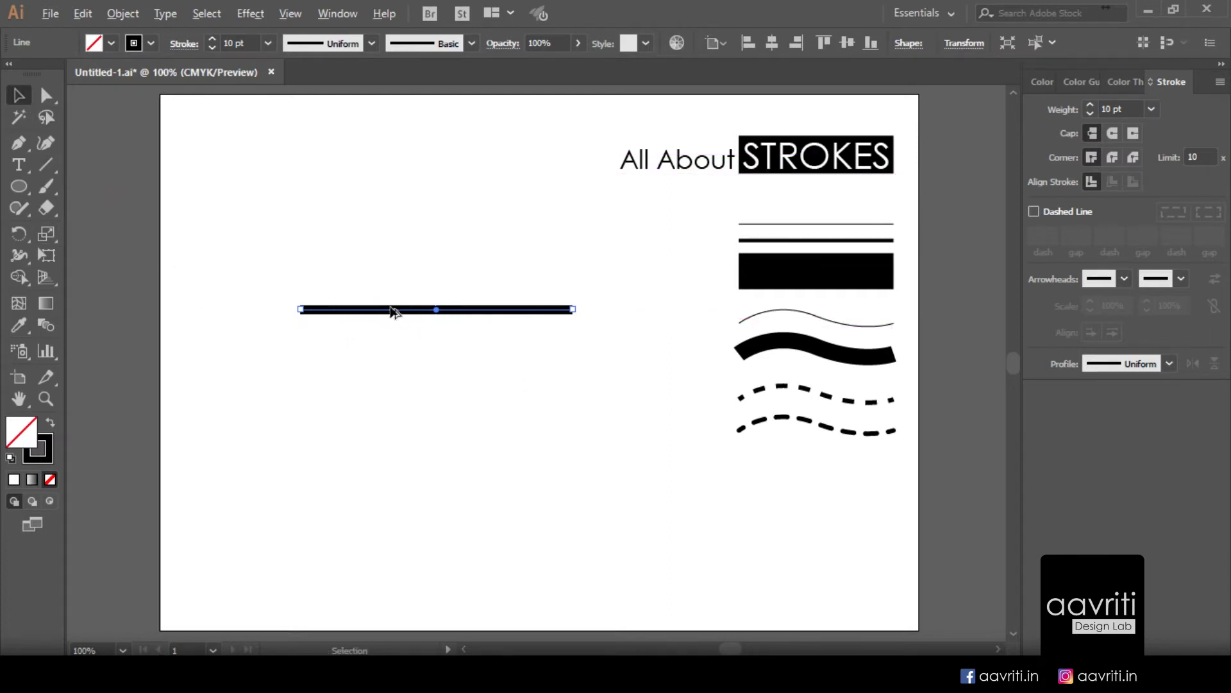
{"action": "scroll", "coordinate": [392, 312], "scroll_direction": "up", "scroll_amount": 1}
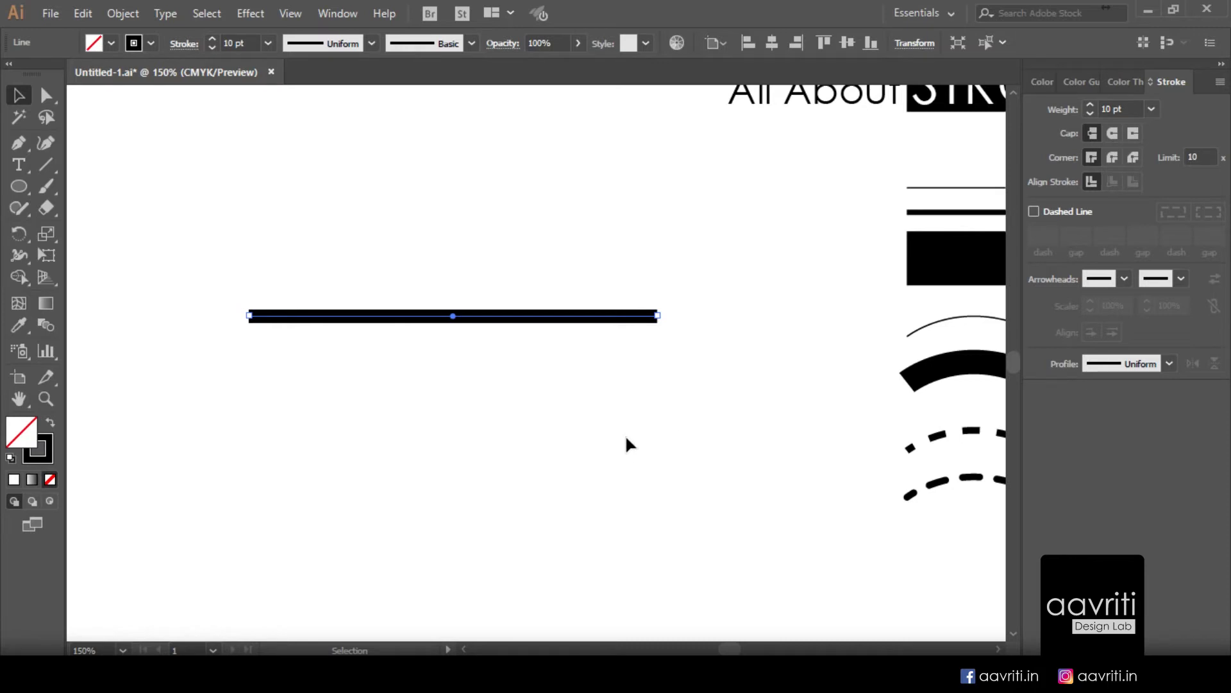
{"action": "scroll", "coordinate": [379, 431], "scroll_direction": "up", "scroll_amount": 1}
{"action": "left_click", "coordinate": [382, 423]}
{"action": "scroll", "coordinate": [385, 379], "scroll_direction": "up", "scroll_amount": 1}
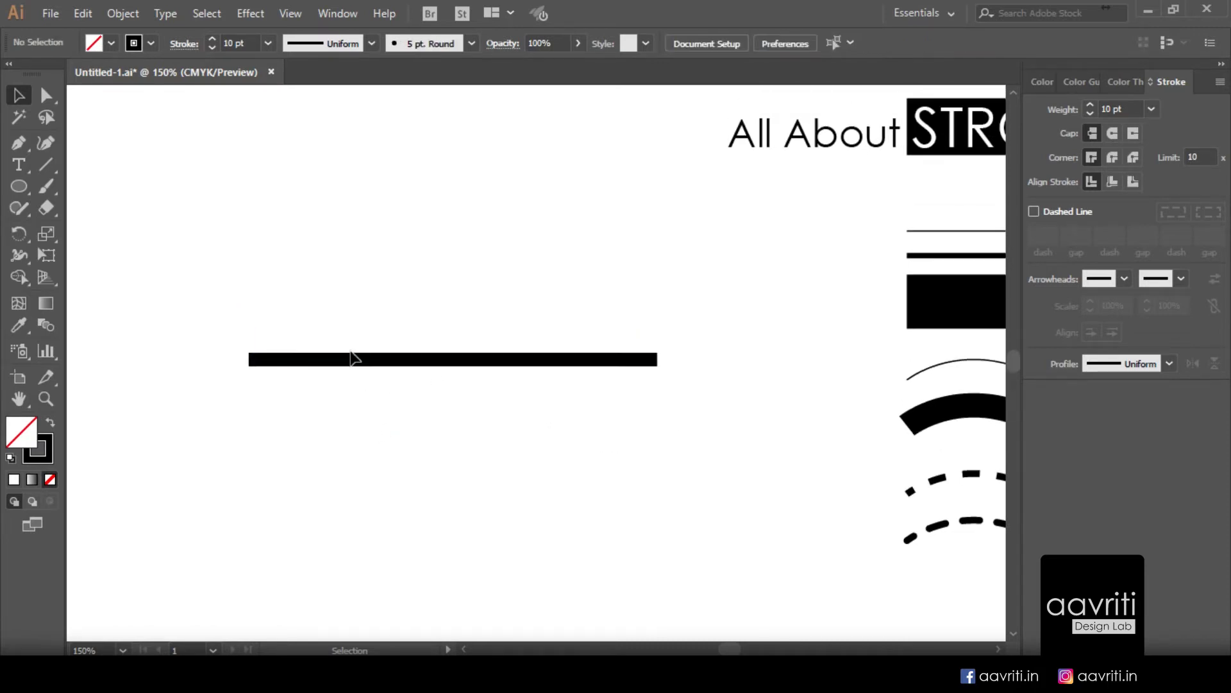
{"action": "scroll", "coordinate": [382, 384], "scroll_direction": "up", "scroll_amount": 1}
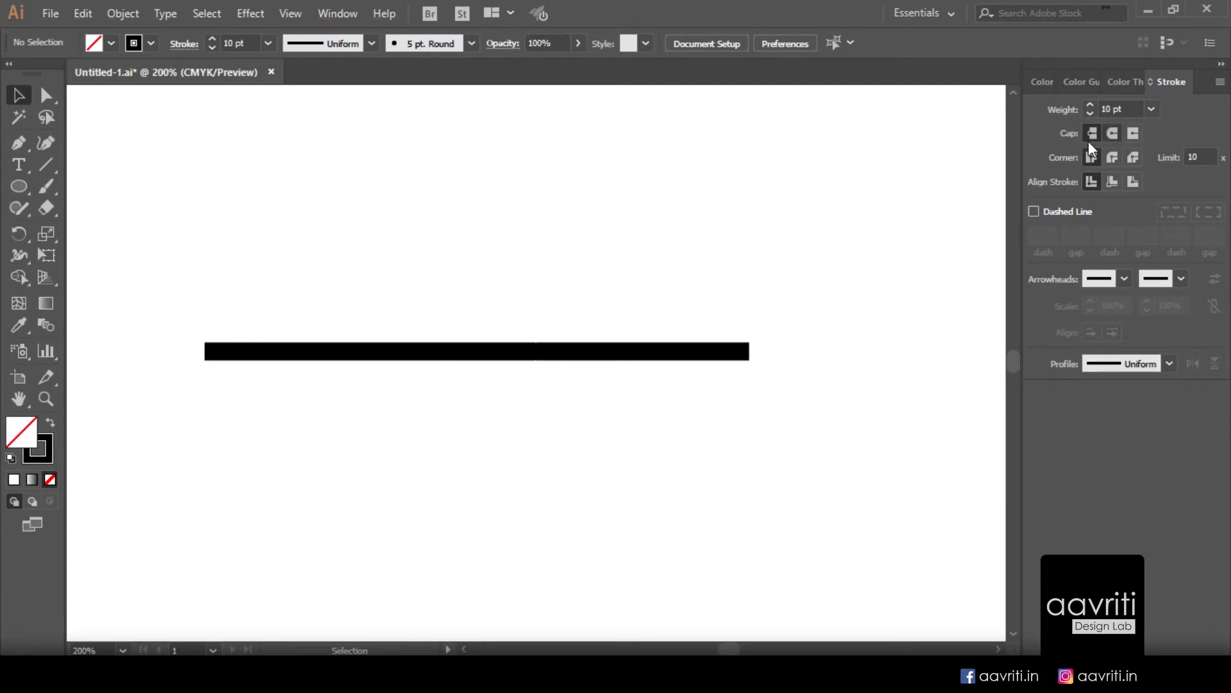
Step: Select the 10 pt horizontal line and give its ends a round cap
{"action": "left_click", "coordinate": [524, 354]}
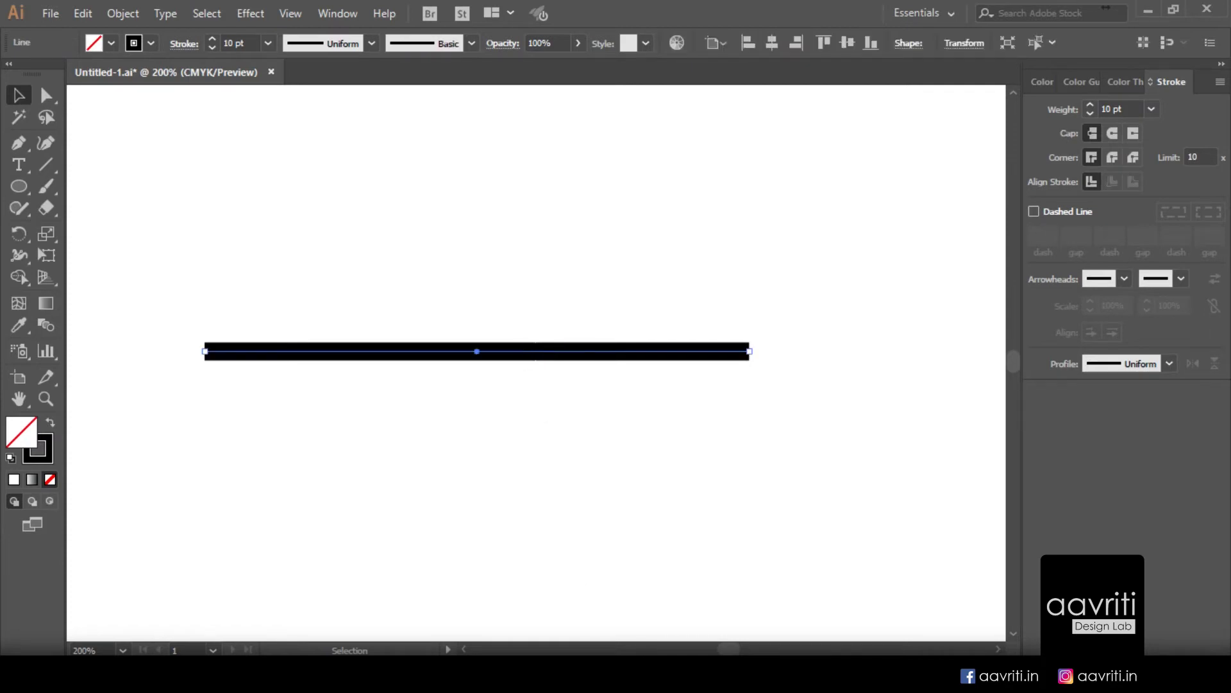
{"action": "left_click_drag", "start_coordinate": [728, 649], "coordinate": [728, 649]}
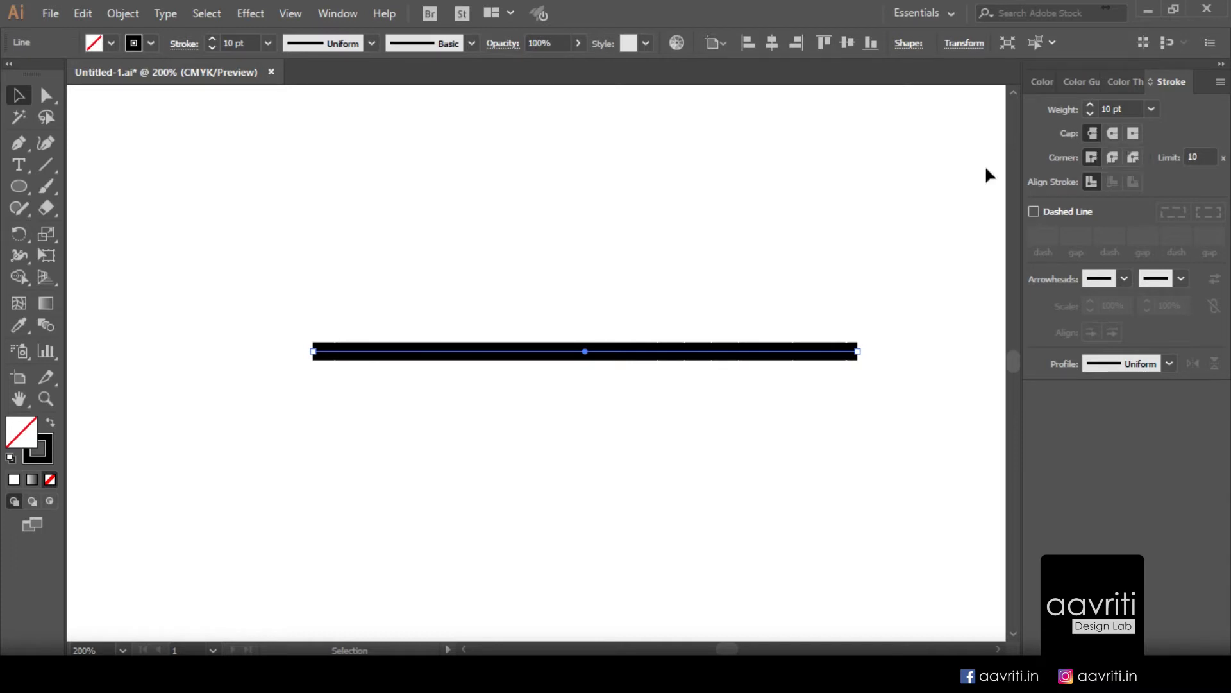
{"action": "left_click", "coordinate": [335, 378]}
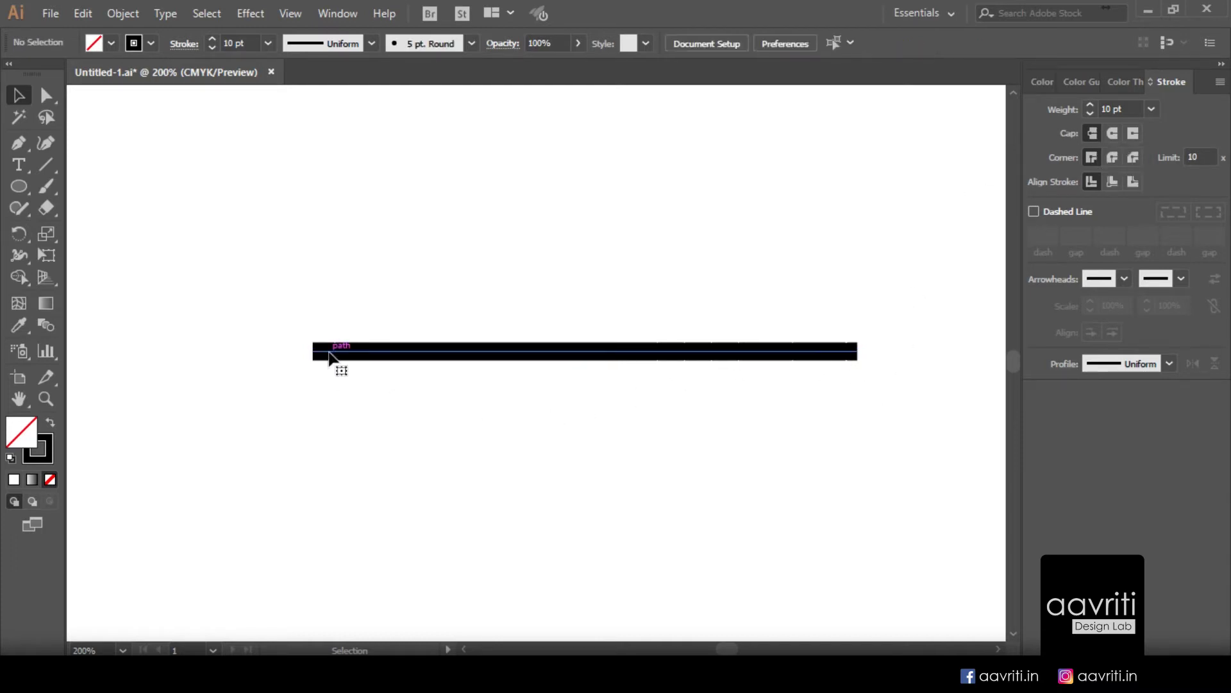
{"action": "left_click", "coordinate": [327, 354]}
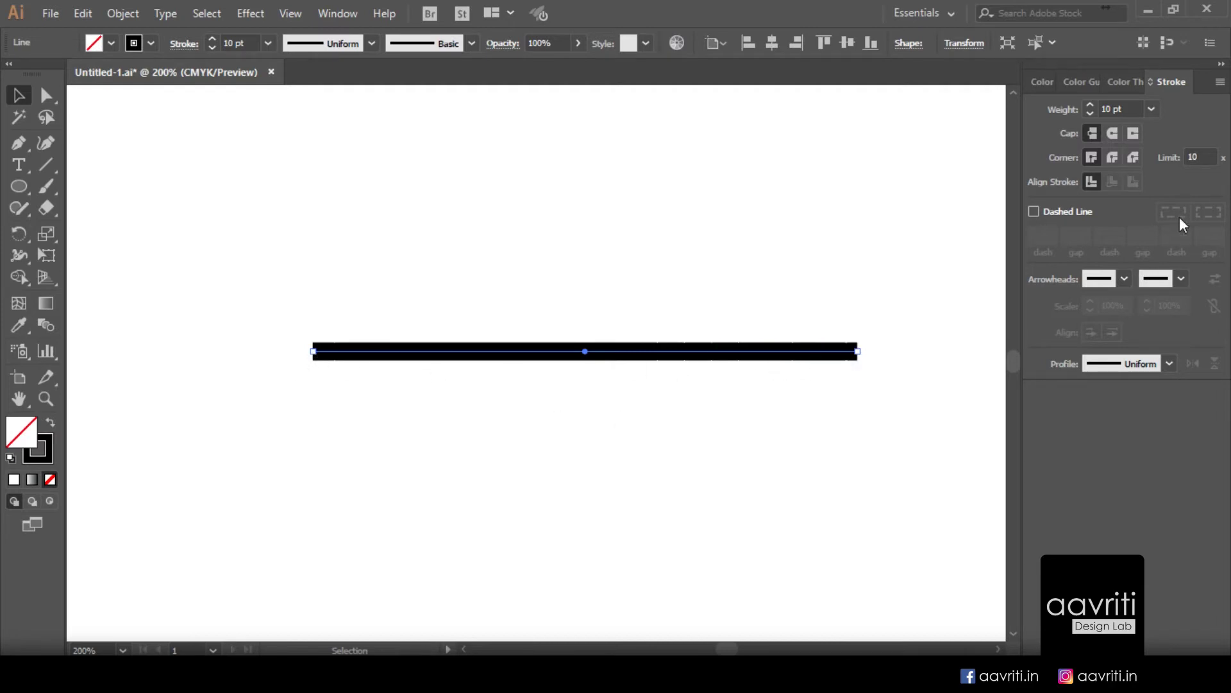
{"action": "left_click", "coordinate": [1115, 133]}
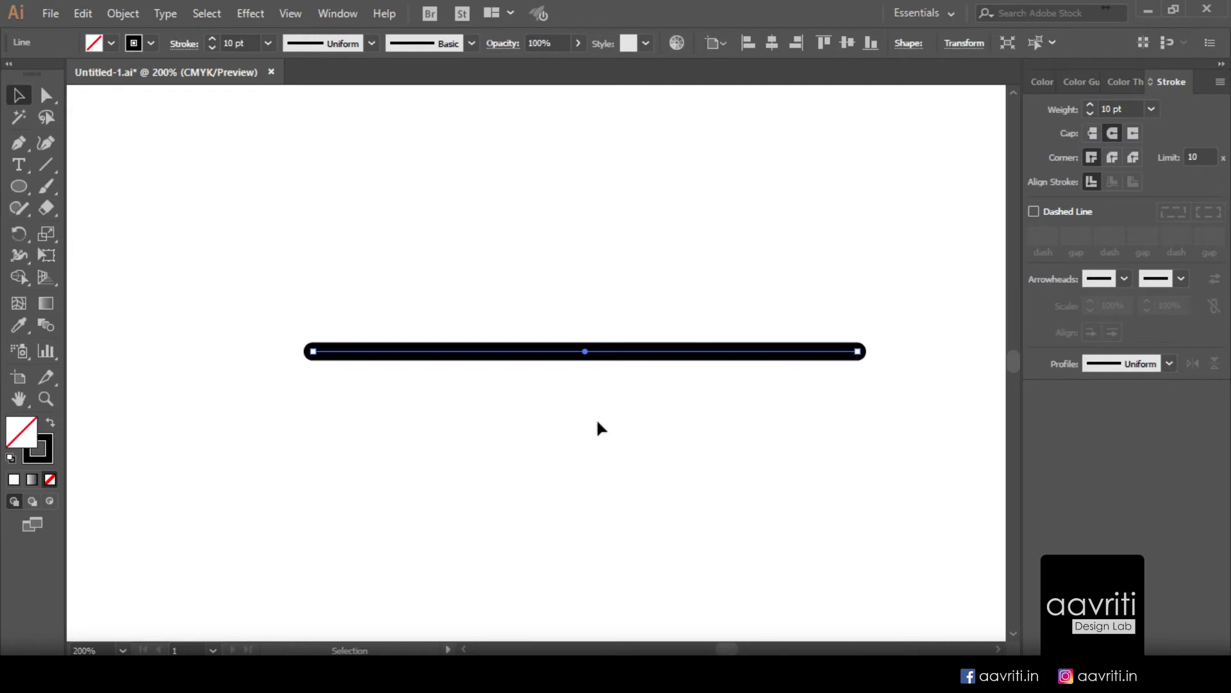
{"action": "scroll", "coordinate": [304, 381], "scroll_direction": "up", "scroll_amount": 7}
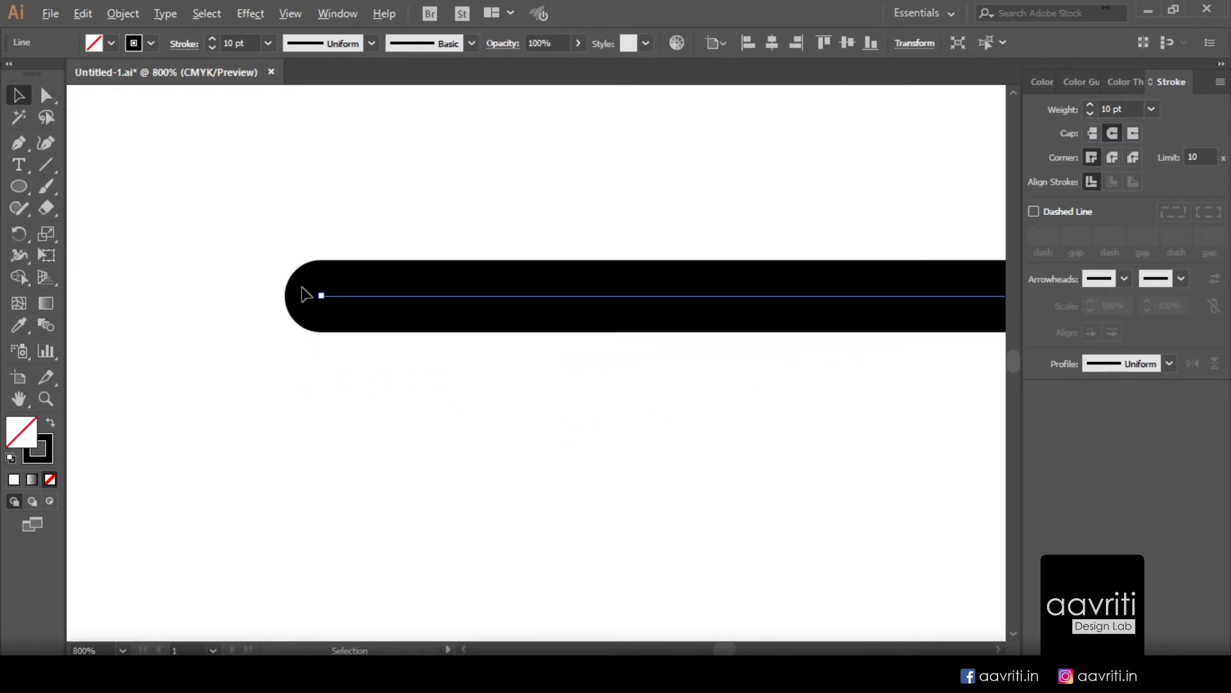
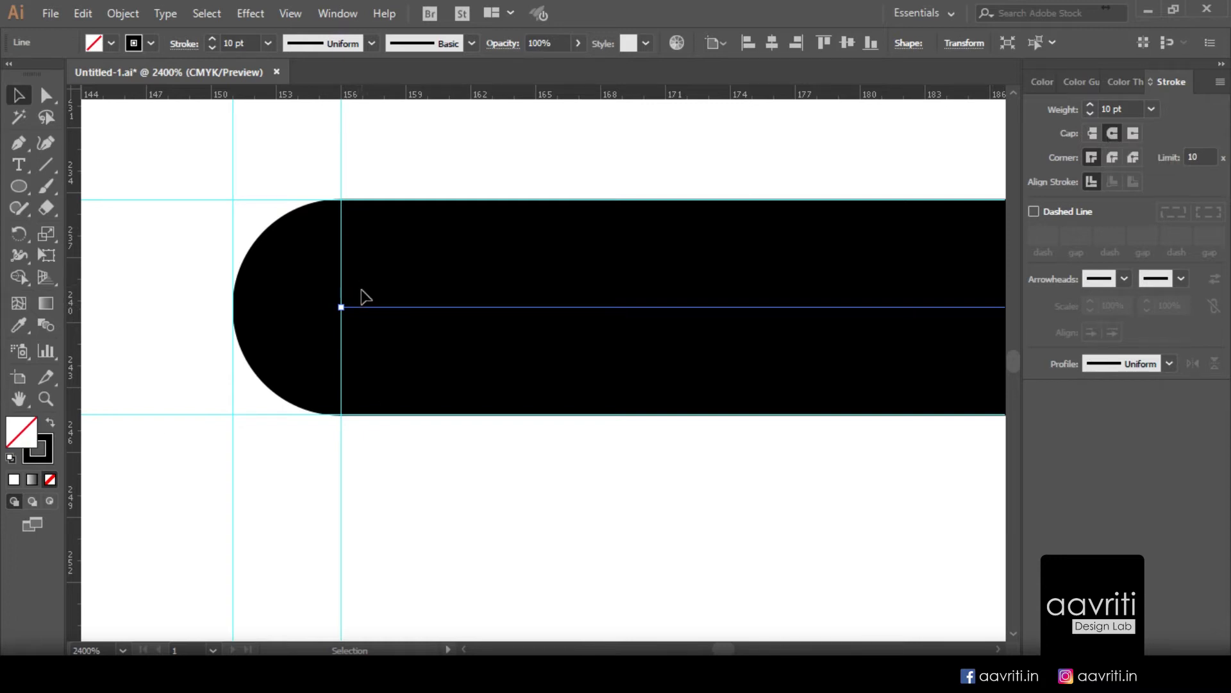
Step: Set the horizontal line's cap style to projecting cap
{"action": "left_click", "coordinate": [1133, 132]}
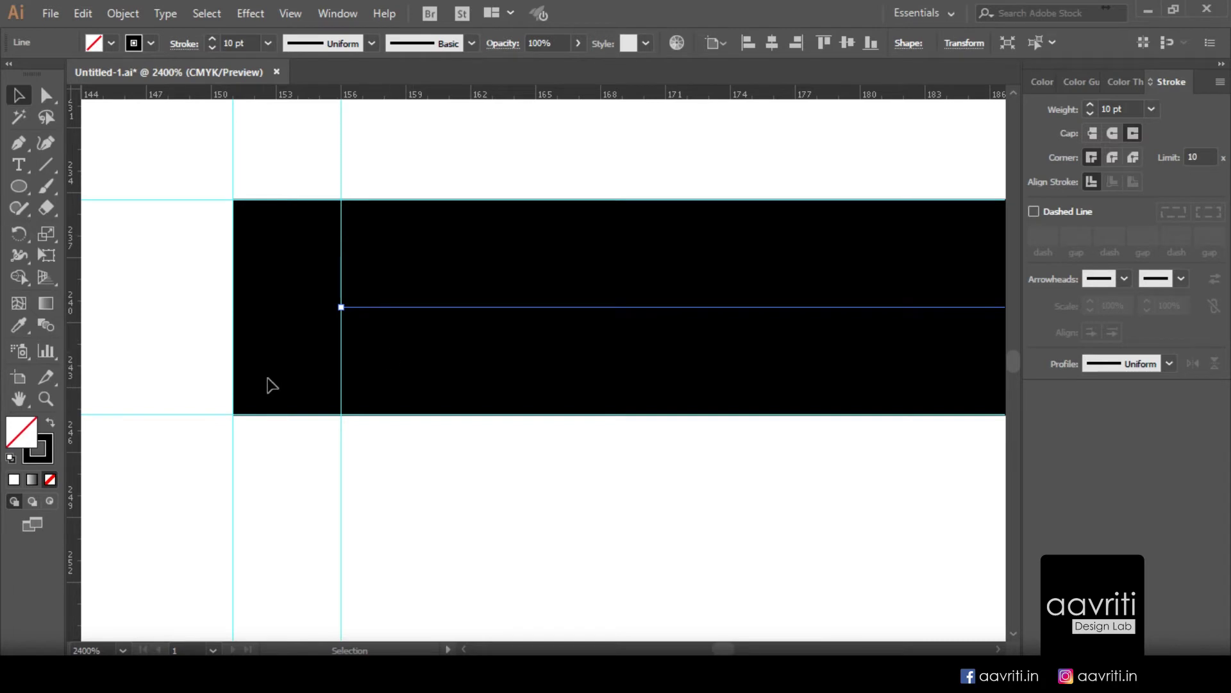
{"action": "scroll", "coordinate": [238, 404], "scroll_direction": "down", "scroll_amount": 2}
{"action": "scroll", "coordinate": [239, 401], "scroll_direction": "up", "scroll_amount": 2}
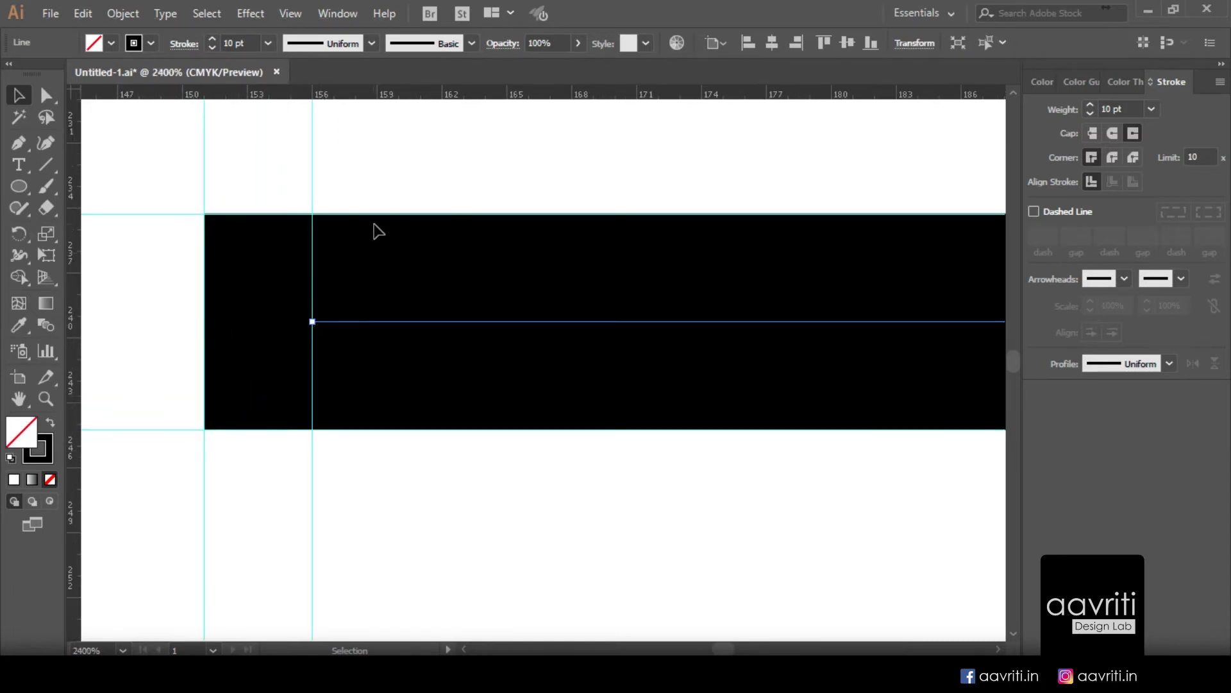
Step: Try a 5 pt stroke weight on the line with projecting caps, and undo that weight change
{"action": "left_click", "coordinate": [1152, 109]}
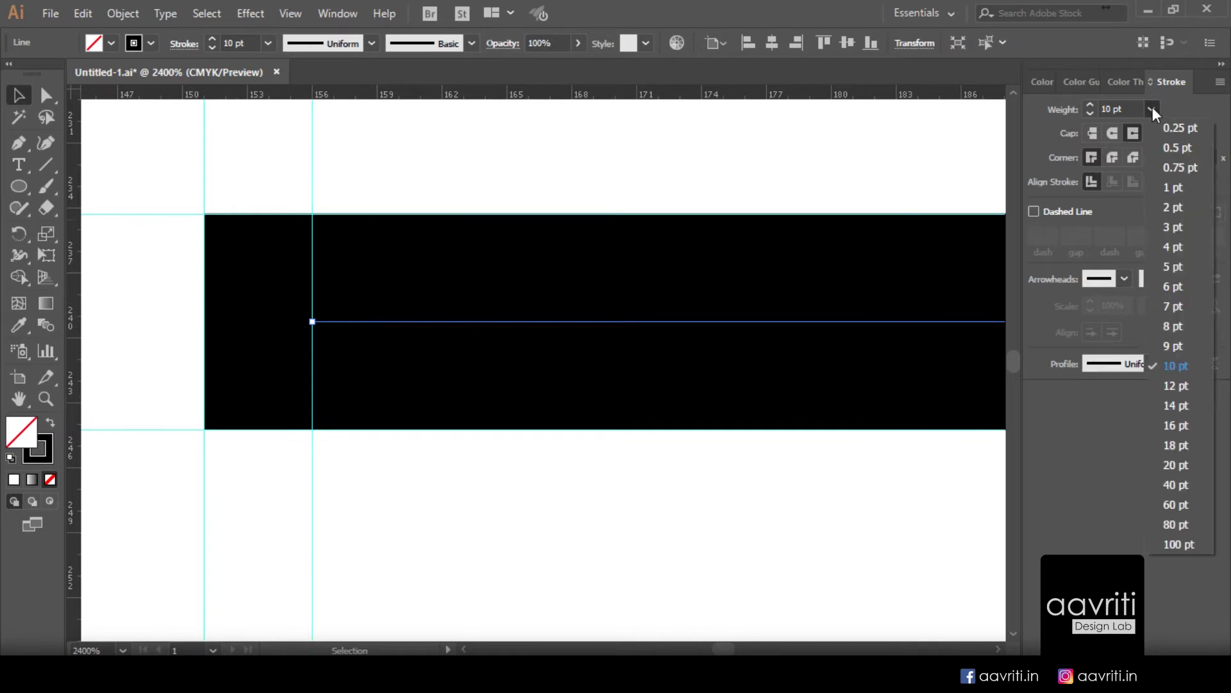
{"action": "left_click", "coordinate": [1178, 272]}
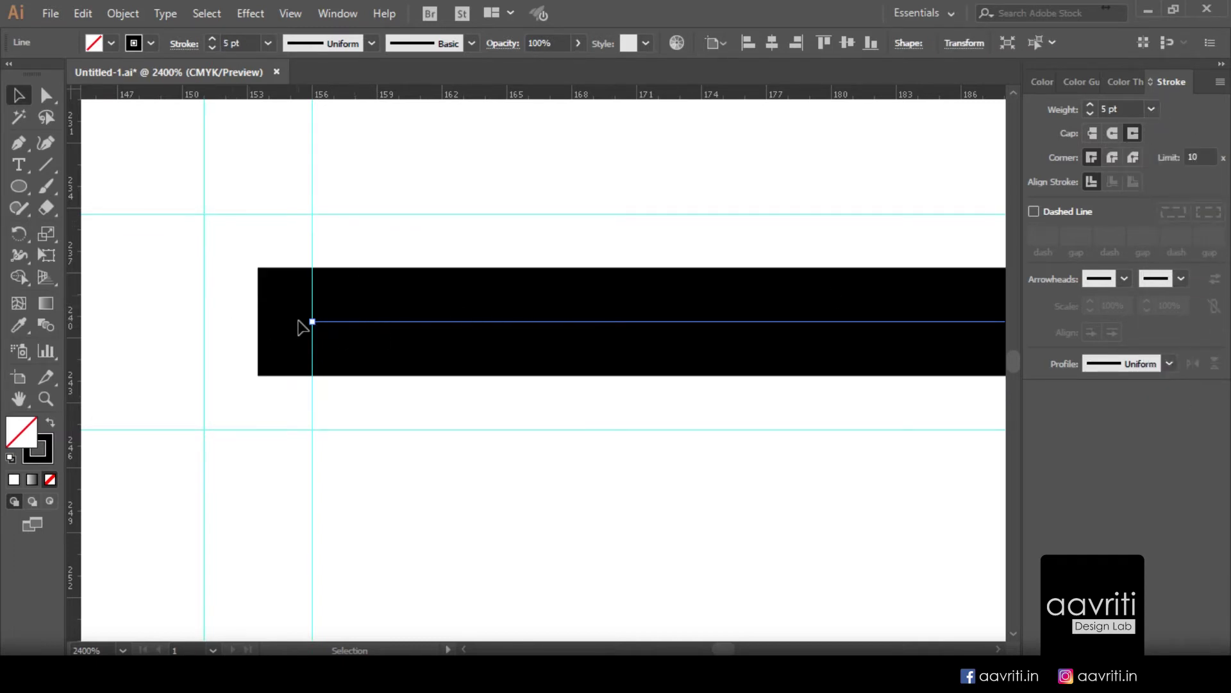
{"action": "key", "text": "ctrl+z"}
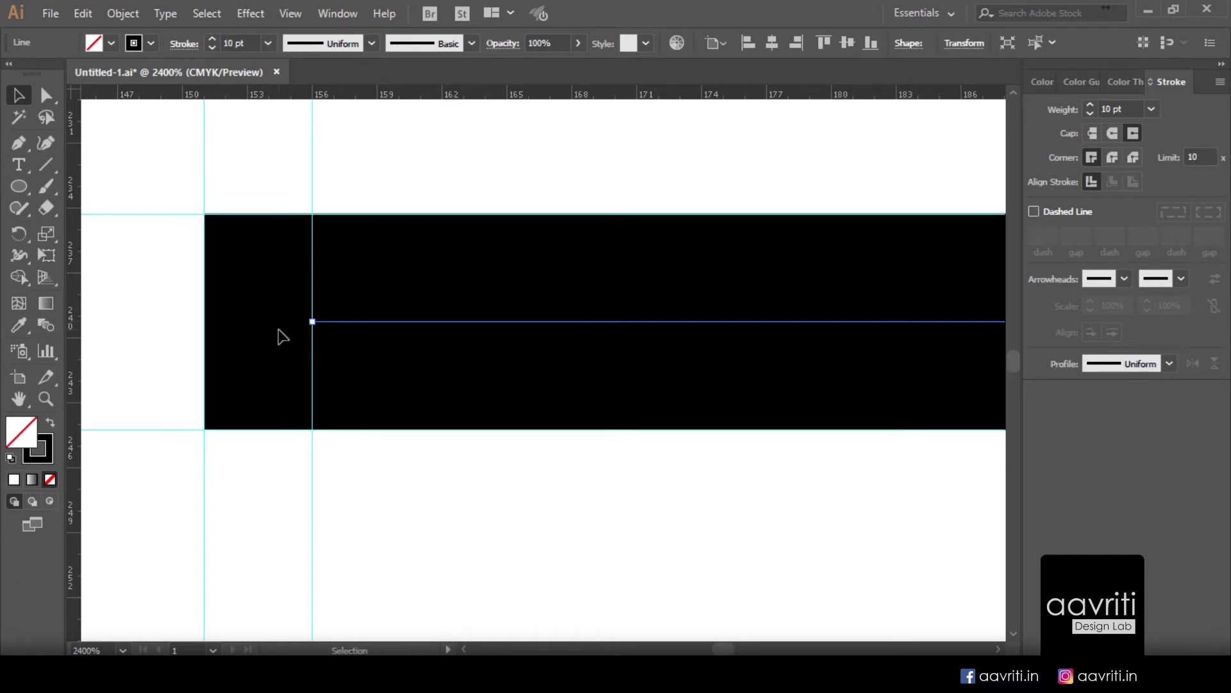
Step: Examine how the projecting caps extend beyond the anchor points at both ends of the horizontal line
{"action": "left_click", "coordinate": [384, 447]}
{"action": "scroll", "coordinate": [335, 396], "scroll_direction": "down", "scroll_amount": 6}
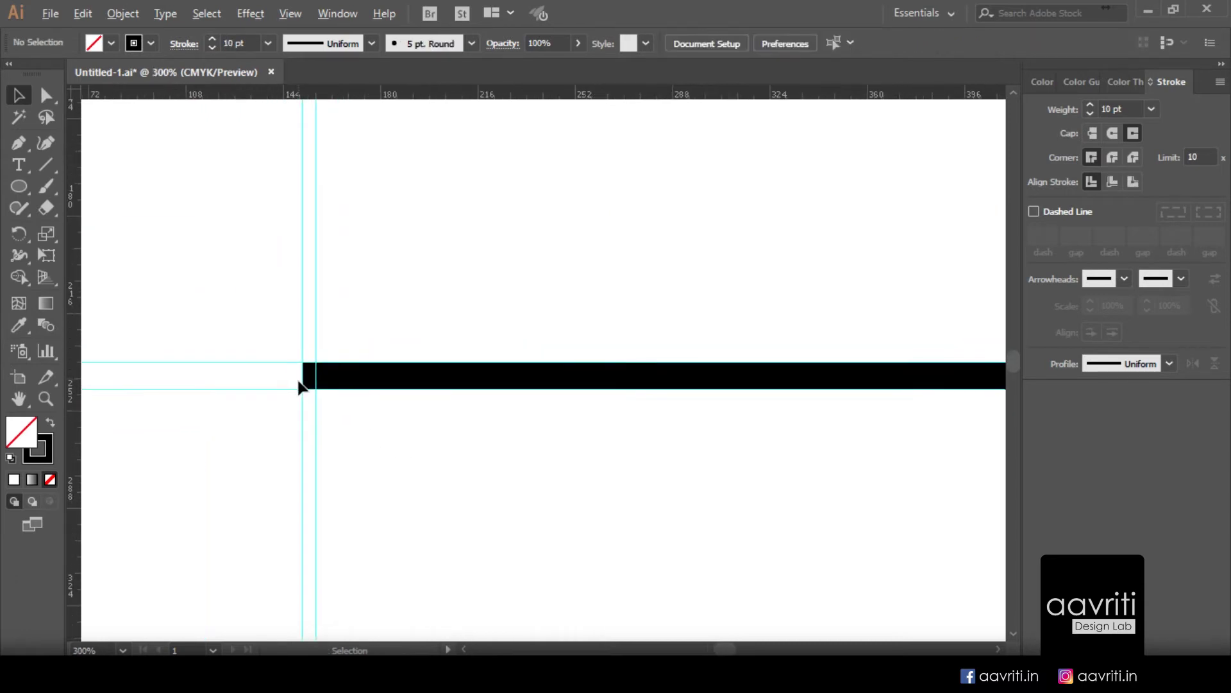
{"action": "scroll", "coordinate": [299, 382], "scroll_direction": "down", "scroll_amount": 2}
{"action": "scroll", "coordinate": [319, 390], "scroll_direction": "up", "scroll_amount": 6}
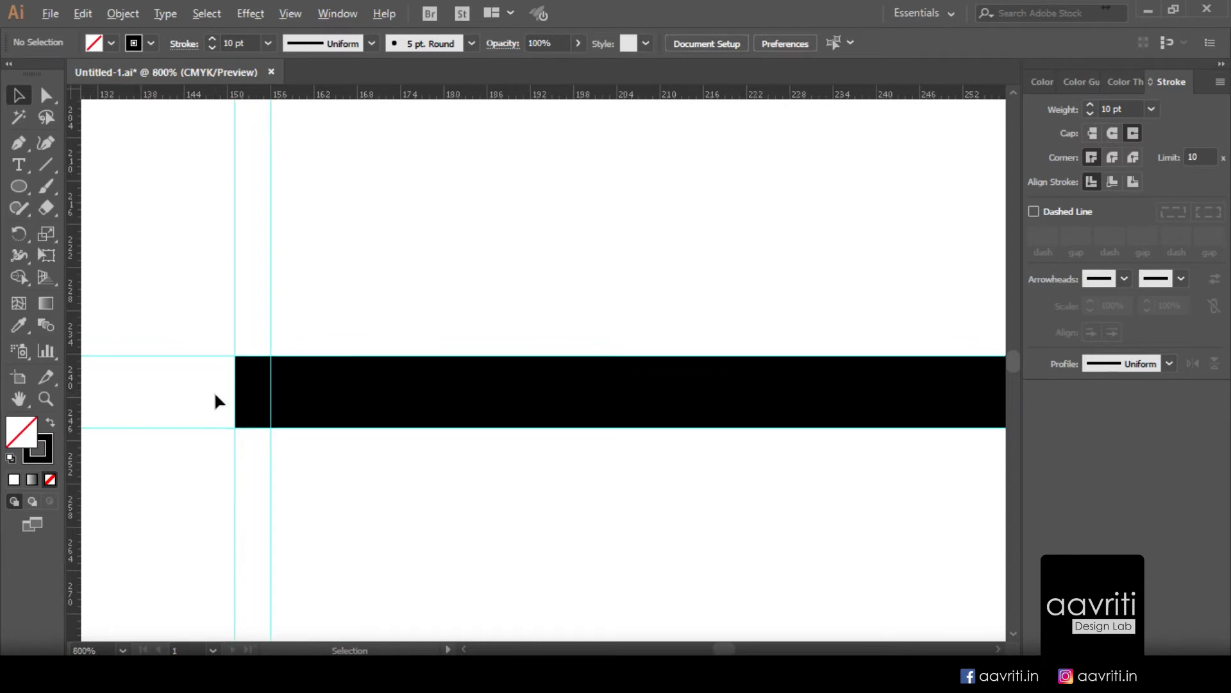
{"action": "scroll", "coordinate": [202, 311], "scroll_direction": "down", "scroll_amount": 2}
{"action": "scroll", "coordinate": [406, 315], "scroll_direction": "down", "scroll_amount": 2}
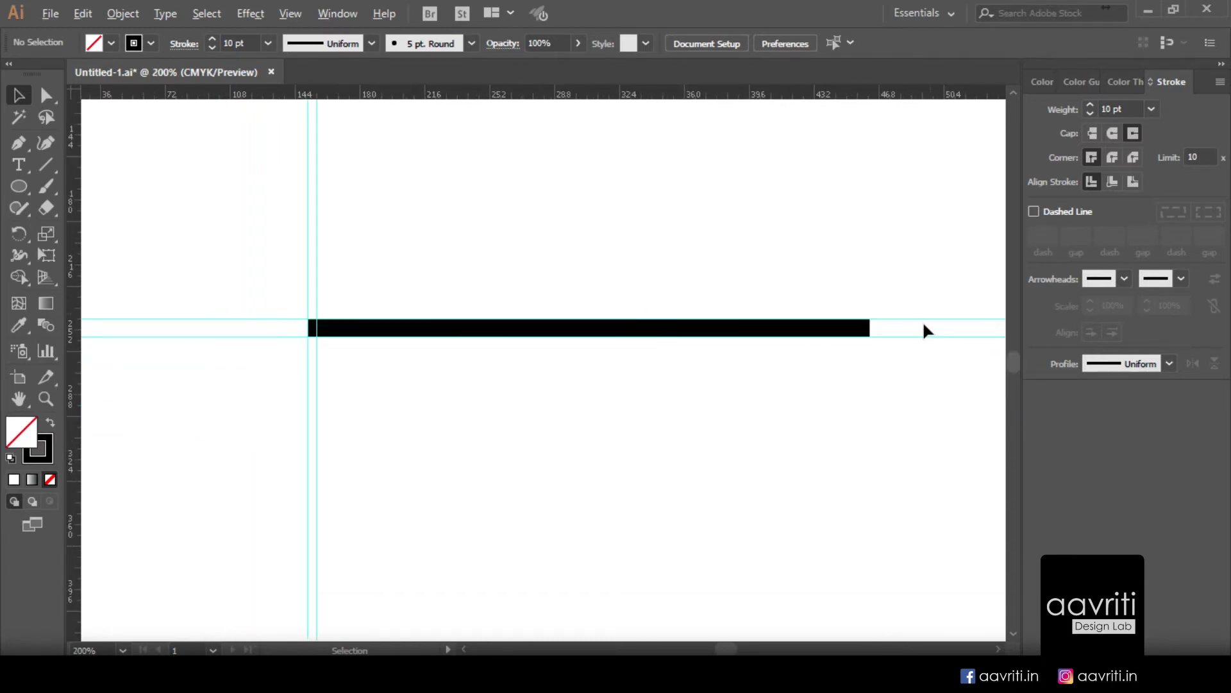
{"action": "scroll", "coordinate": [882, 328], "scroll_direction": "up", "scroll_amount": 5}
{"action": "left_click", "coordinate": [767, 334]}
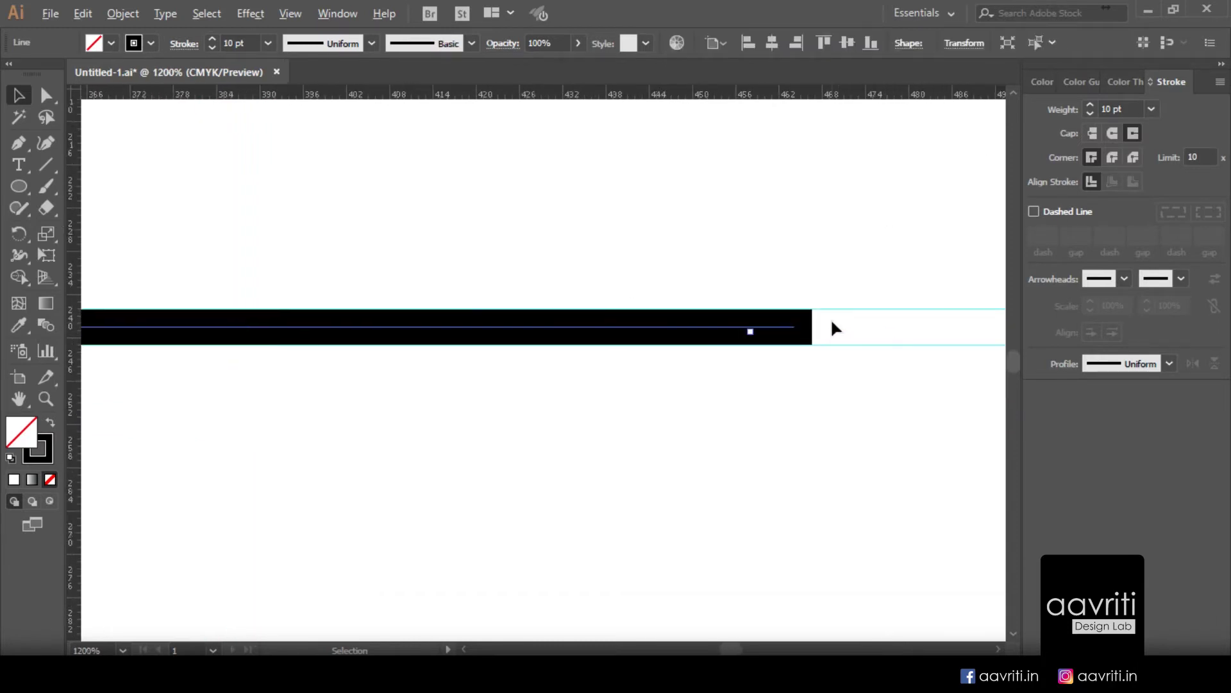
{"action": "scroll", "coordinate": [833, 328], "scroll_direction": "up", "scroll_amount": 2}
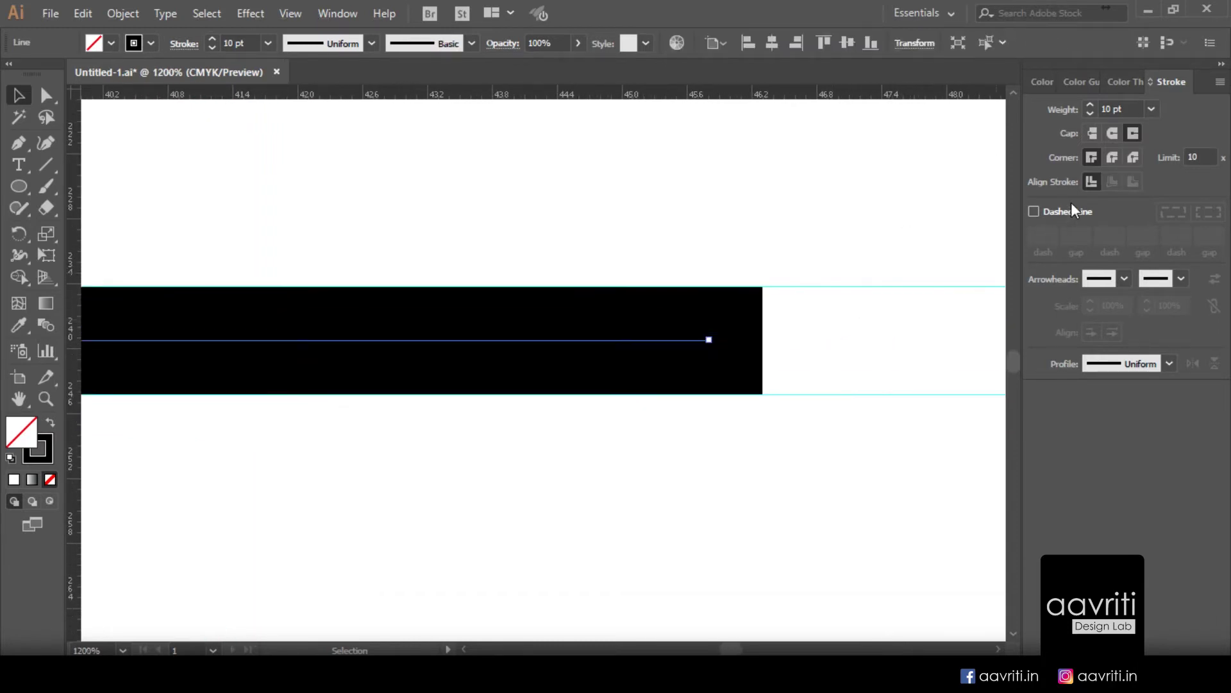
Step: Try the round and bevel corner joins on the straight line and restore the miter join
{"action": "left_click", "coordinate": [1110, 159]}
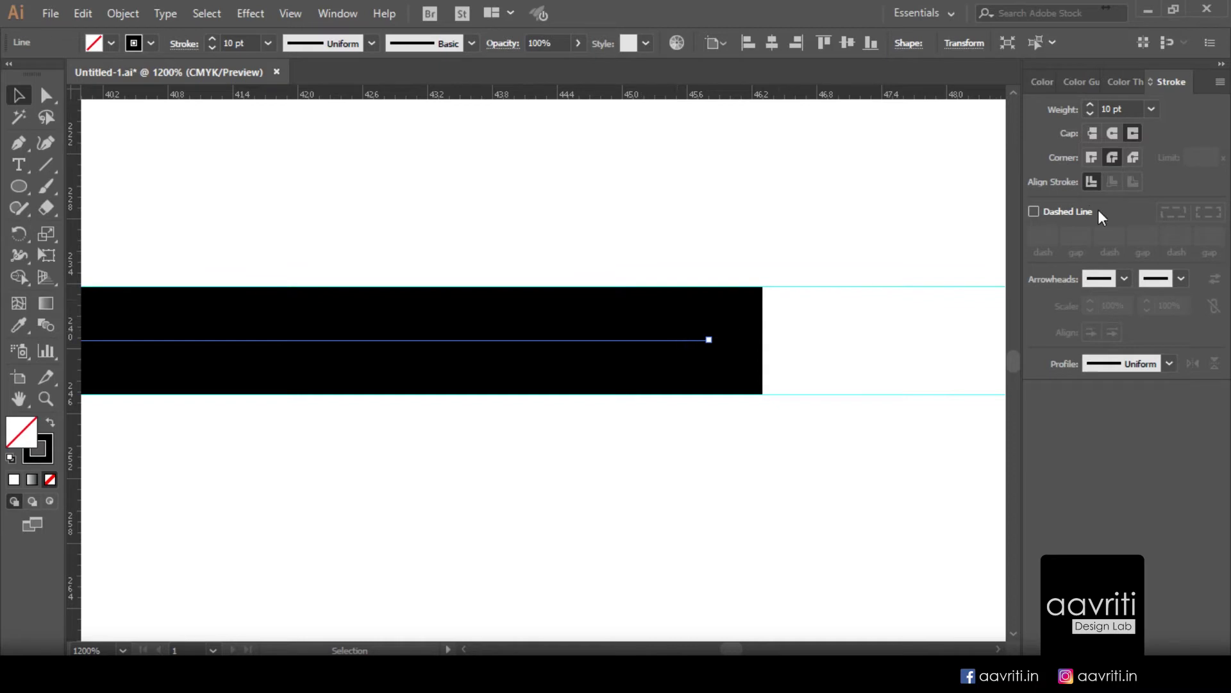
{"action": "left_click", "coordinate": [1130, 161]}
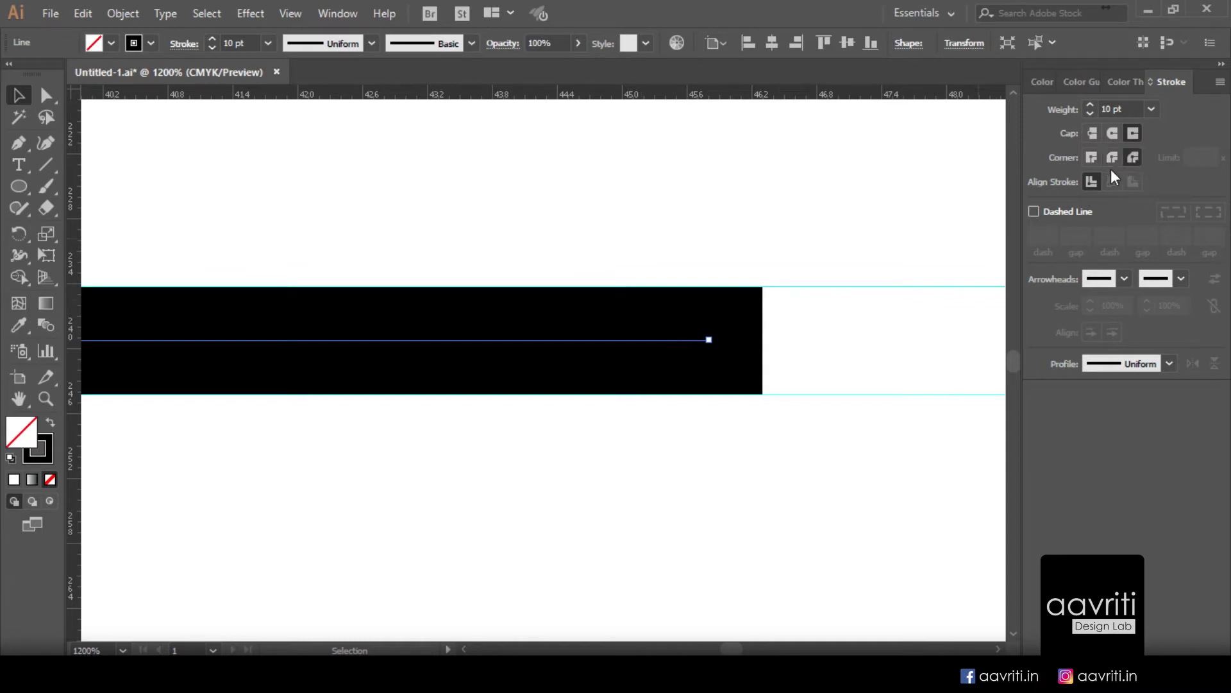
{"action": "left_click", "coordinate": [1090, 157]}
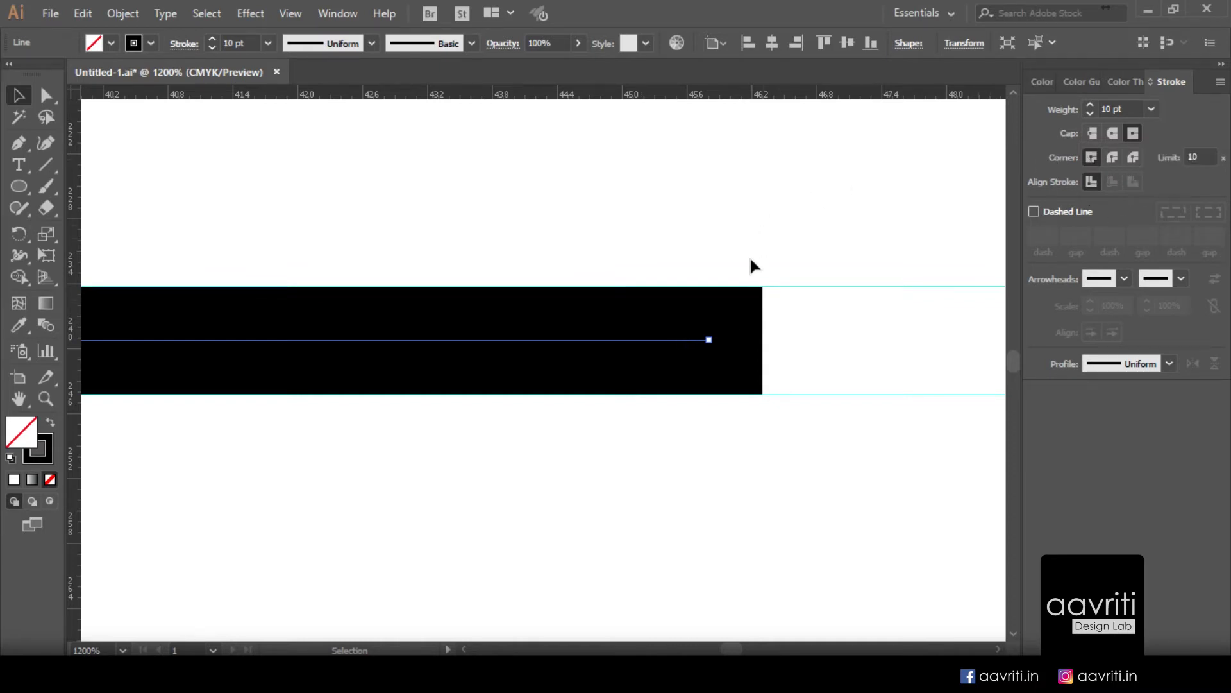
Step: Draw an open five-segment zigzag path below the line with the Pen tool, ending in a horizontal segment, and deselect it
{"action": "scroll", "coordinate": [706, 335], "scroll_direction": "down", "scroll_amount": 6, "text": "alt"}
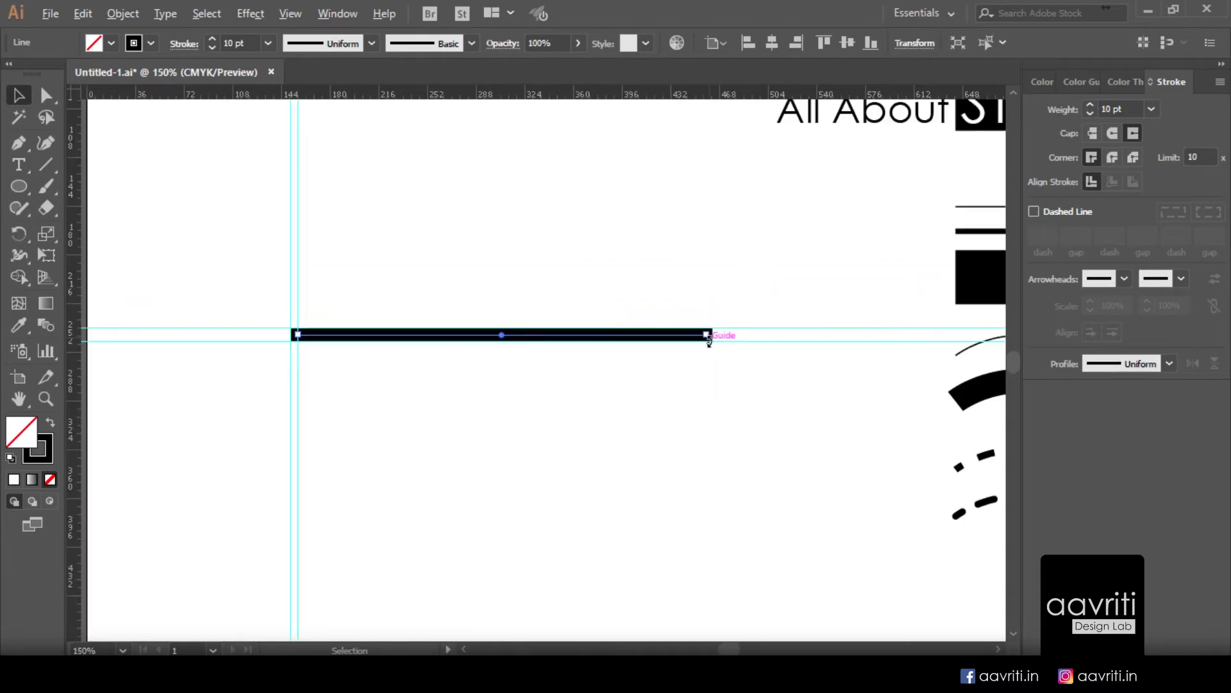
{"action": "scroll", "coordinate": [598, 325], "scroll_direction": "down", "scroll_amount": 1}
{"action": "scroll", "coordinate": [598, 325], "scroll_direction": "down", "scroll_amount": 1}
{"action": "scroll", "coordinate": [548, 335], "scroll_direction": "up", "scroll_amount": 1, "text": "alt"}
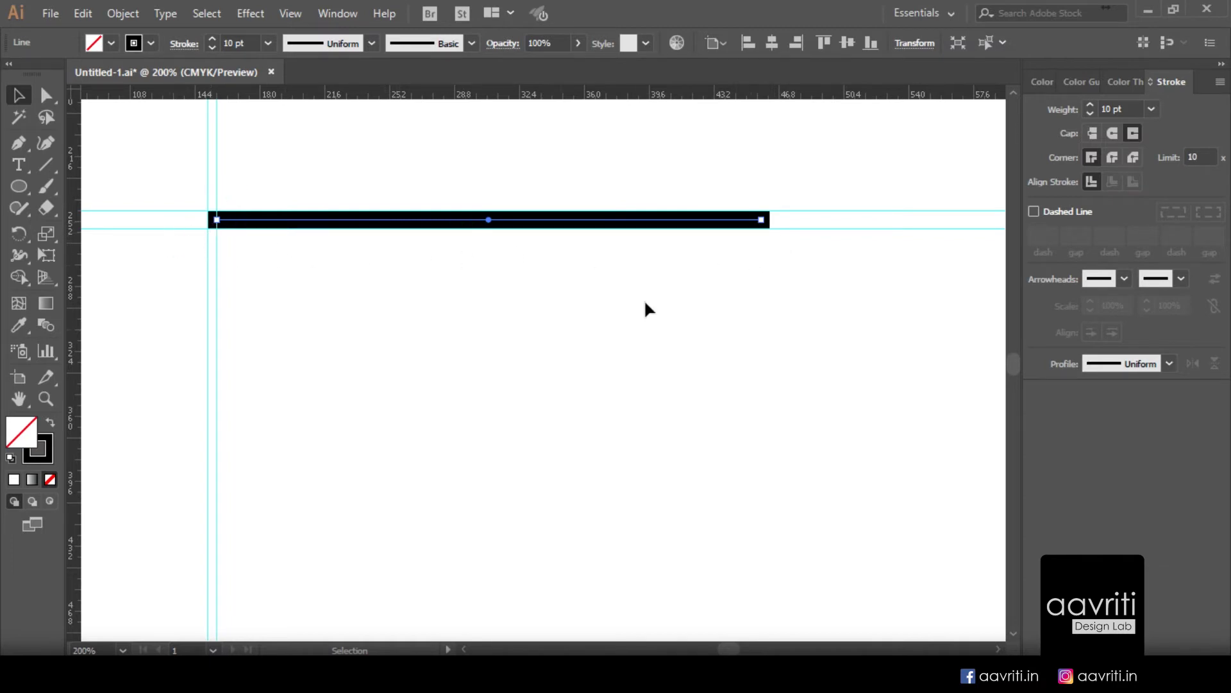
{"action": "left_click", "coordinate": [20, 144]}
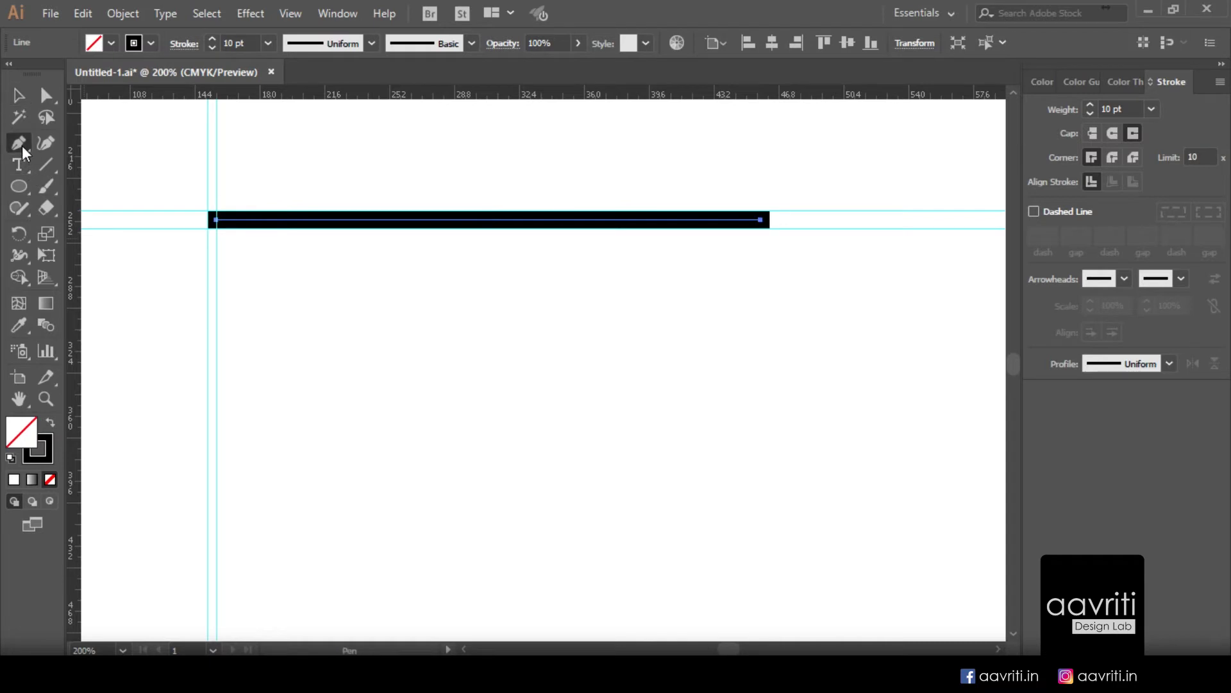
{"action": "left_click", "coordinate": [237, 439]}
{"action": "left_click", "coordinate": [331, 281]}
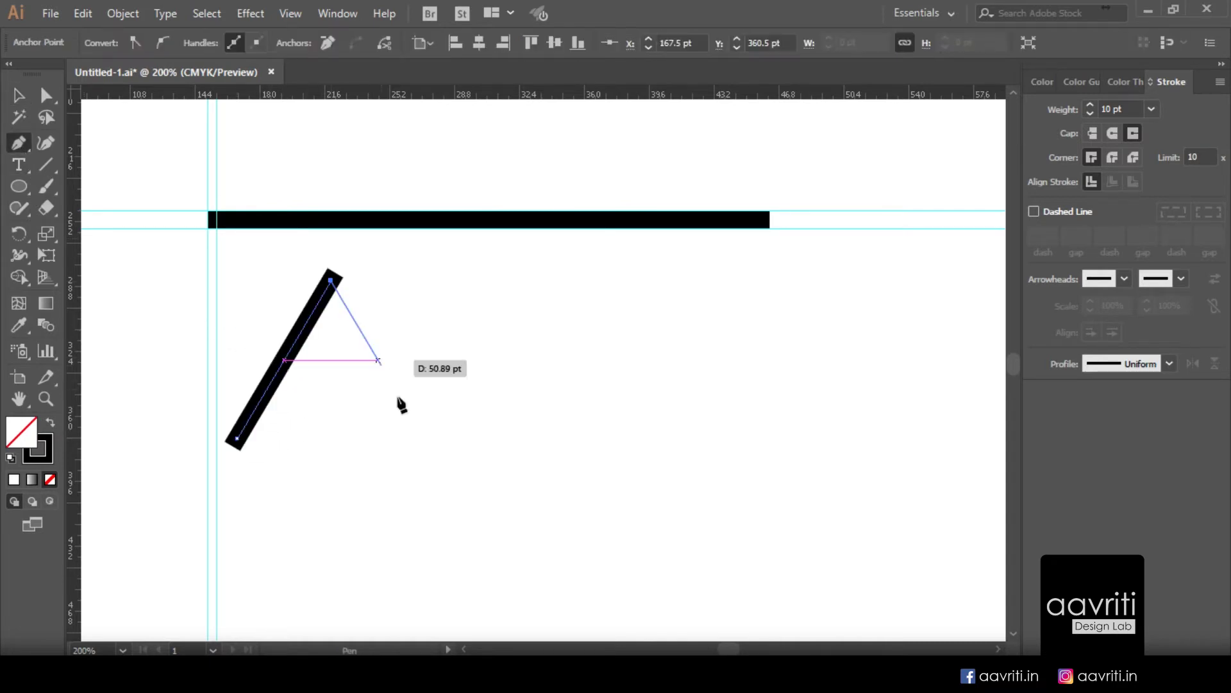
{"action": "left_click", "coordinate": [473, 522]}
{"action": "left_click", "coordinate": [518, 324]}
{"action": "left_click", "coordinate": [584, 395]}
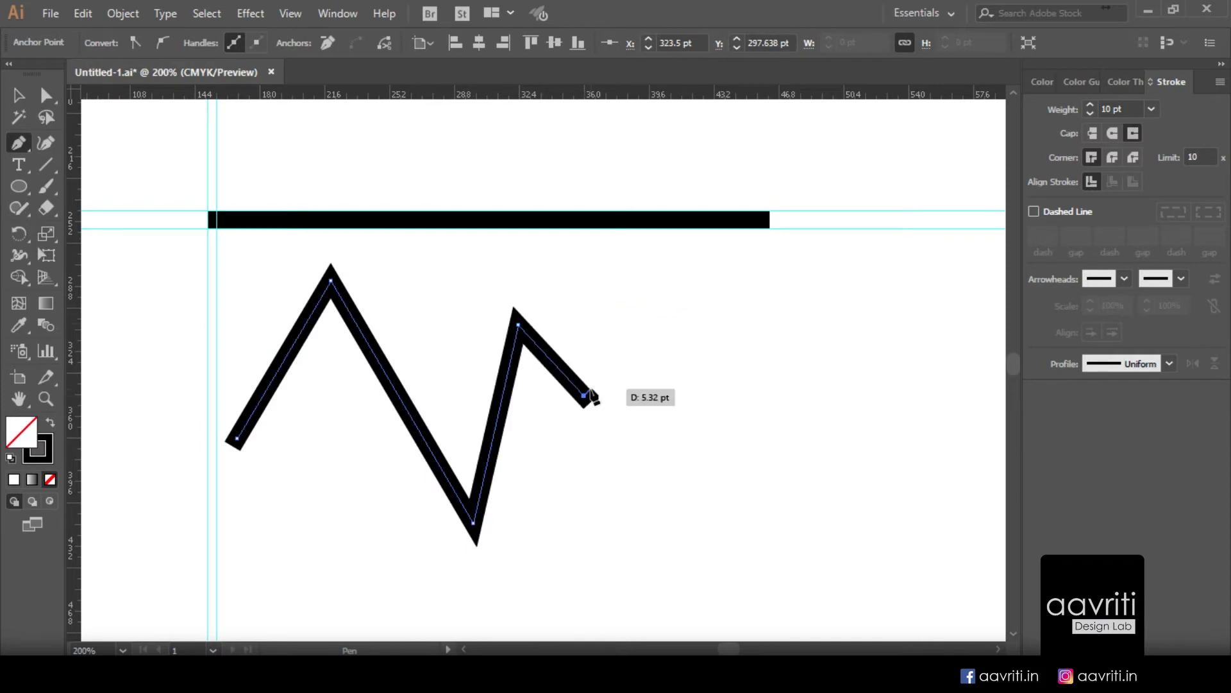
{"action": "left_click", "coordinate": [821, 396], "text": "shift"}
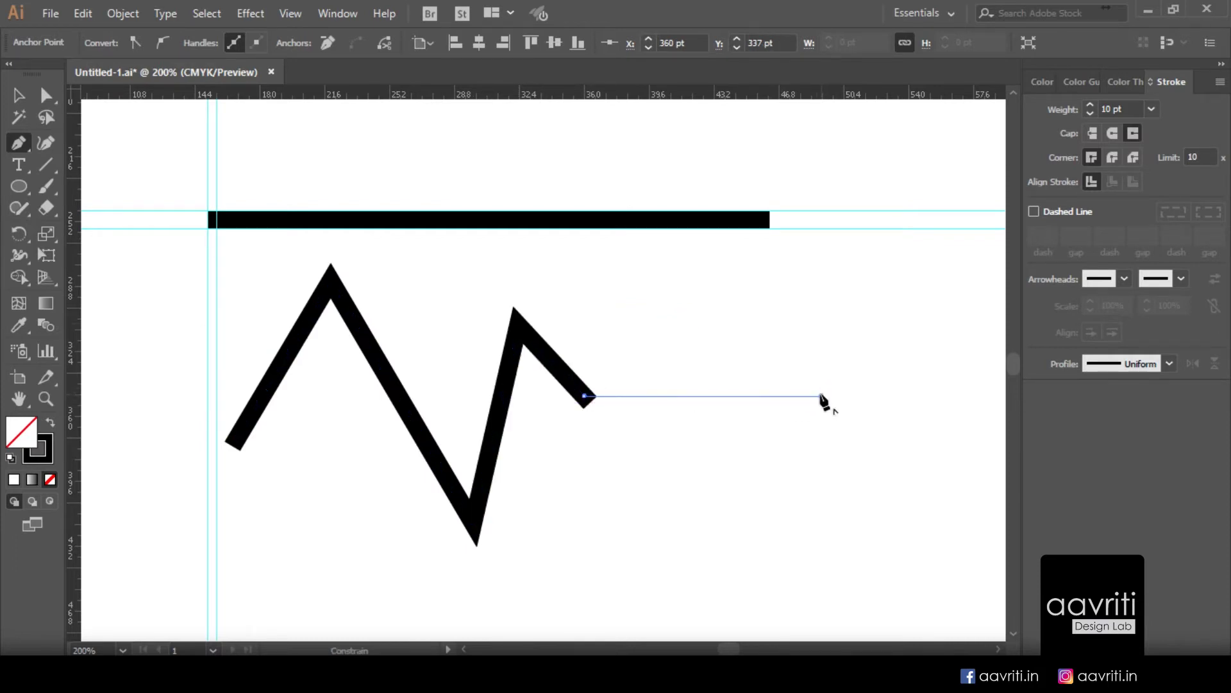
{"action": "left_click", "coordinate": [822, 396], "text": "shift"}
{"action": "key", "text": "v"}
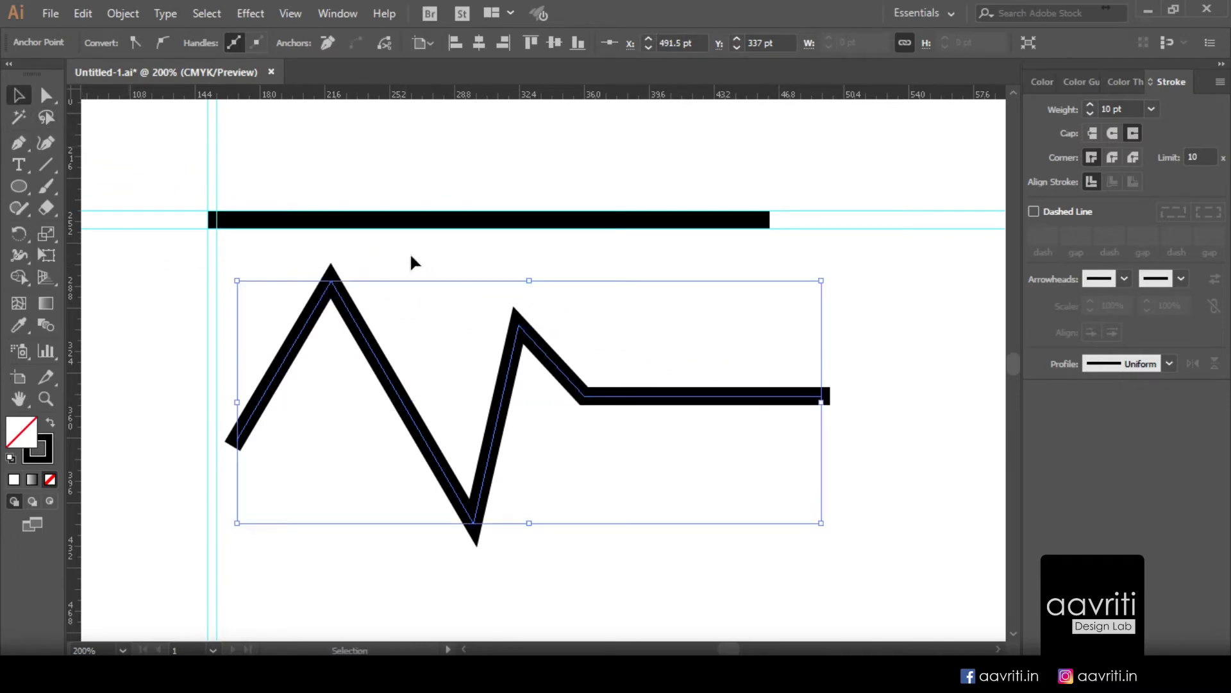
{"action": "left_click", "coordinate": [410, 252]}
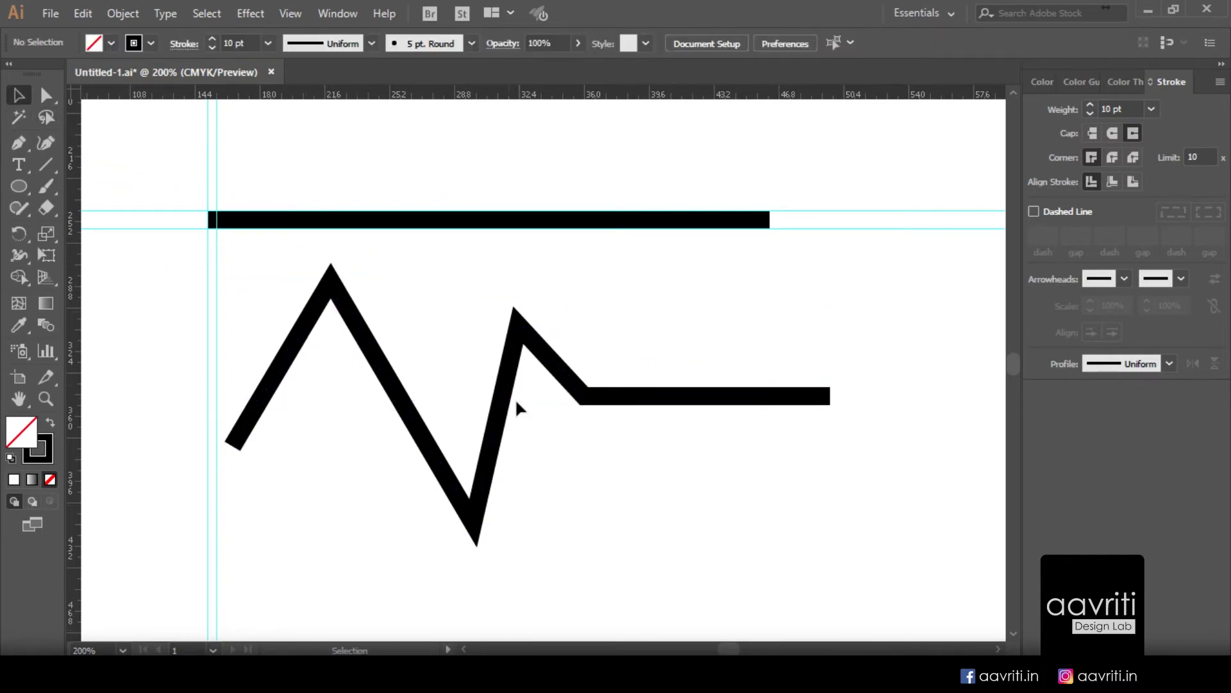
Step: Compare round, miter and bevel corner joins on the zigzag path, ending with the round join applied
{"action": "left_click", "coordinate": [389, 384]}
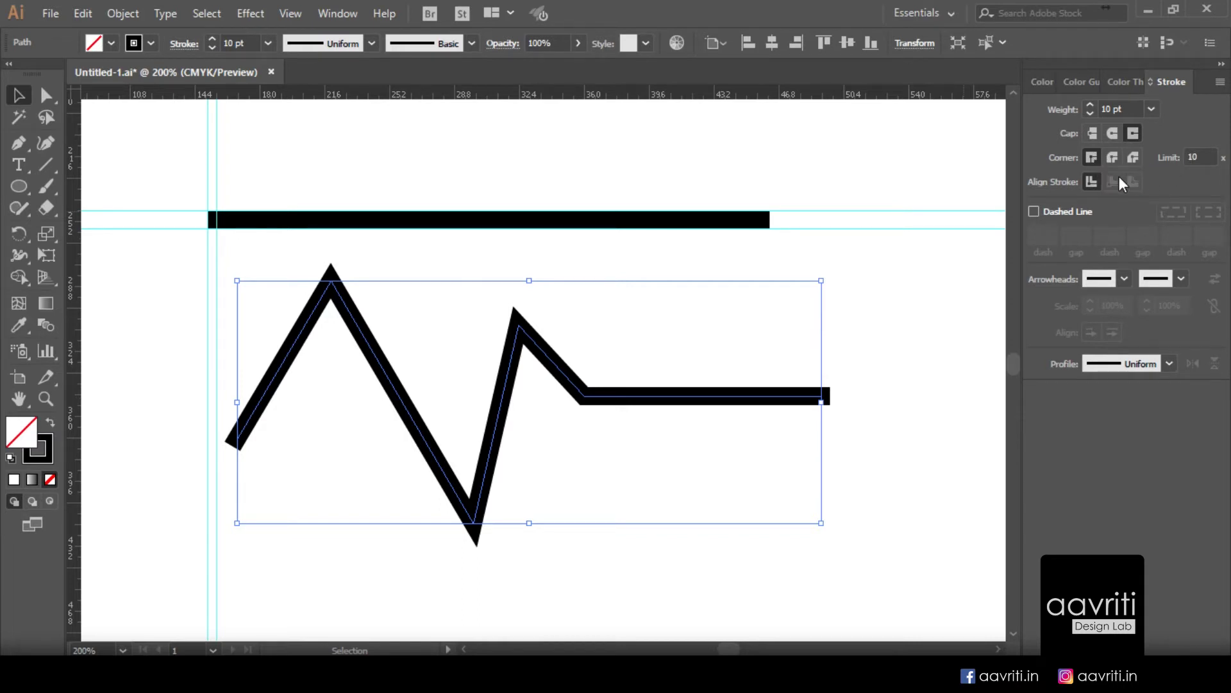
{"action": "left_click", "coordinate": [1173, 157]}
{"action": "left_click", "coordinate": [1114, 157]}
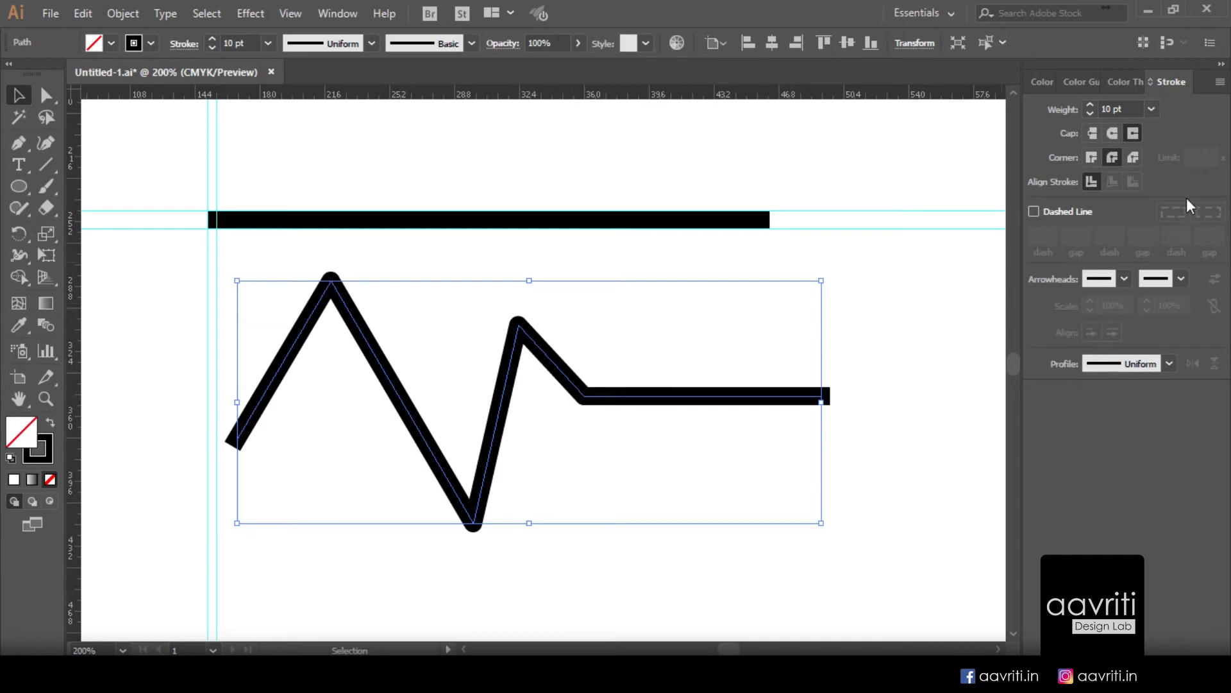
{"action": "left_click", "coordinate": [1092, 157]}
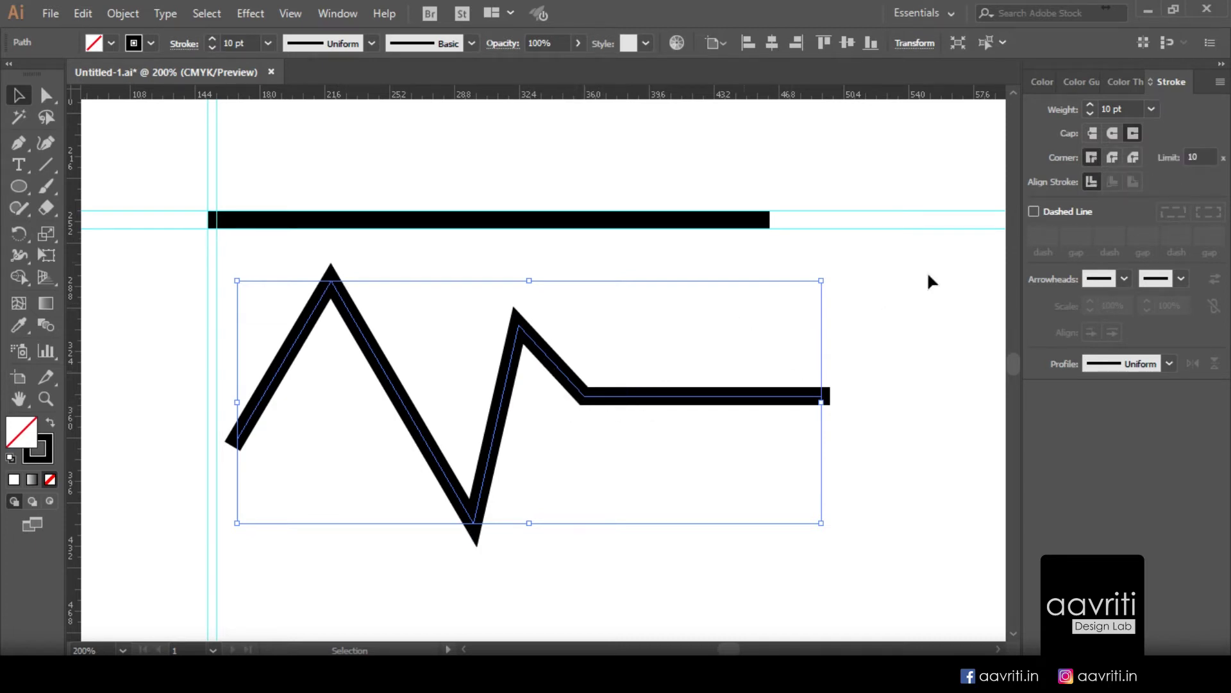
{"action": "left_click", "coordinate": [1113, 158]}
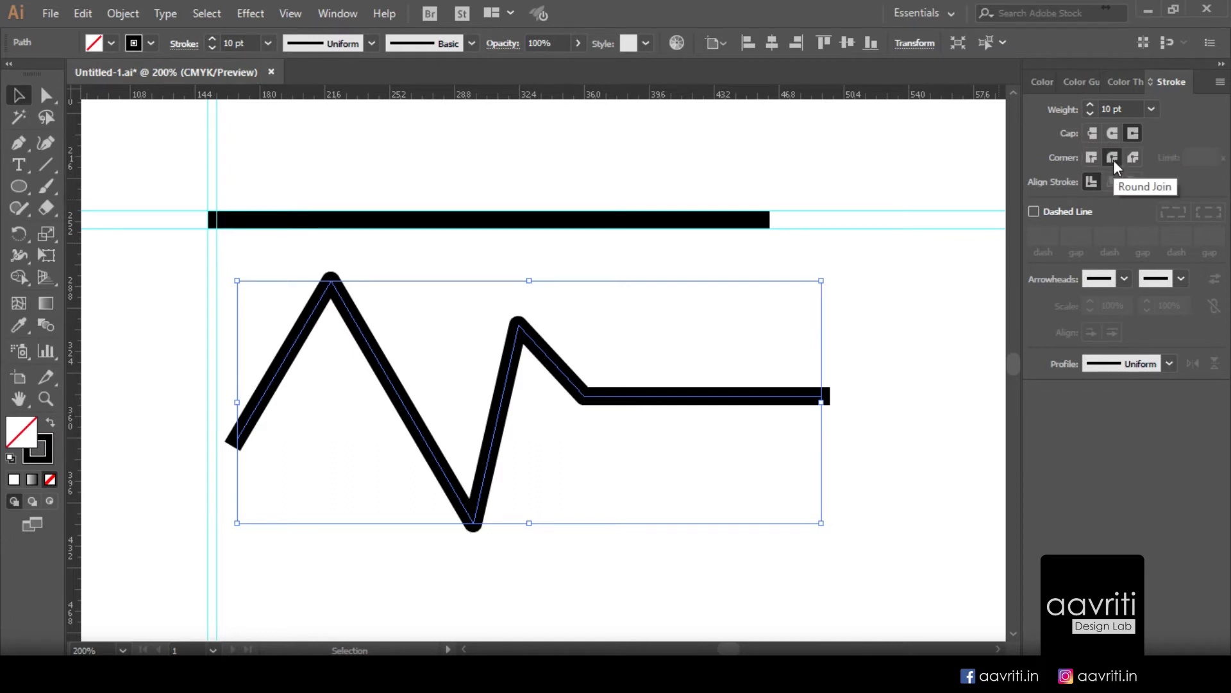
{"action": "left_click", "coordinate": [1132, 157]}
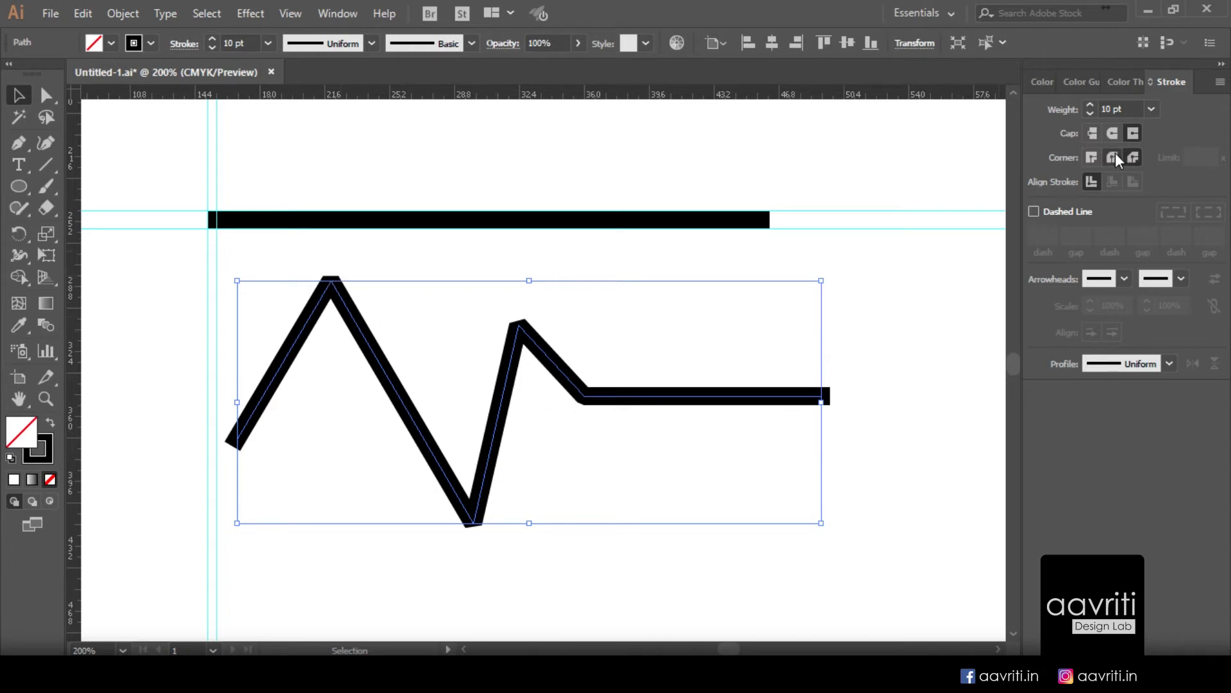
{"action": "left_click", "coordinate": [1093, 158]}
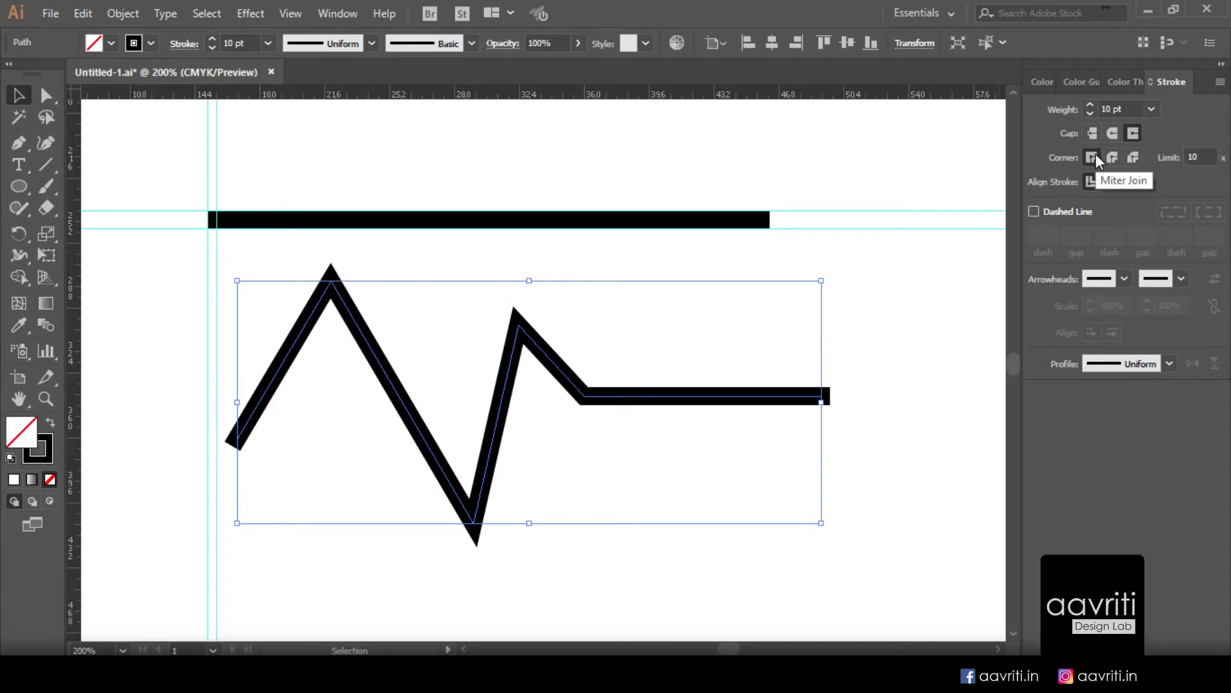
{"action": "left_click", "coordinate": [1110, 163]}
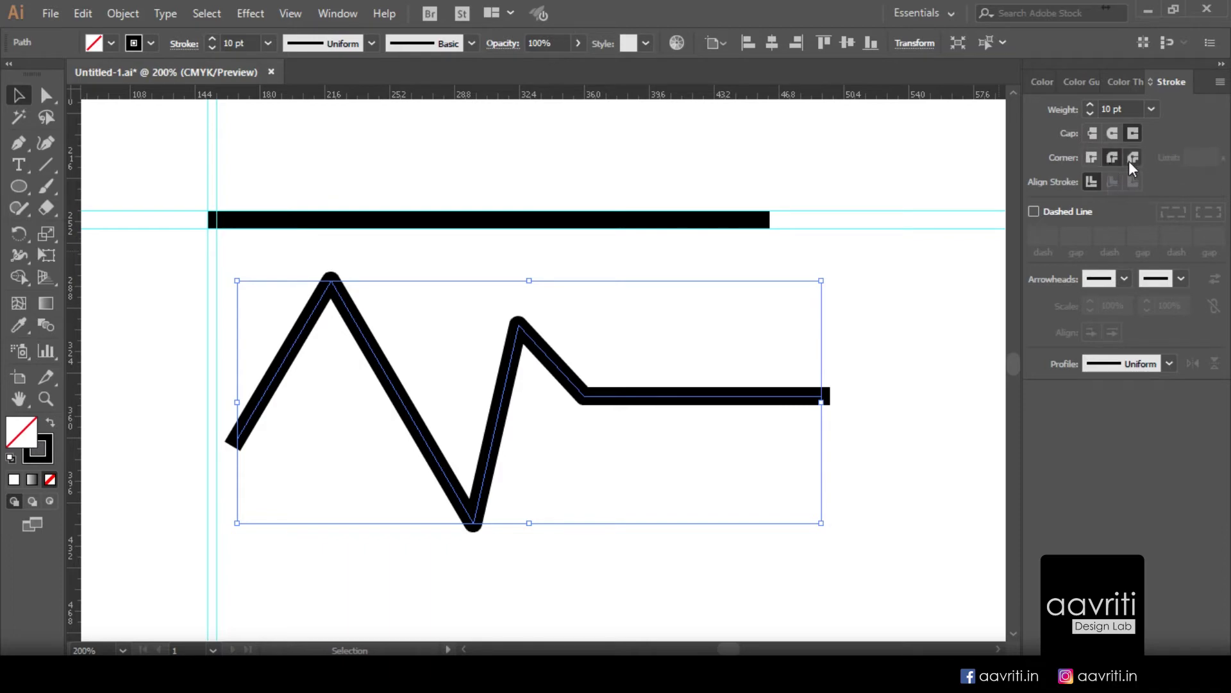
Step: Try the bevel and round joins on the zigzag path again, and set its corners to the miter join
{"action": "left_click", "coordinate": [1129, 157]}
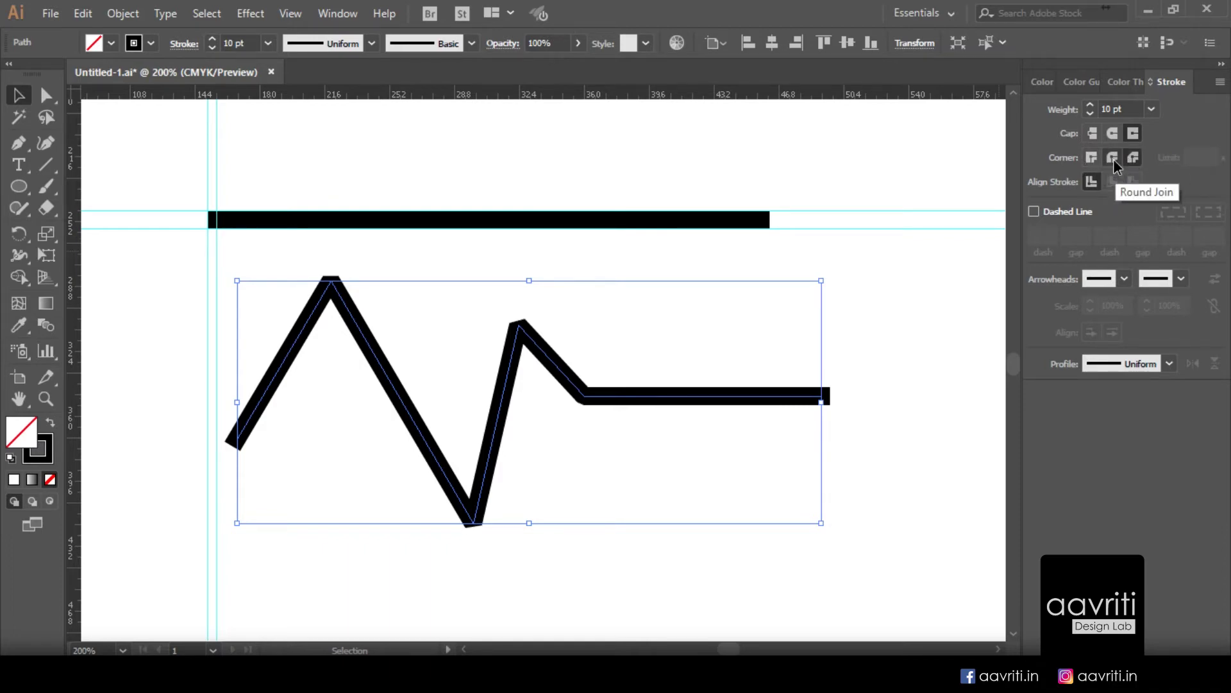
{"action": "left_click", "coordinate": [1114, 161]}
{"action": "left_click", "coordinate": [1130, 158]}
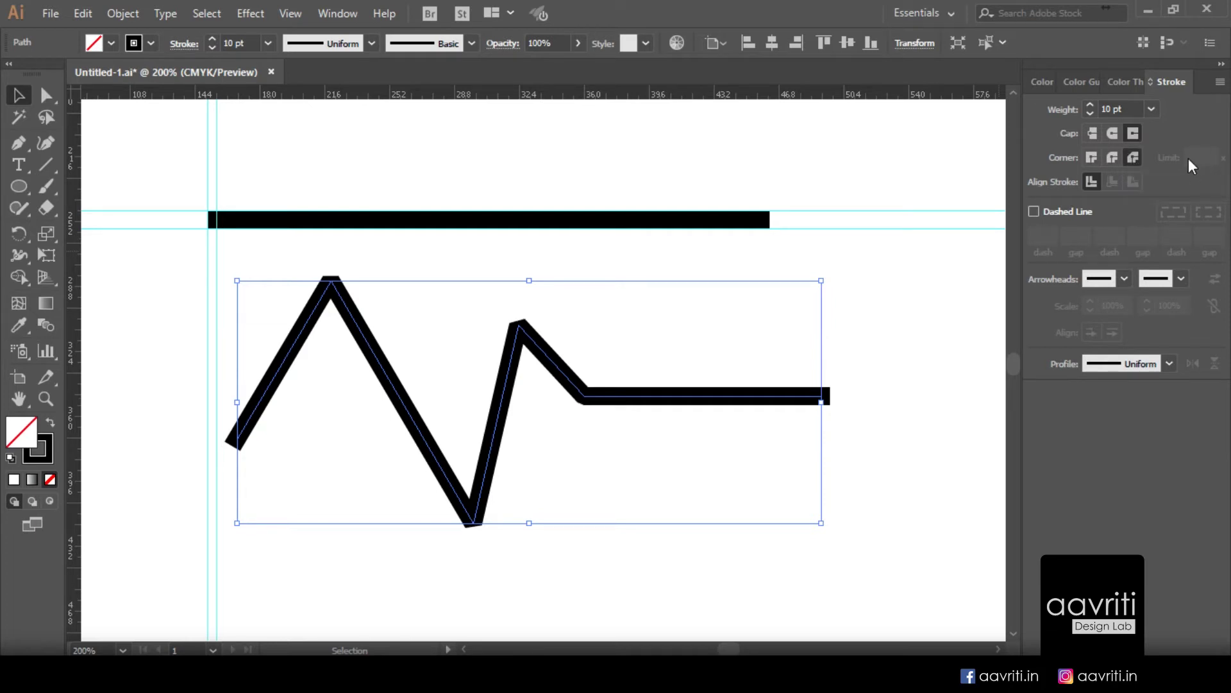
{"action": "left_click", "coordinate": [1094, 158]}
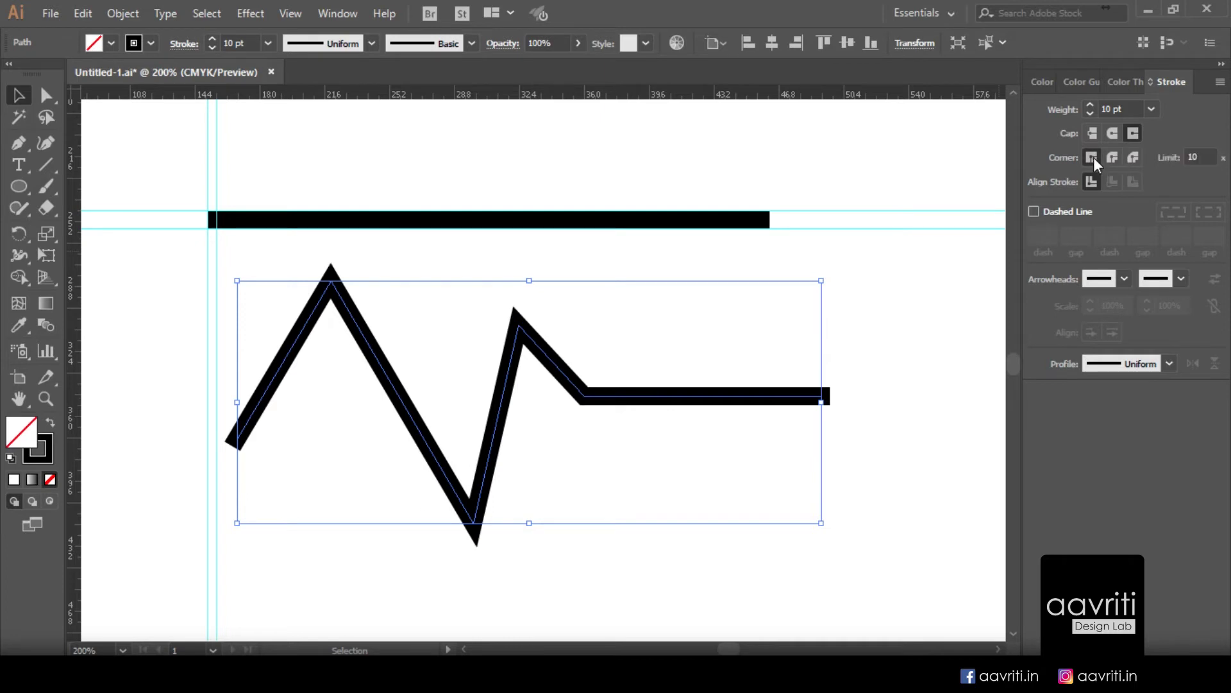
Step: Sharpen the zigzag's first peak by moving the path's starting anchor point inward to about X 252 pt, Y 371 pt
{"action": "left_click", "coordinate": [1198, 158]}
{"action": "left_click", "coordinate": [18, 99]}
{"action": "left_click", "coordinate": [46, 95]}
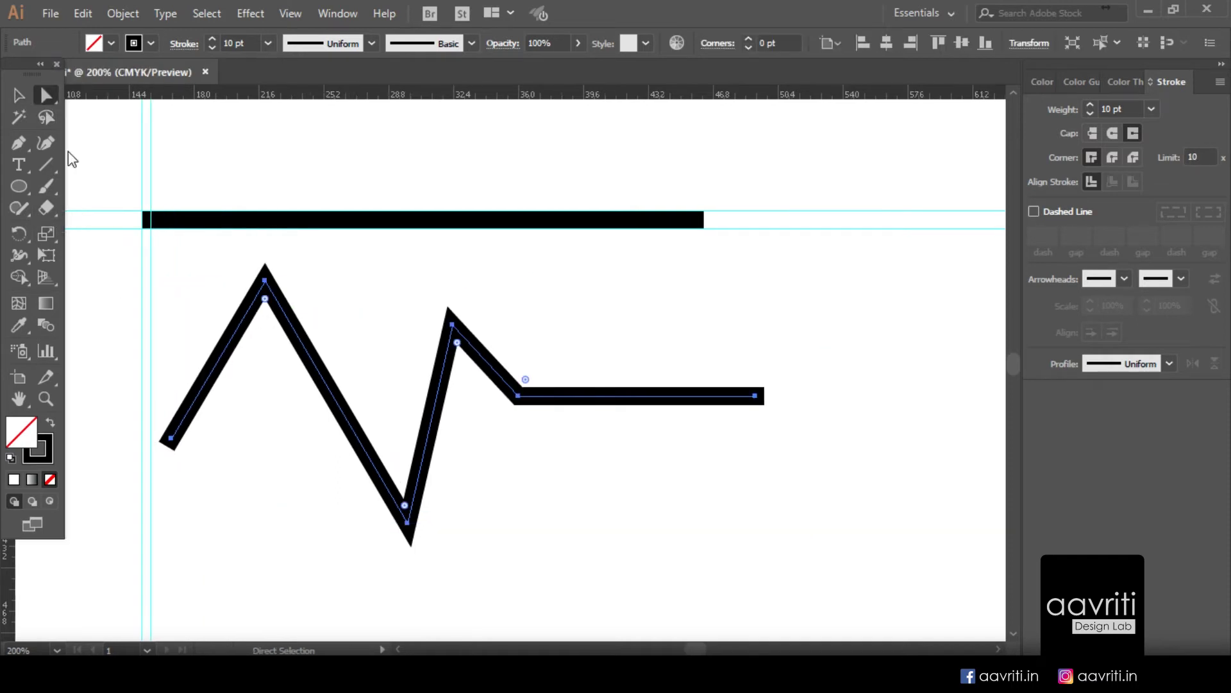
{"action": "left_click", "coordinate": [171, 440]}
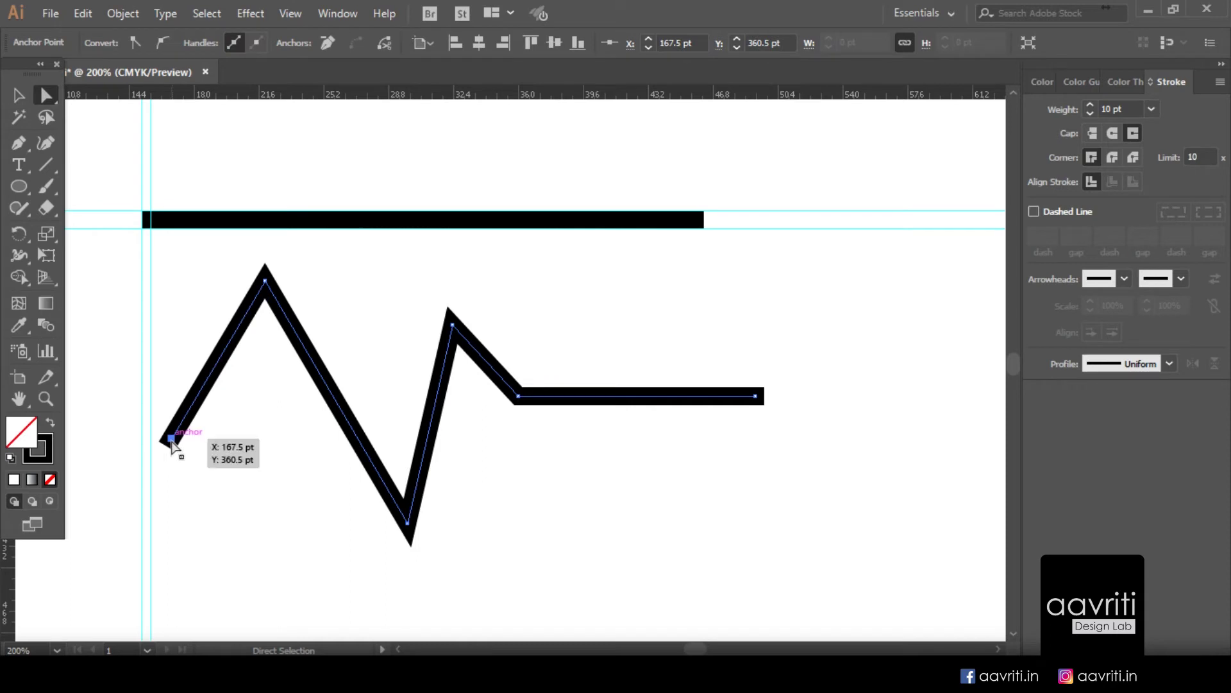
{"action": "left_click_drag", "start_coordinate": [174, 441], "coordinate": [286, 459]}
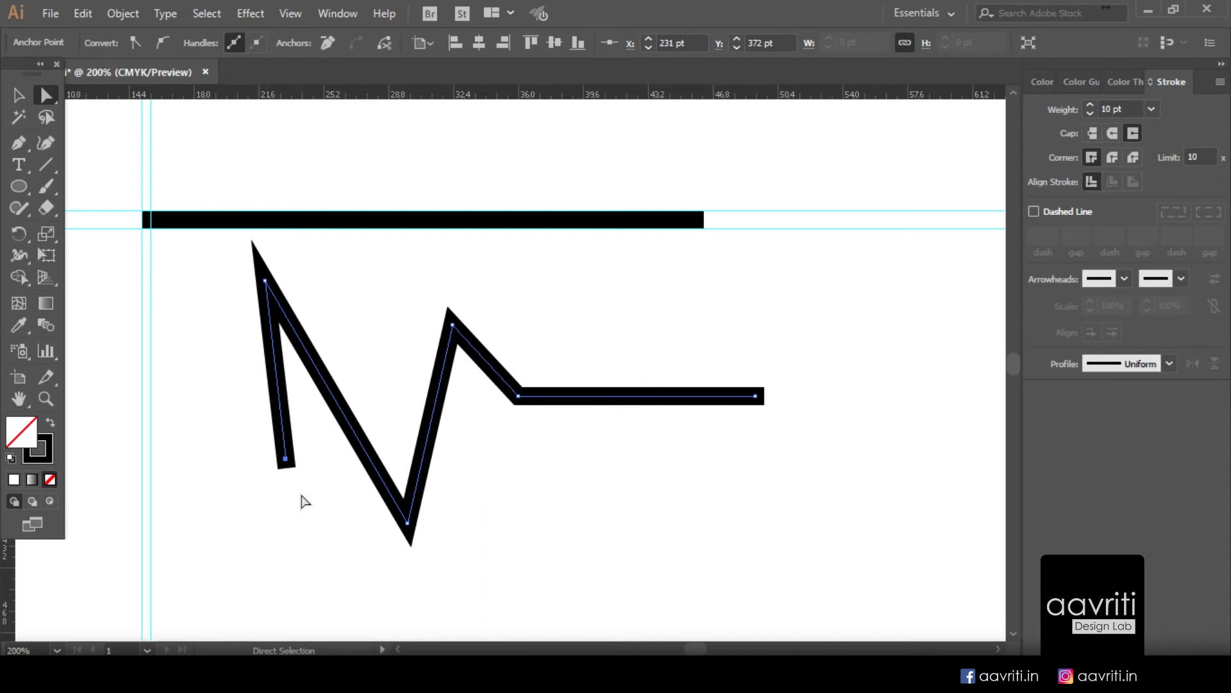
{"action": "left_click_drag", "start_coordinate": [286, 458], "coordinate": [323, 458]}
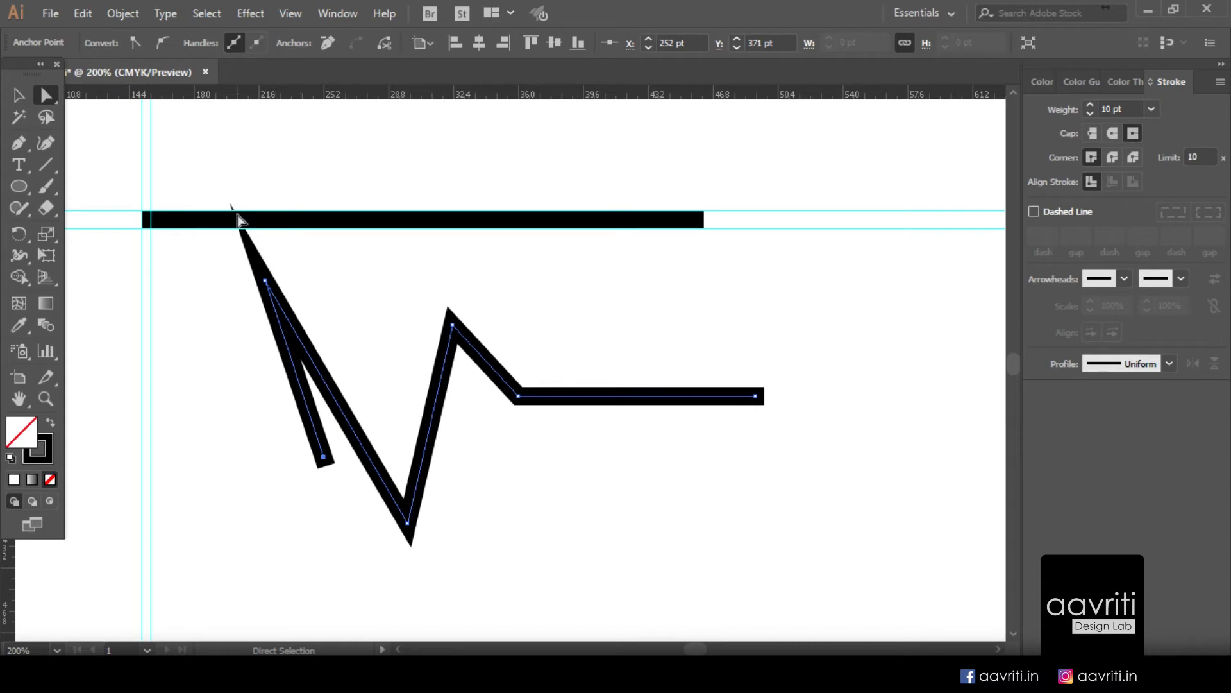
Step: Delete the thick horizontal line above the zigzag path
{"action": "left_click", "coordinate": [18, 96]}
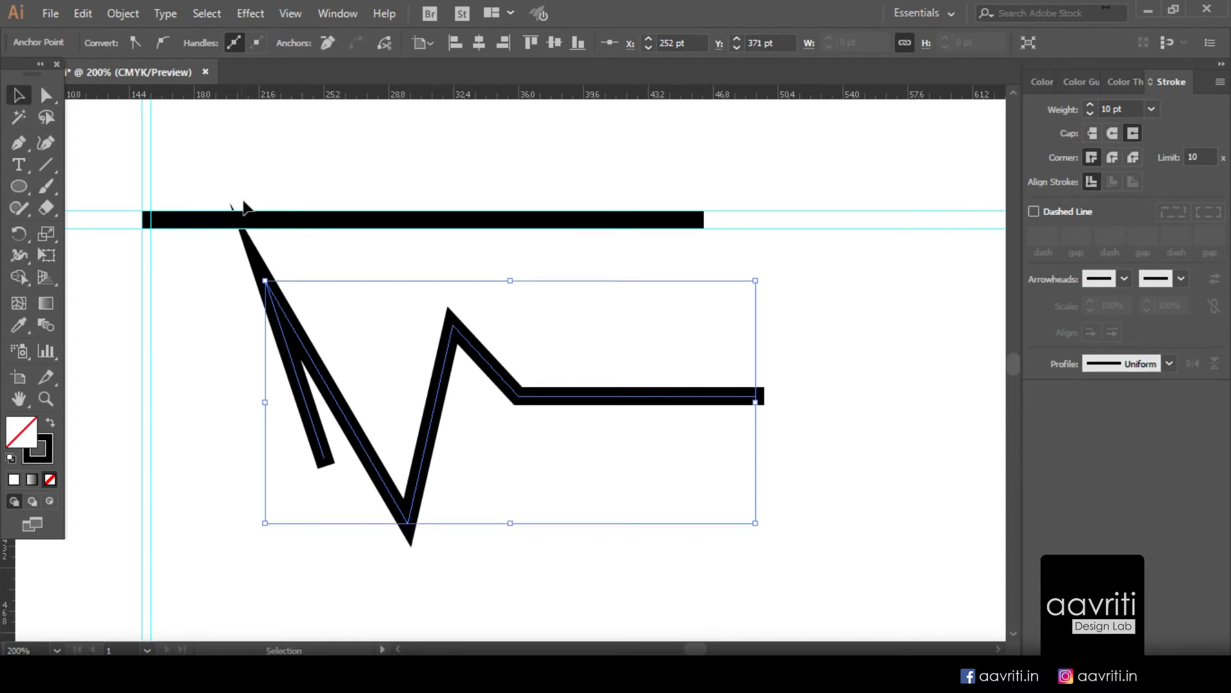
{"action": "left_click", "coordinate": [308, 221]}
{"action": "key", "text": "Delete"}
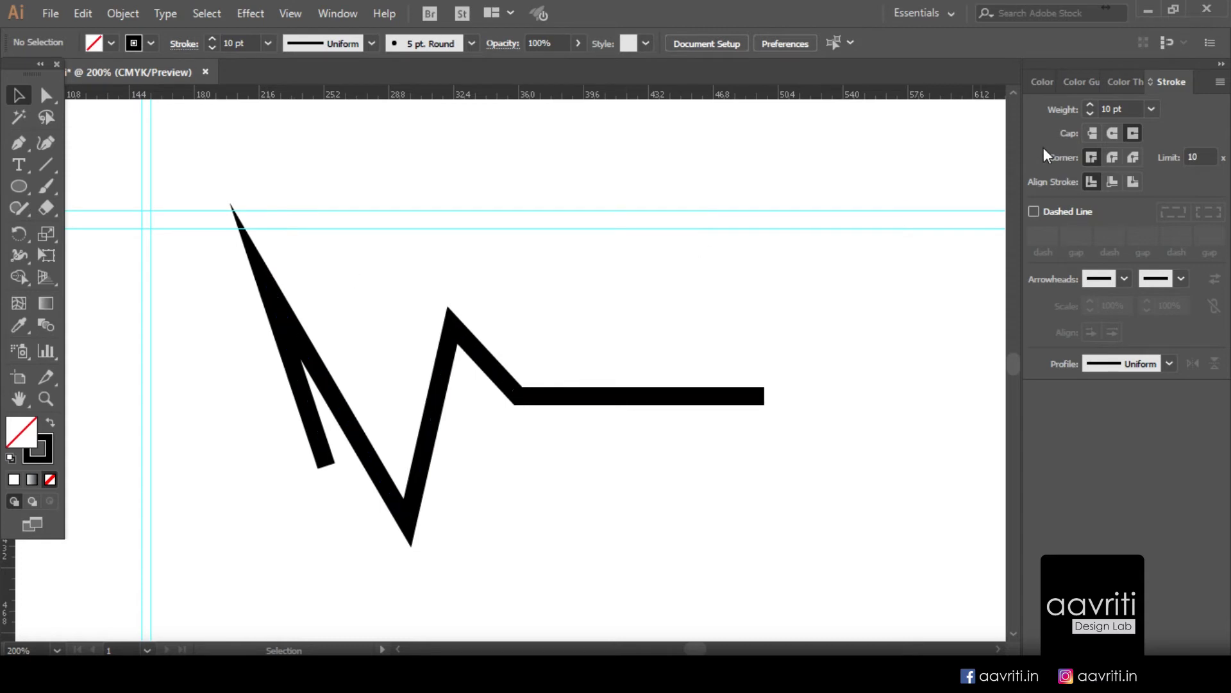
Step: Narrow the first peak further by moving the zigzag's starting anchor point to about X 263 pt, Y 367.5 pt
{"action": "left_click", "coordinate": [1206, 156]}
{"action": "left_click", "coordinate": [326, 461]}
{"action": "left_click", "coordinate": [248, 399]}
{"action": "key", "text": "a"}
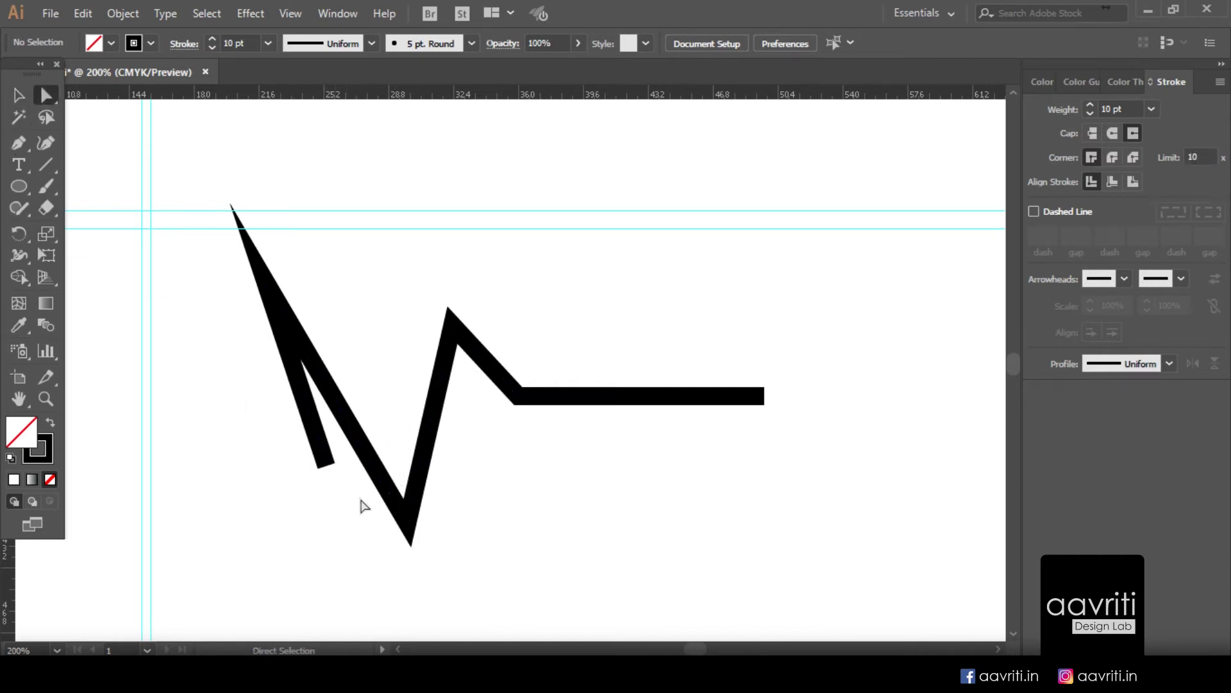
{"action": "left_click", "coordinate": [324, 460]}
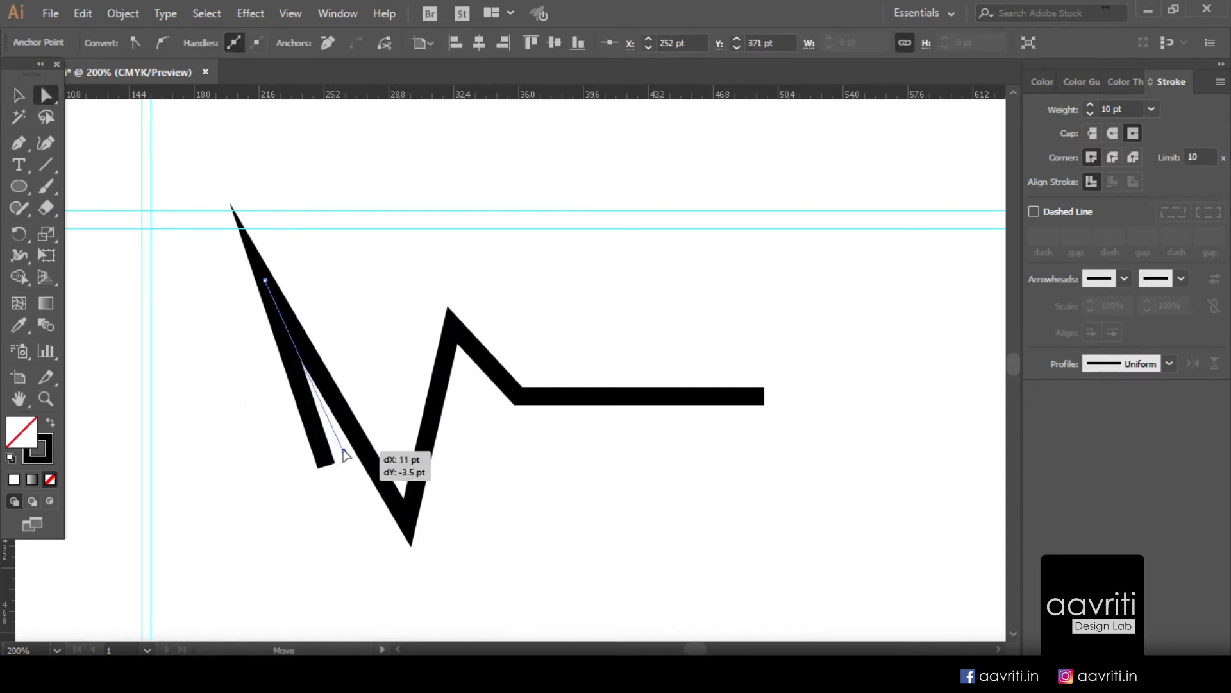
{"action": "key", "text": "ctrl+z"}
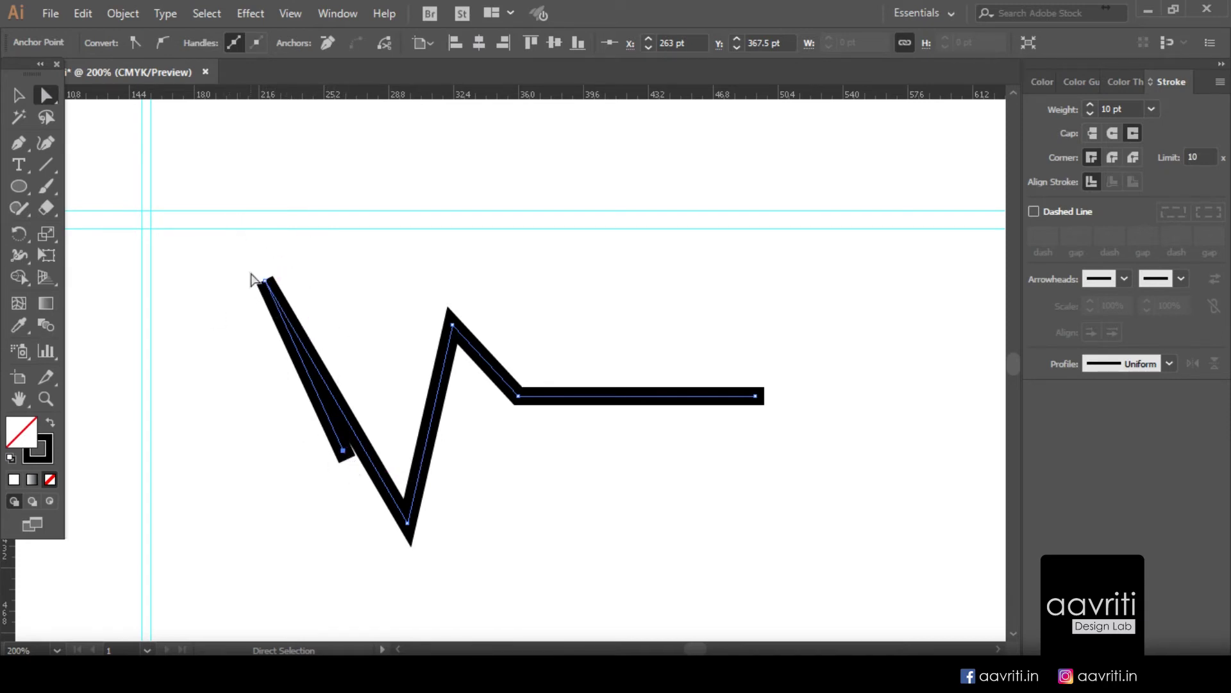
Step: Readjust the zigzag's starting anchor point to about X 261 pt, Y 379.5 pt
{"action": "double_click", "coordinate": [1209, 153]}
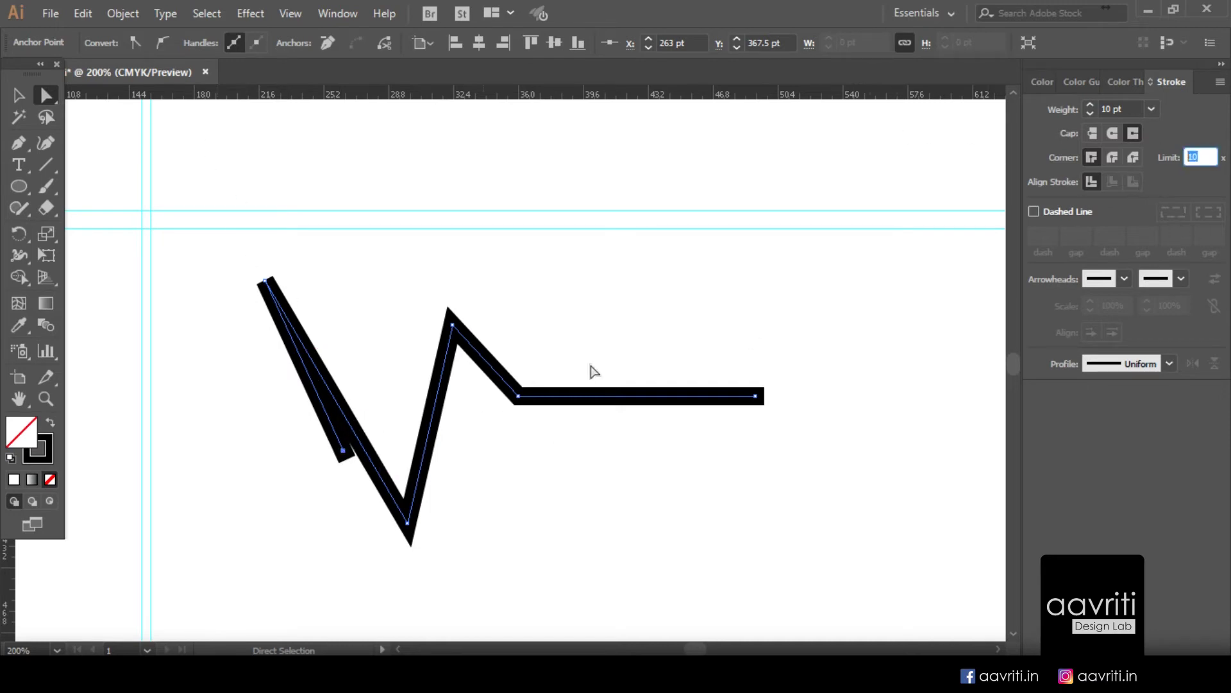
{"action": "mouse_move", "coordinate": [343, 451]}
{"action": "left_mouse_down"}
{"action": "mouse_move", "coordinate": [291, 467]}
{"action": "mouse_move", "coordinate": [327, 475]}
{"action": "left_mouse_up"}
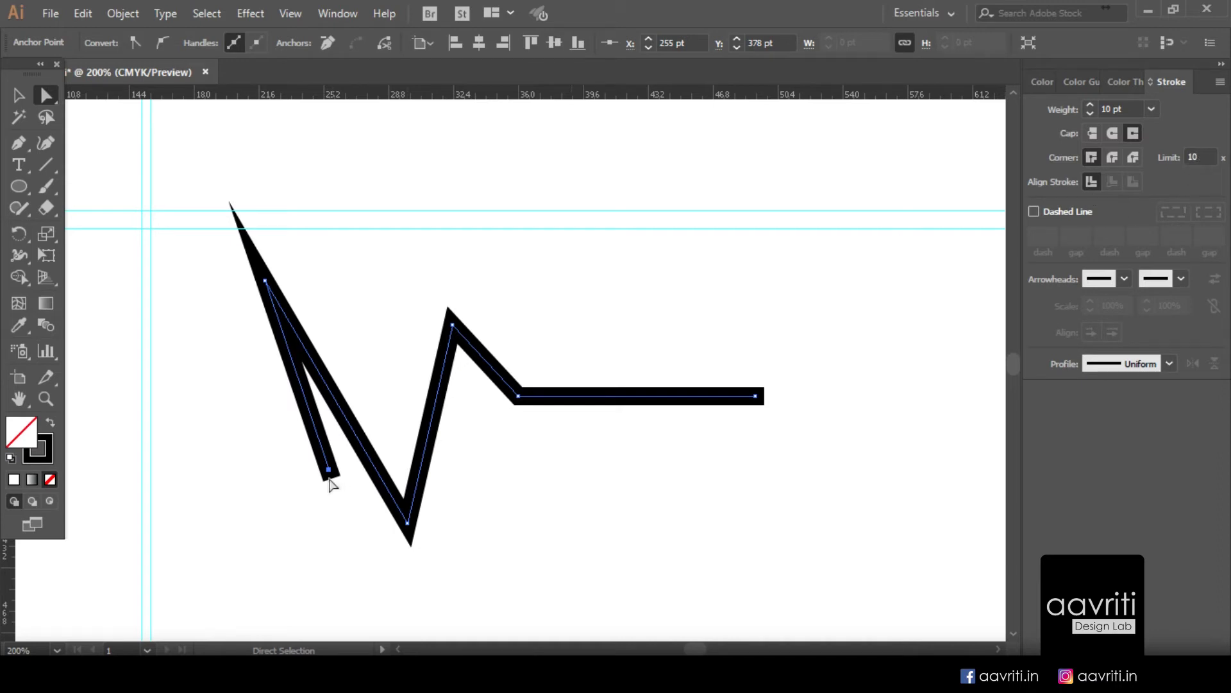
{"action": "left_click_drag", "start_coordinate": [330, 473], "coordinate": [341, 476]}
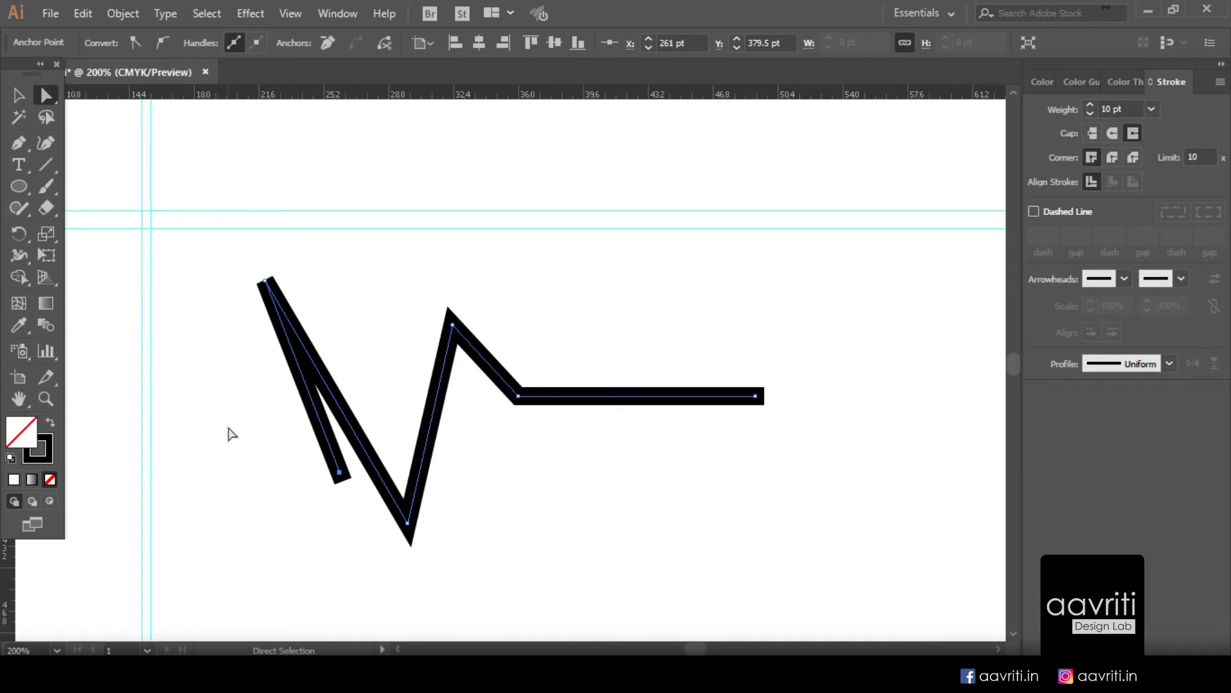
Step: Try a miter limit of 40 on the zigzag path and undo it
{"action": "left_click", "coordinate": [1199, 157]}
{"action": "type", "text": "40"}
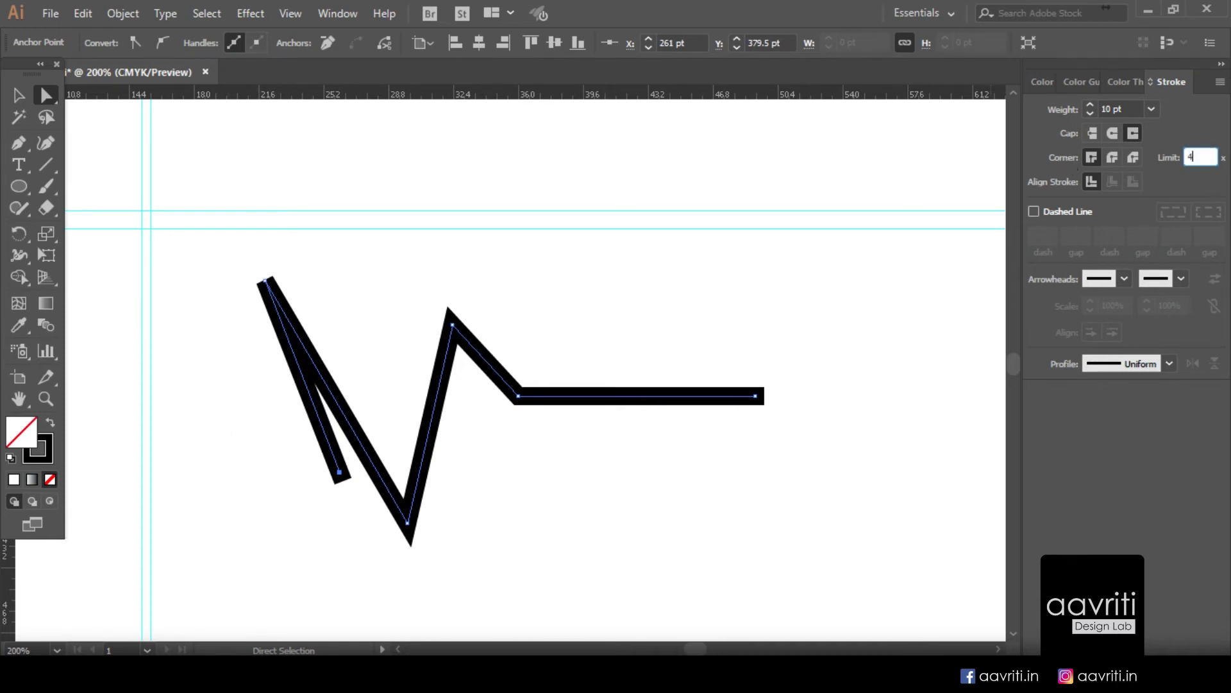
{"action": "key", "text": "Return"}
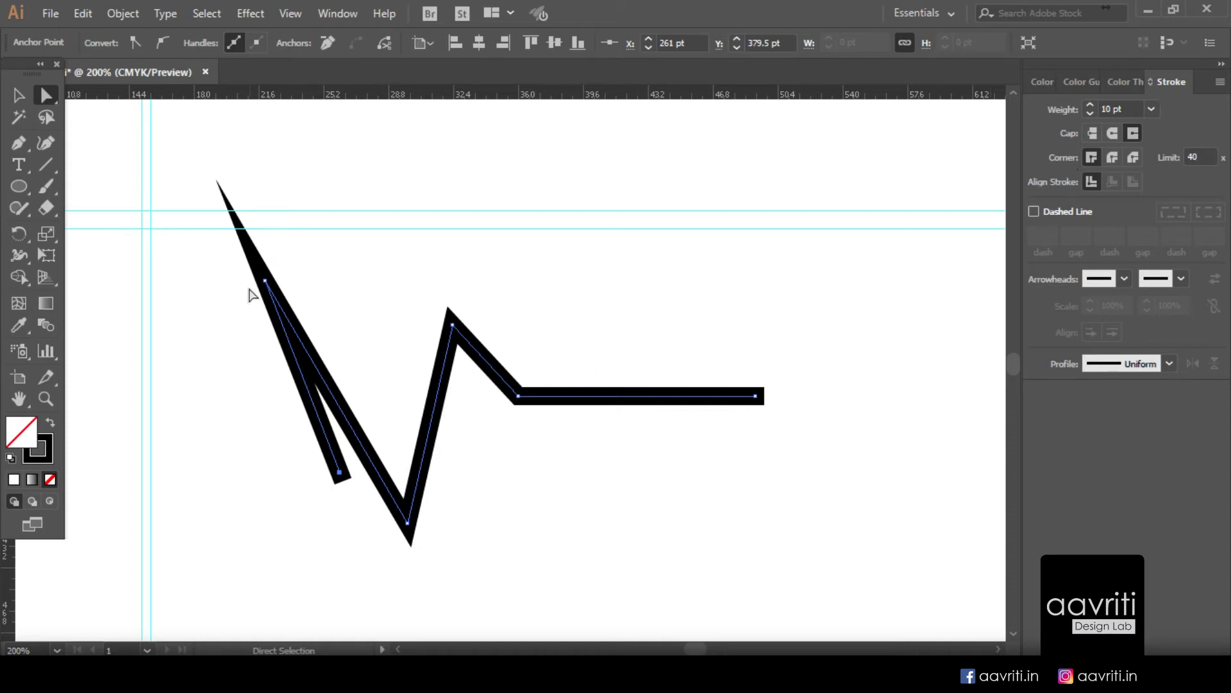
{"action": "key", "text": "ctrl+z"}
Step: Widen the zigzag's first peak by moving its starting anchor point outward to about X 207 pt, Y 380.5 pt, and select the whole path
{"action": "left_click_drag", "start_coordinate": [340, 473], "coordinate": [241, 474]}
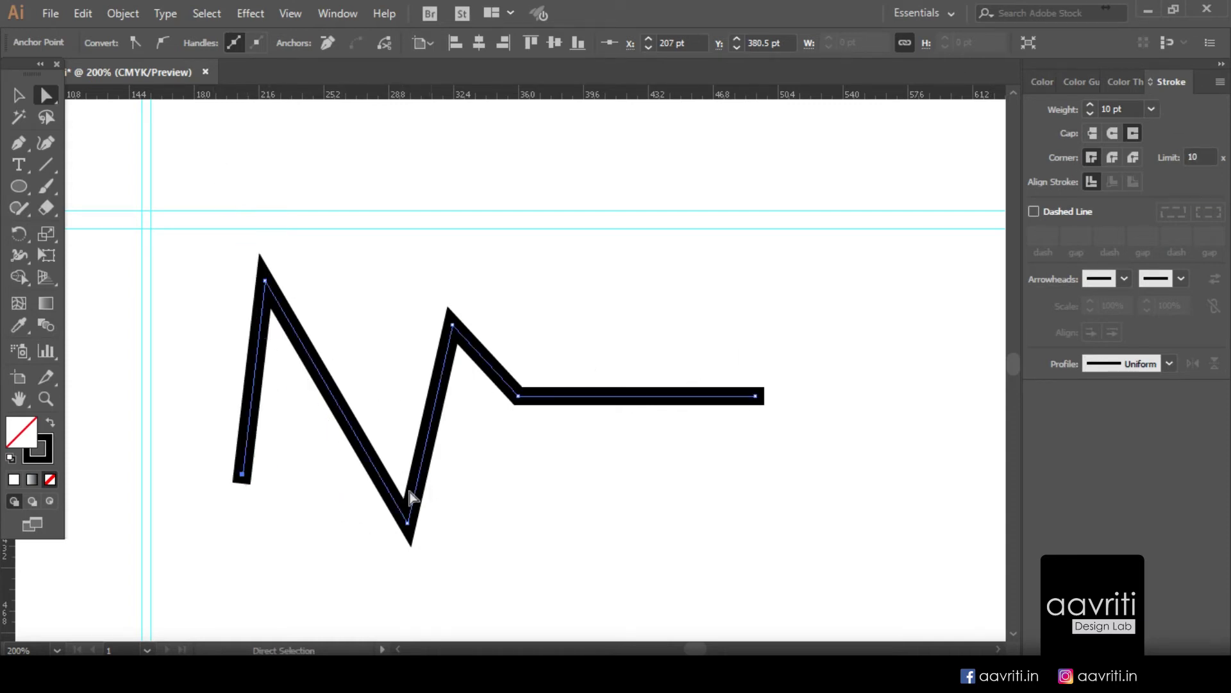
{"action": "key", "text": "v"}
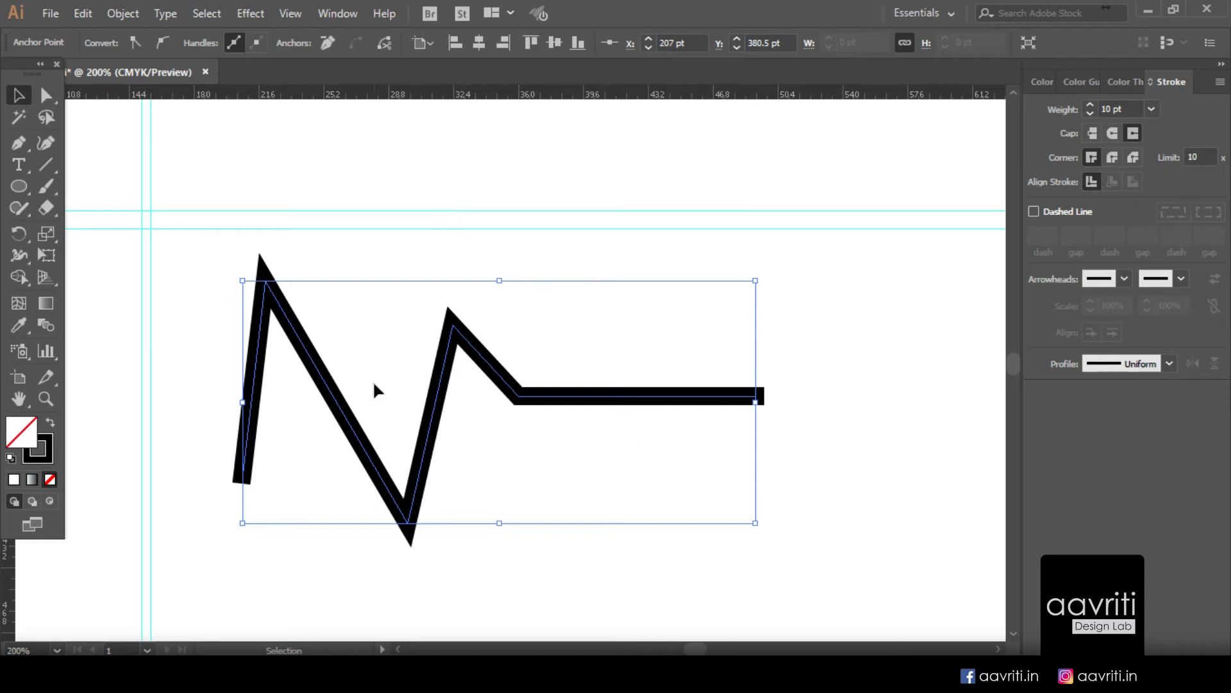
{"action": "left_click", "coordinate": [1195, 157]}
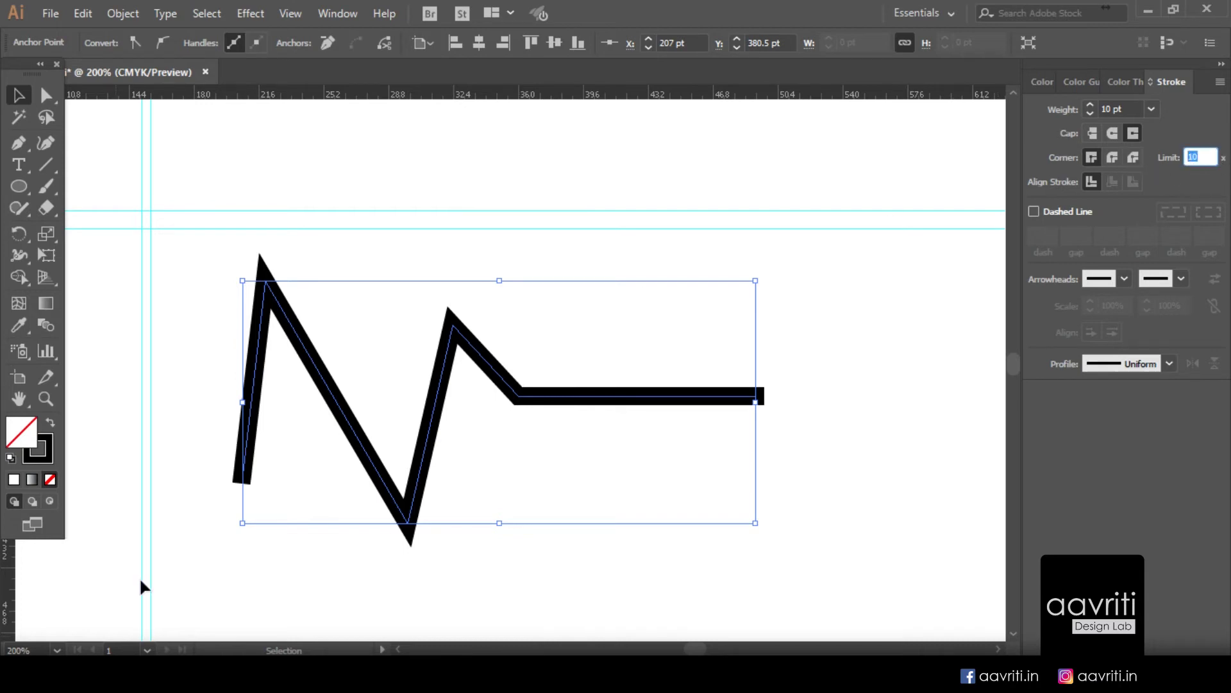
{"action": "left_click", "coordinate": [253, 186]}
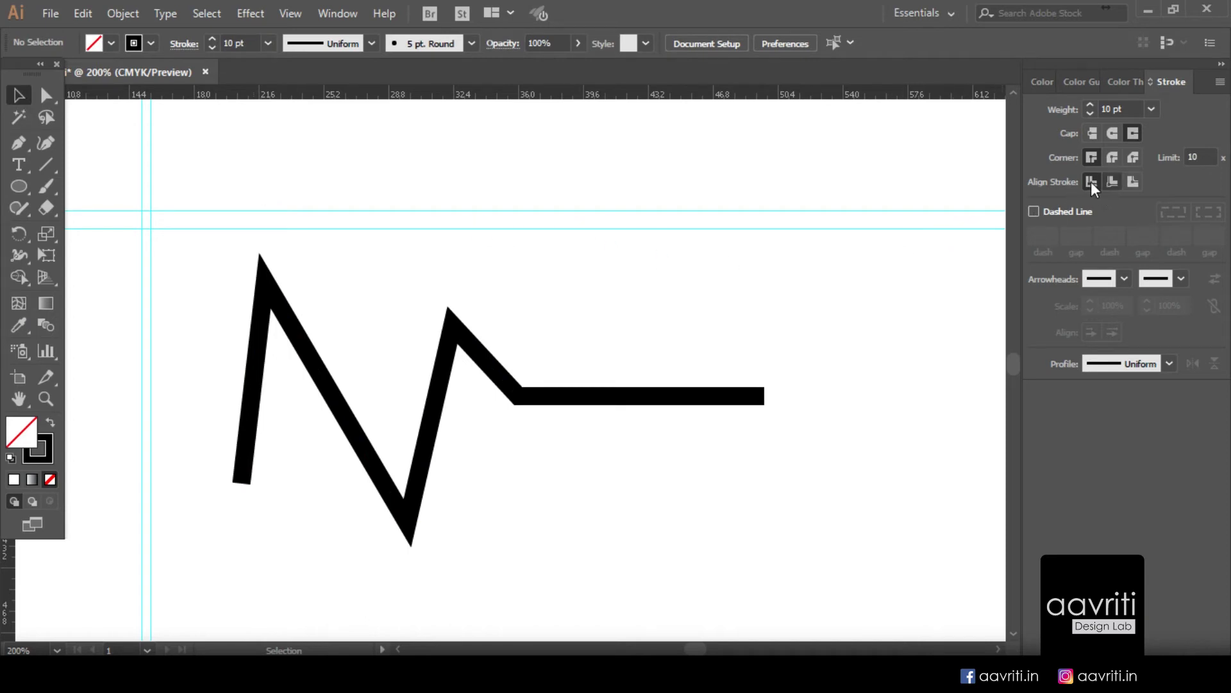
{"action": "left_click", "coordinate": [449, 377]}
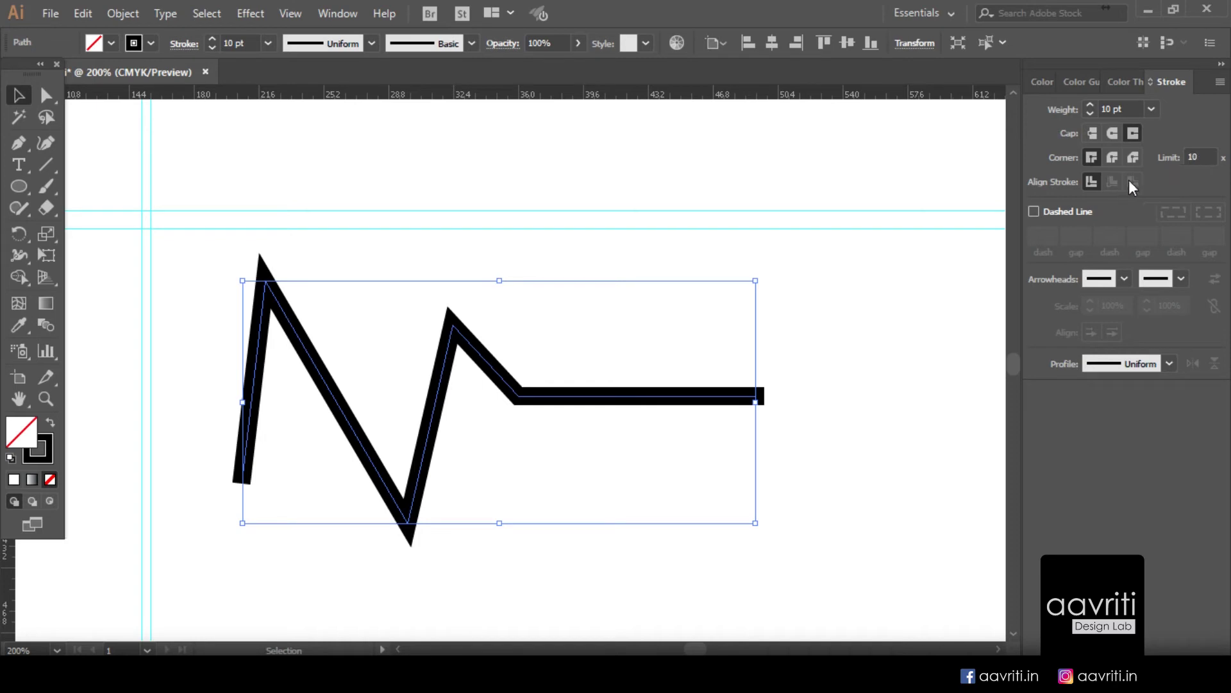
Step: Draw a closed six-sided shape with straight edges above the zigzag using the Pen tool, and move it down and left toward the zigzag
{"action": "key", "text": "ctrl+1"}
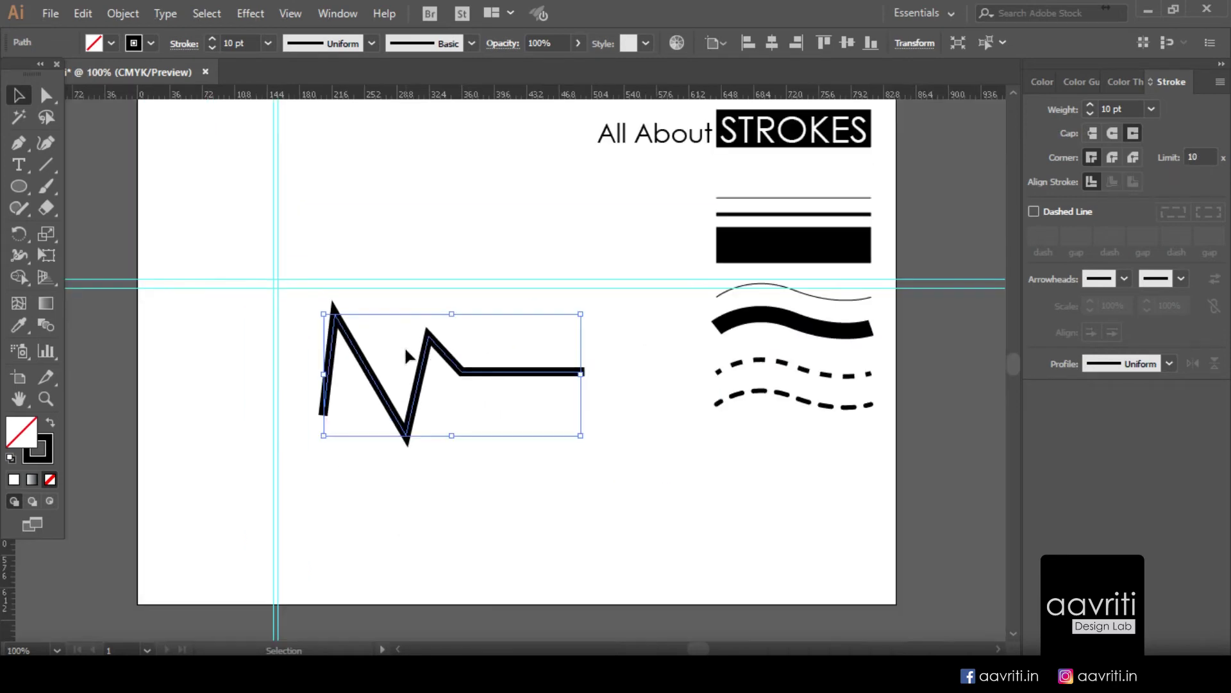
{"action": "scroll", "coordinate": [269, 324], "scroll_direction": "up", "scroll_amount": 2}
{"action": "left_click", "coordinate": [20, 142]}
{"action": "key", "text": "ctrl+plus"}
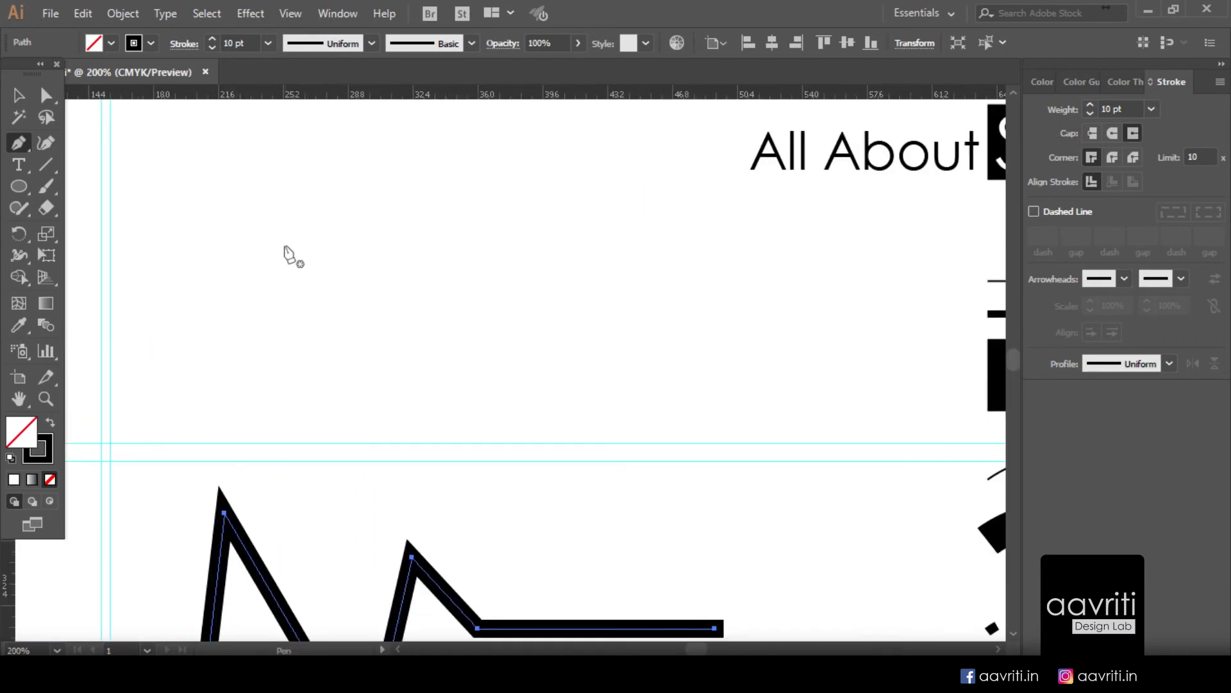
{"action": "left_click", "coordinate": [283, 248]}
{"action": "left_click", "coordinate": [369, 136]}
{"action": "left_click", "coordinate": [510, 225]}
{"action": "left_click", "coordinate": [728, 160]}
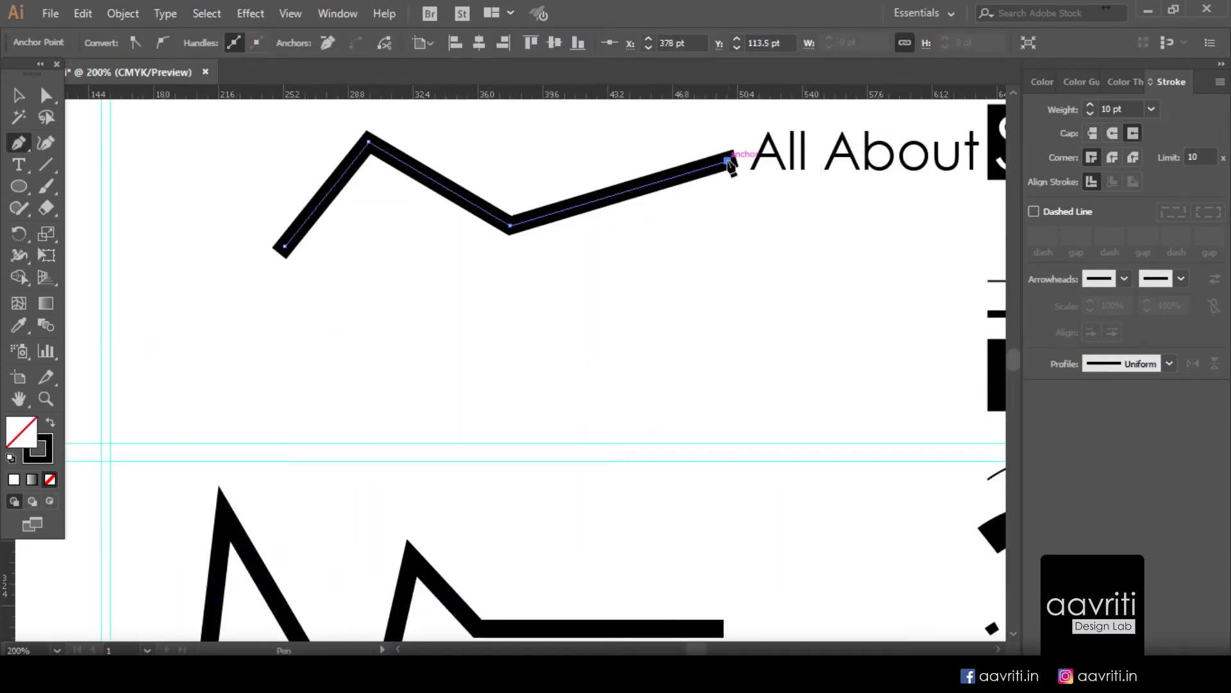
{"action": "left_click", "coordinate": [728, 338]}
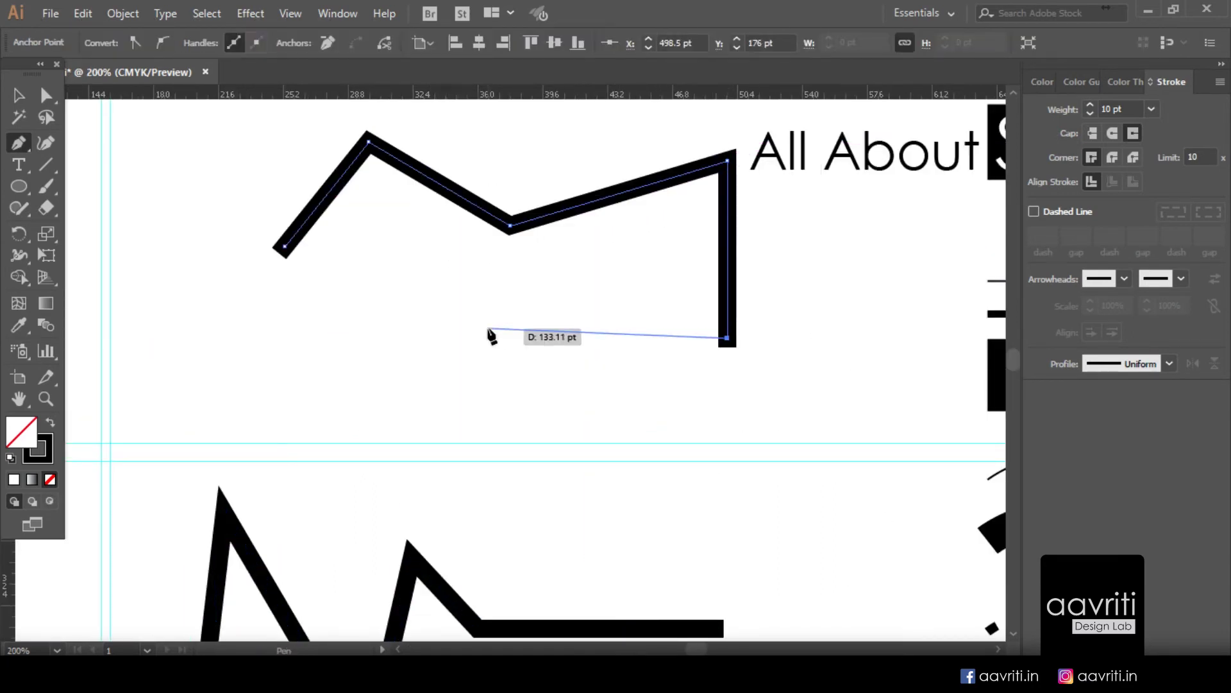
{"action": "left_click", "coordinate": [284, 336]}
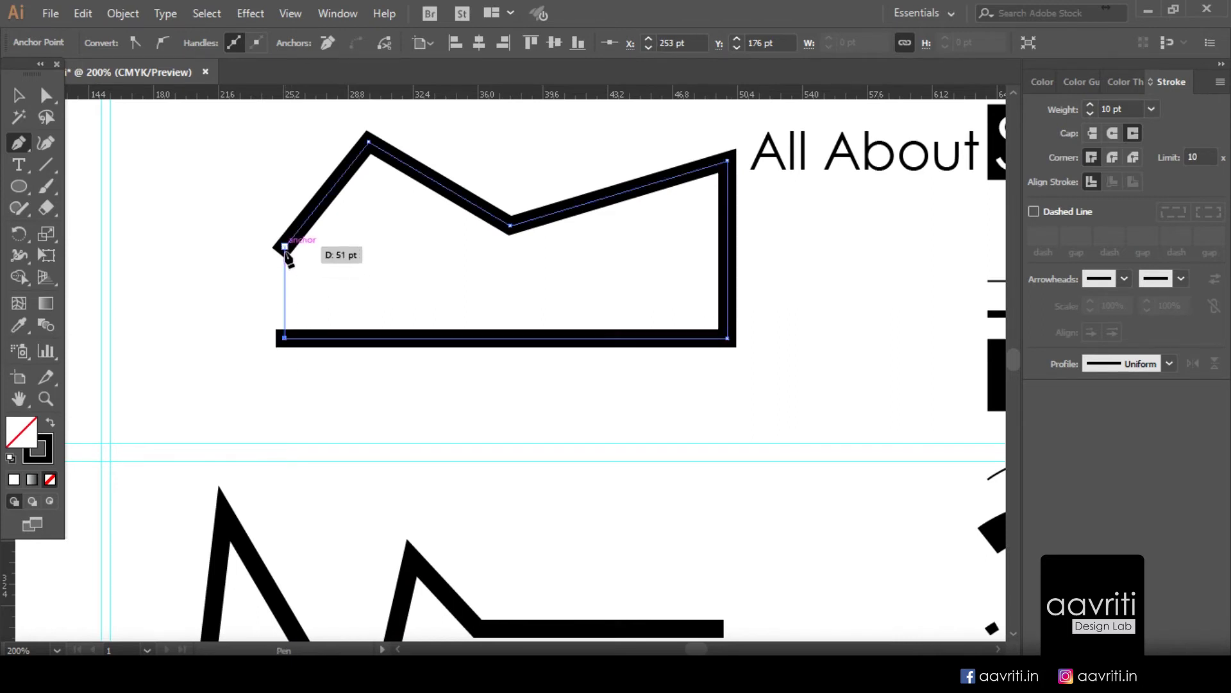
{"action": "left_click", "coordinate": [285, 247]}
{"action": "left_click", "coordinate": [18, 95]}
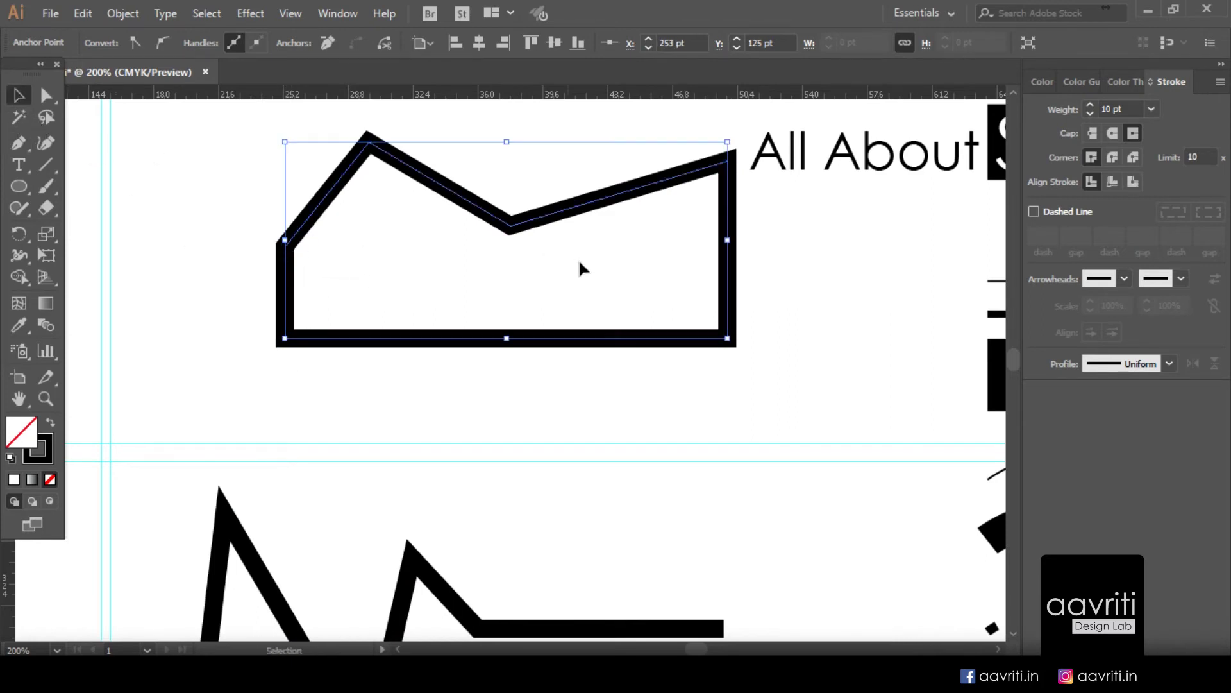
{"action": "left_click_drag", "start_coordinate": [584, 204], "coordinate": [518, 302]}
Step: Try aligning the closed shape's stroke to the inside, and set it to align to the outside
{"action": "scroll", "coordinate": [616, 250], "scroll_direction": "down", "scroll_amount": 1}
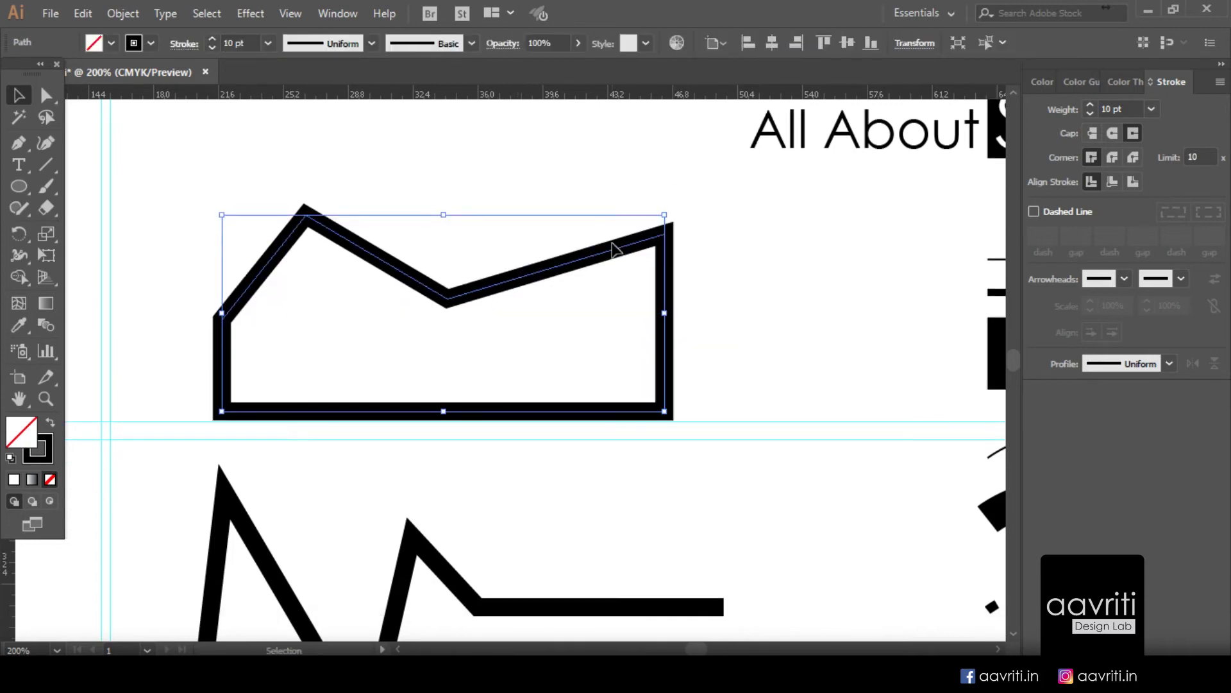
{"action": "scroll", "coordinate": [614, 248], "scroll_direction": "down", "scroll_amount": 2}
{"action": "scroll", "coordinate": [807, 248], "scroll_direction": "up", "scroll_amount": 1}
{"action": "scroll", "coordinate": [517, 265], "scroll_direction": "down", "scroll_amount": 1}
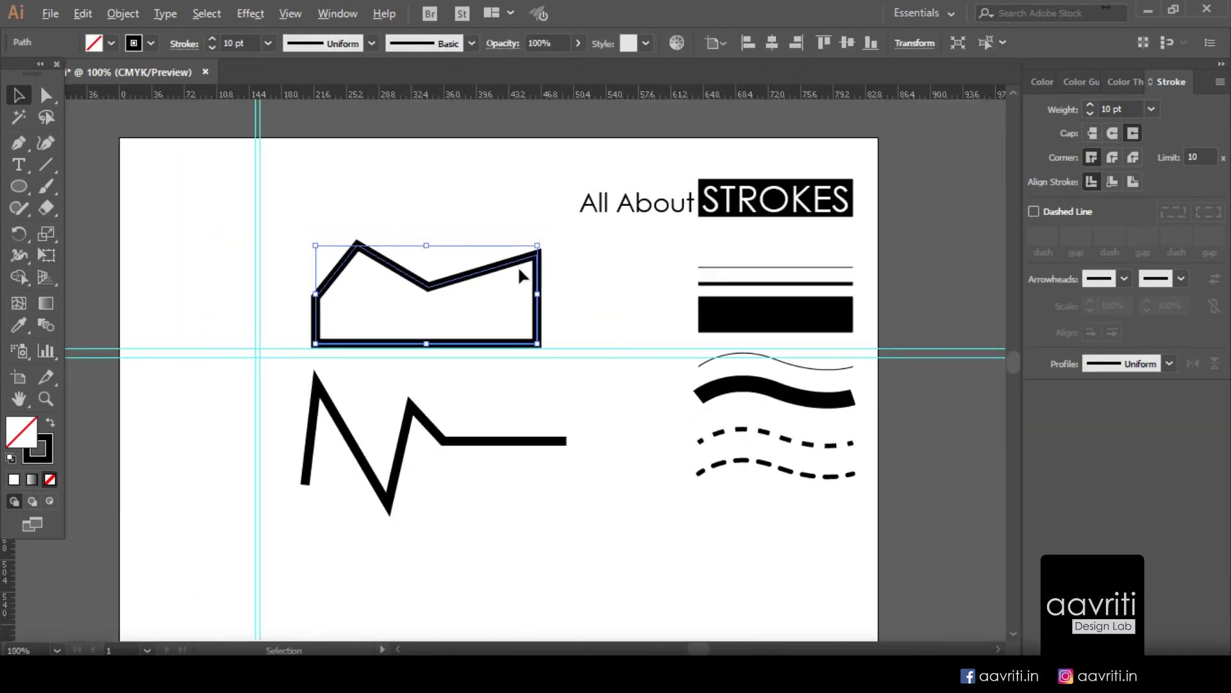
{"action": "left_click", "coordinate": [1113, 186]}
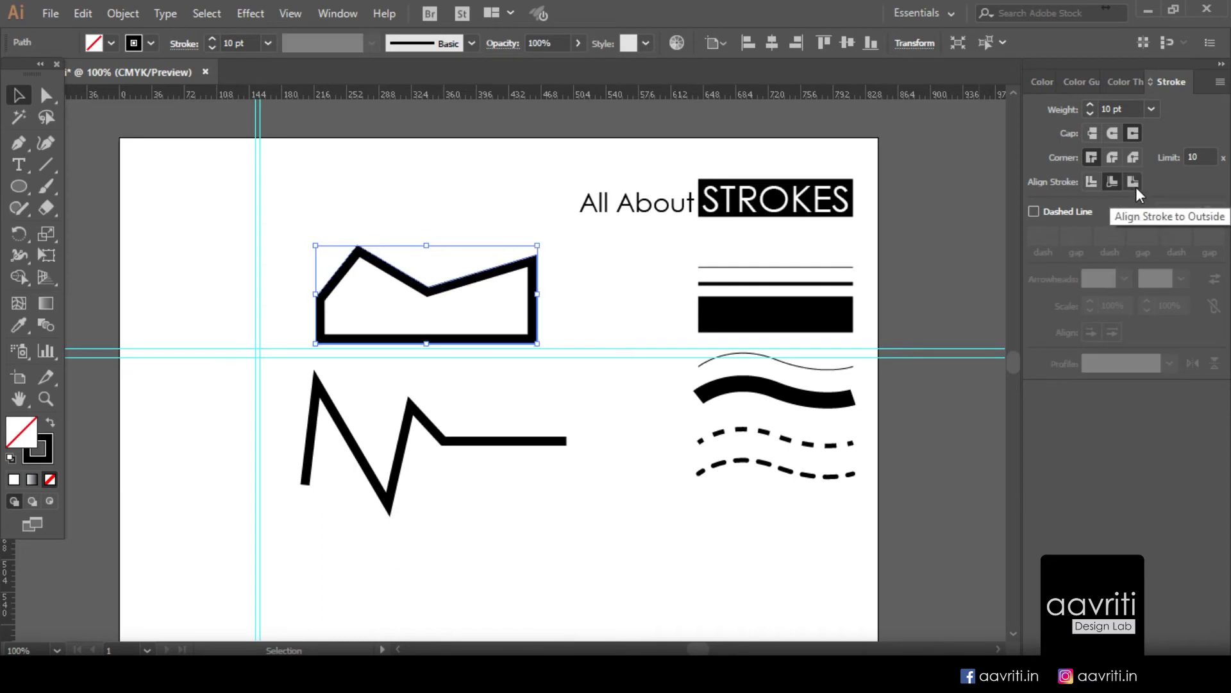
{"action": "left_click", "coordinate": [1134, 183]}
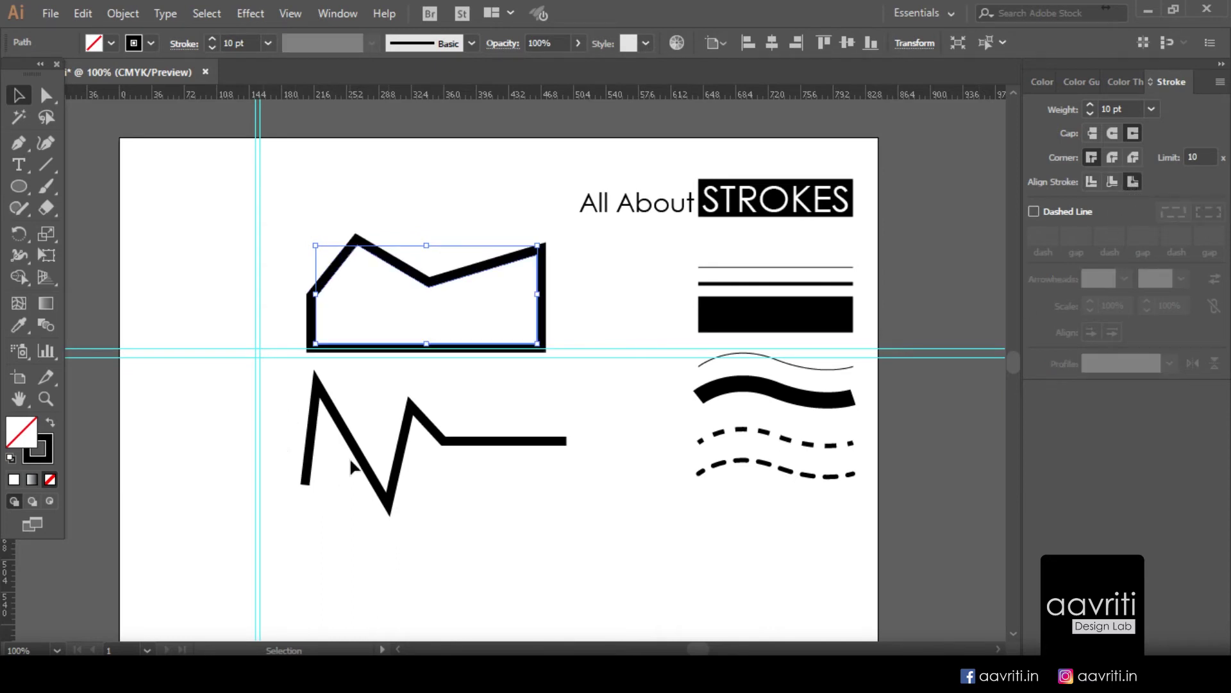
Step: Move the closed shape up clear of the guides, deselect it and hide the guides
{"action": "left_click_drag", "start_coordinate": [357, 245], "coordinate": [361, 163]}
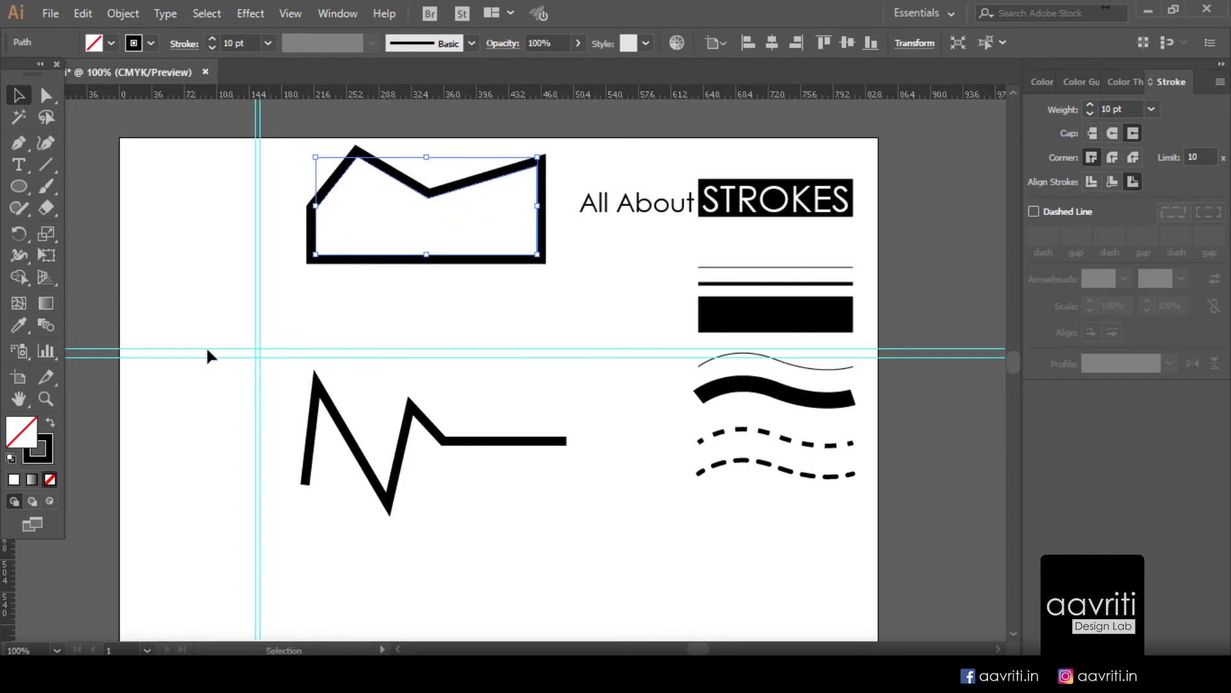
{"action": "left_click_drag", "start_coordinate": [201, 311], "coordinate": [280, 387]}
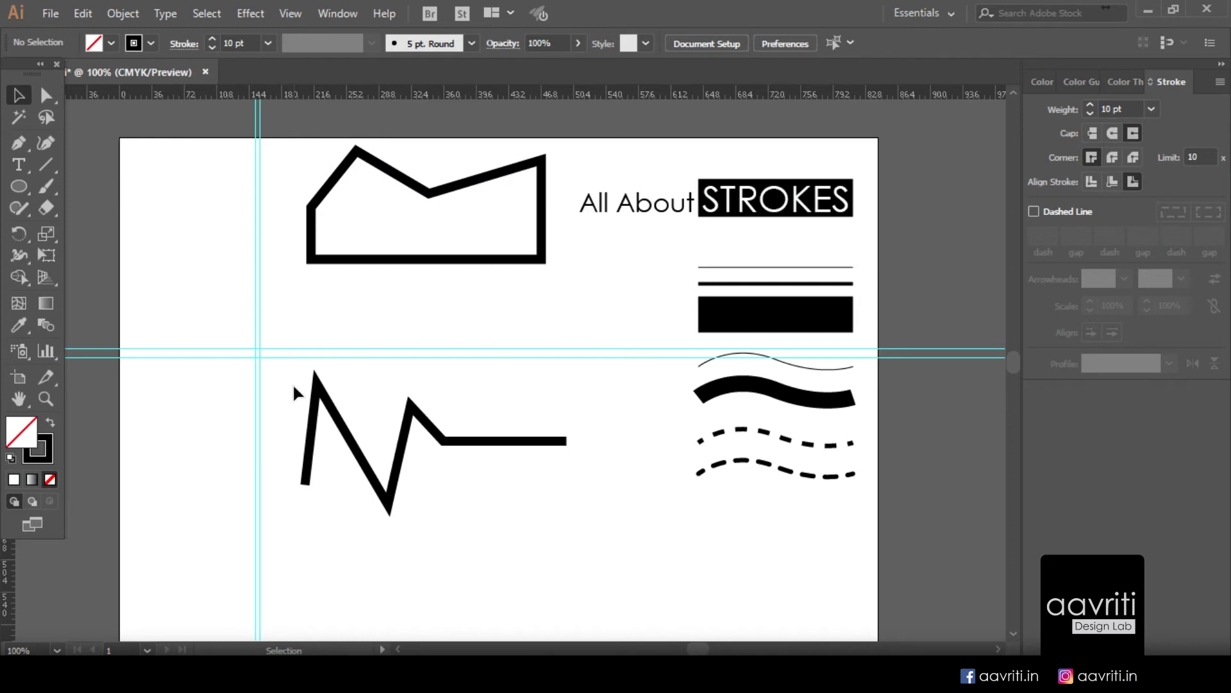
{"action": "key", "text": "a"}
{"action": "key", "text": "ctrl+semicolon"}
{"action": "key", "text": "v"}
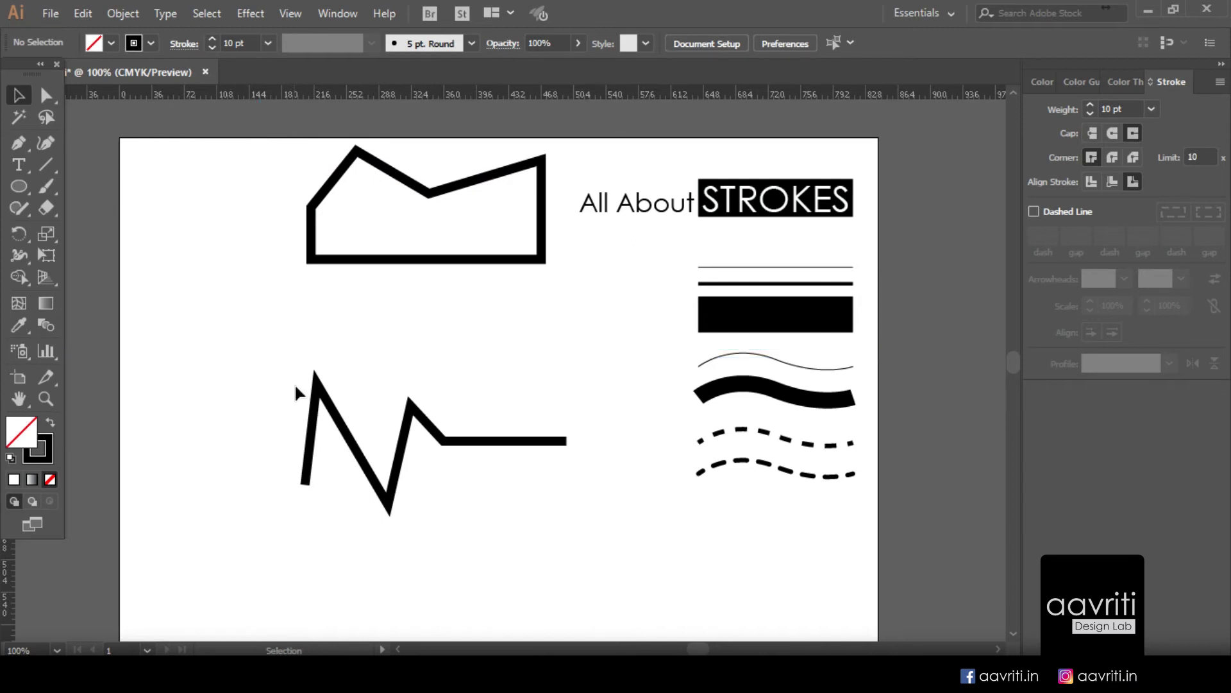
Step: Move the zigzag up beneath the closed shape, select both and scale them down together to about two-thirds size
{"action": "key", "text": "a"}
{"action": "key", "text": "ctrl+semicolon"}
{"action": "key", "text": "ctrl+semicolon"}
{"action": "key", "text": "v"}
{"action": "left_click_drag", "start_coordinate": [340, 422], "coordinate": [340, 320]}
{"action": "left_click_drag", "start_coordinate": [263, 168], "coordinate": [502, 449]}
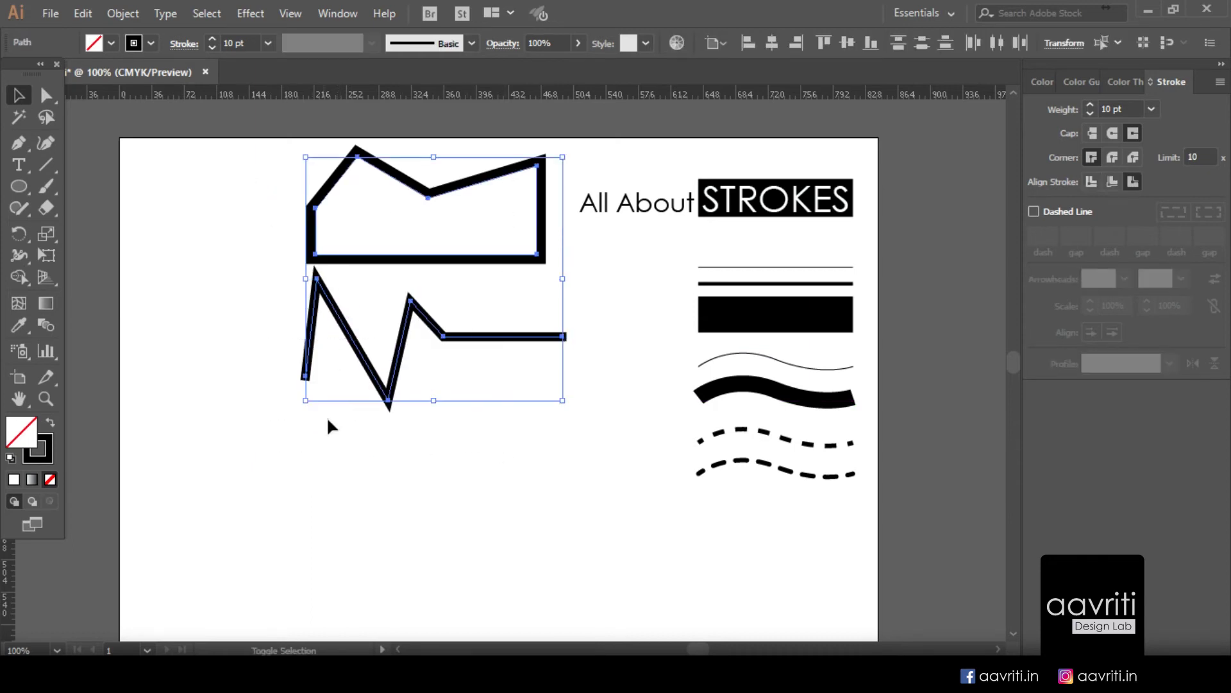
{"action": "mouse_move", "coordinate": [308, 403]}
{"action": "left_mouse_down"}
{"action": "mouse_move", "coordinate": [399, 336]}
{"action": "mouse_move", "coordinate": [371, 321]}
{"action": "mouse_move", "coordinate": [388, 324]}
{"action": "left_mouse_up"}
{"action": "left_click", "coordinate": [399, 404]}
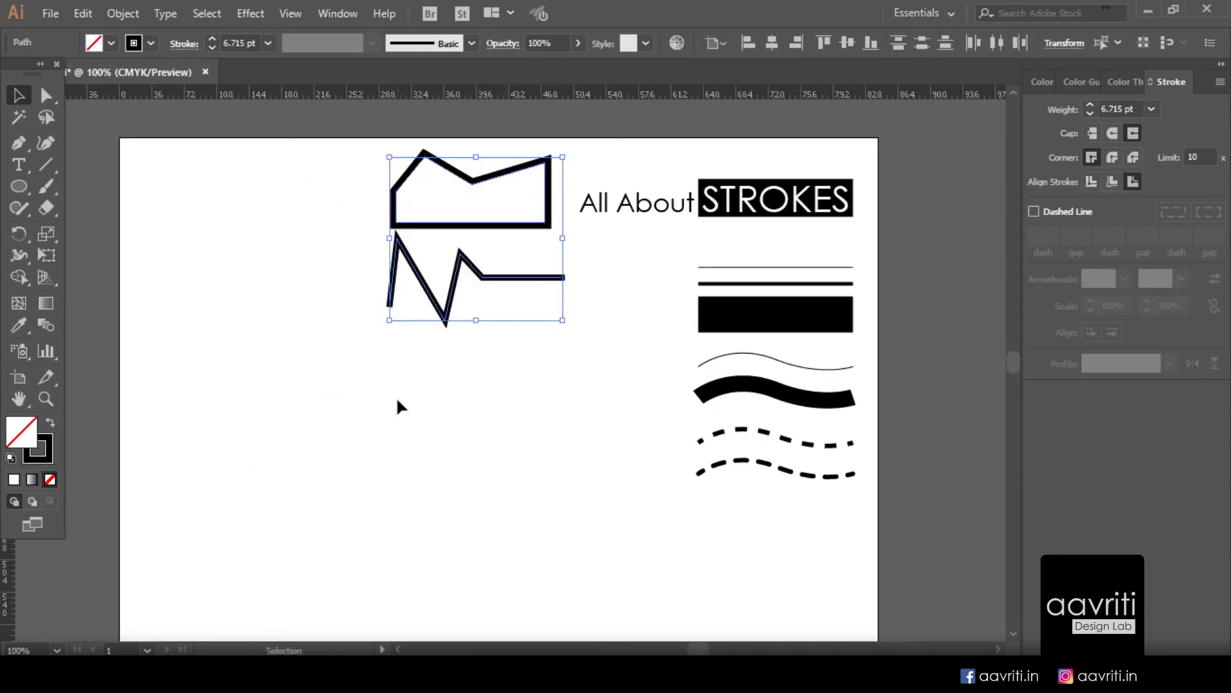
Step: Move the closed shape and zigzag together to the upper-left area of the artboard and deselect them
{"action": "scroll", "coordinate": [404, 398], "scroll_direction": "down", "scroll_amount": 3}
{"action": "scroll", "coordinate": [426, 343], "scroll_direction": "up", "scroll_amount": 3}
{"action": "left_click_drag", "start_coordinate": [593, 412], "coordinate": [414, 218]}
{"action": "left_click_drag", "start_coordinate": [429, 362], "coordinate": [440, 324]}
{"action": "left_click_drag", "start_coordinate": [413, 228], "coordinate": [178, 276]}
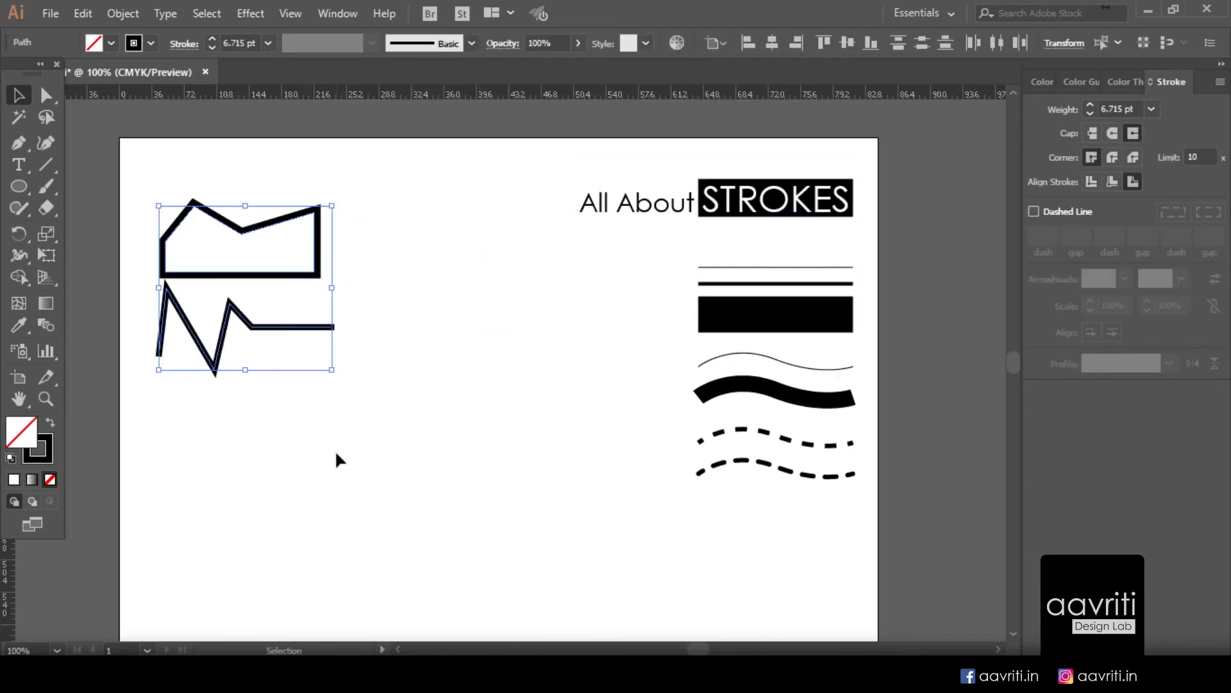
{"action": "left_click", "coordinate": [334, 459]}
Step: Draw a straight horizontal line below the zigzag with the Pen tool, ending at about X 520.7 pt, Y 289 pt, and deselect it
{"action": "scroll", "coordinate": [352, 464], "scroll_direction": "down", "scroll_amount": 3}
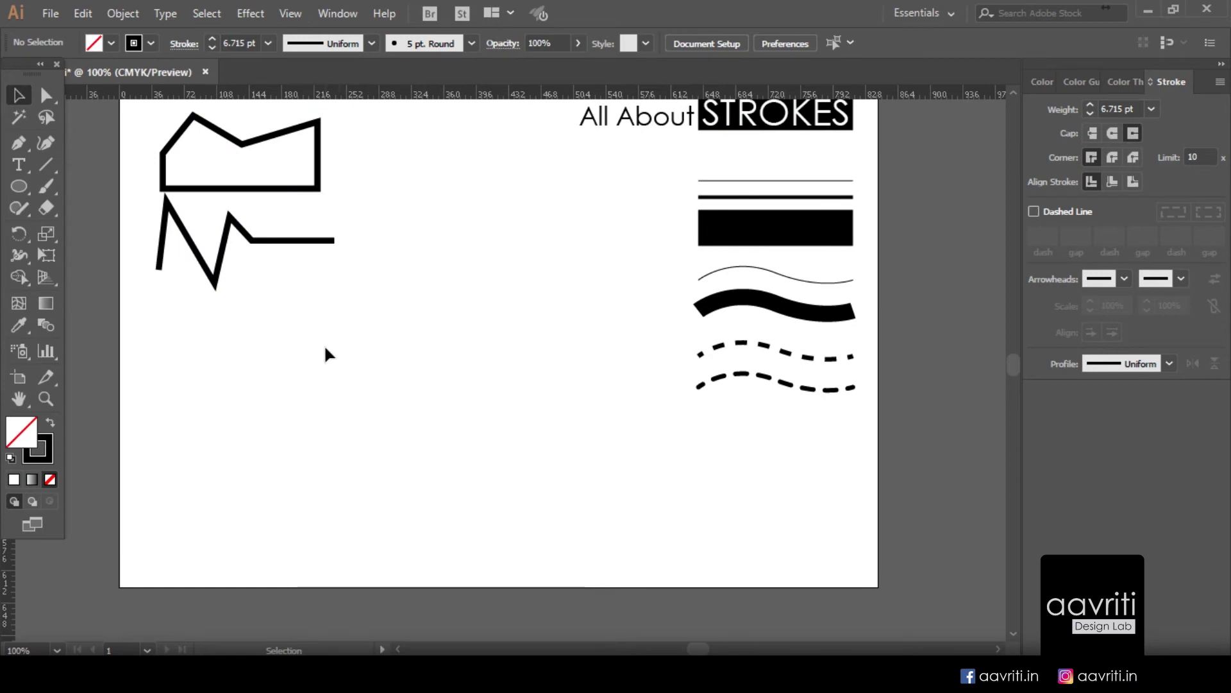
{"action": "scroll", "coordinate": [463, 248], "scroll_direction": "up", "scroll_amount": 3}
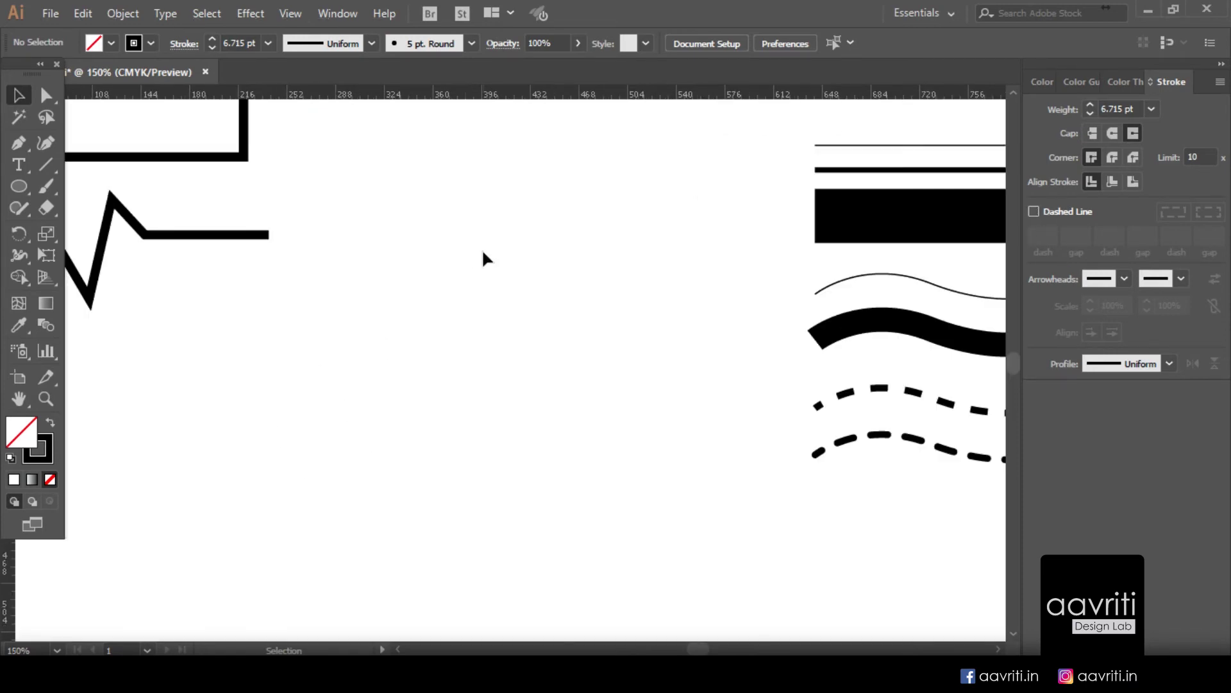
{"action": "scroll", "coordinate": [288, 295], "scroll_direction": "down", "scroll_amount": 3}
{"action": "scroll", "coordinate": [356, 291], "scroll_direction": "up", "scroll_amount": 2}
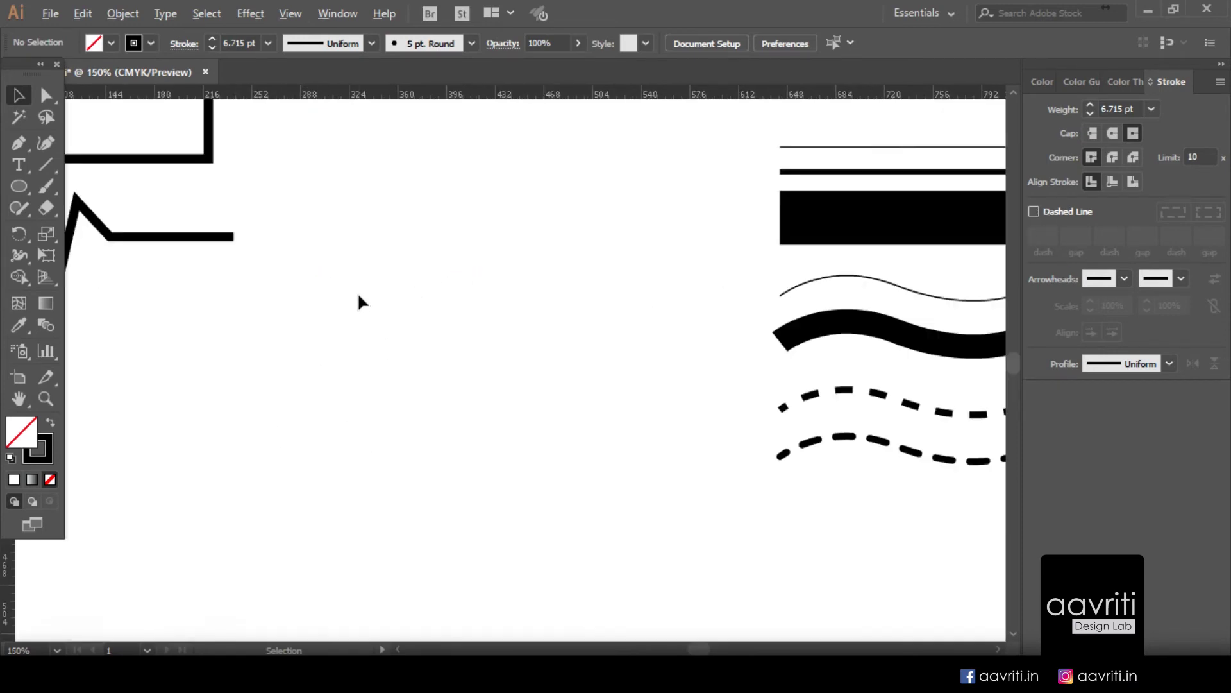
{"action": "left_click", "coordinate": [19, 143]}
{"action": "left_click_drag", "start_coordinate": [174, 342], "coordinate": [612, 343]}
{"action": "left_click", "coordinate": [615, 343]}
{"action": "key", "text": "v"}
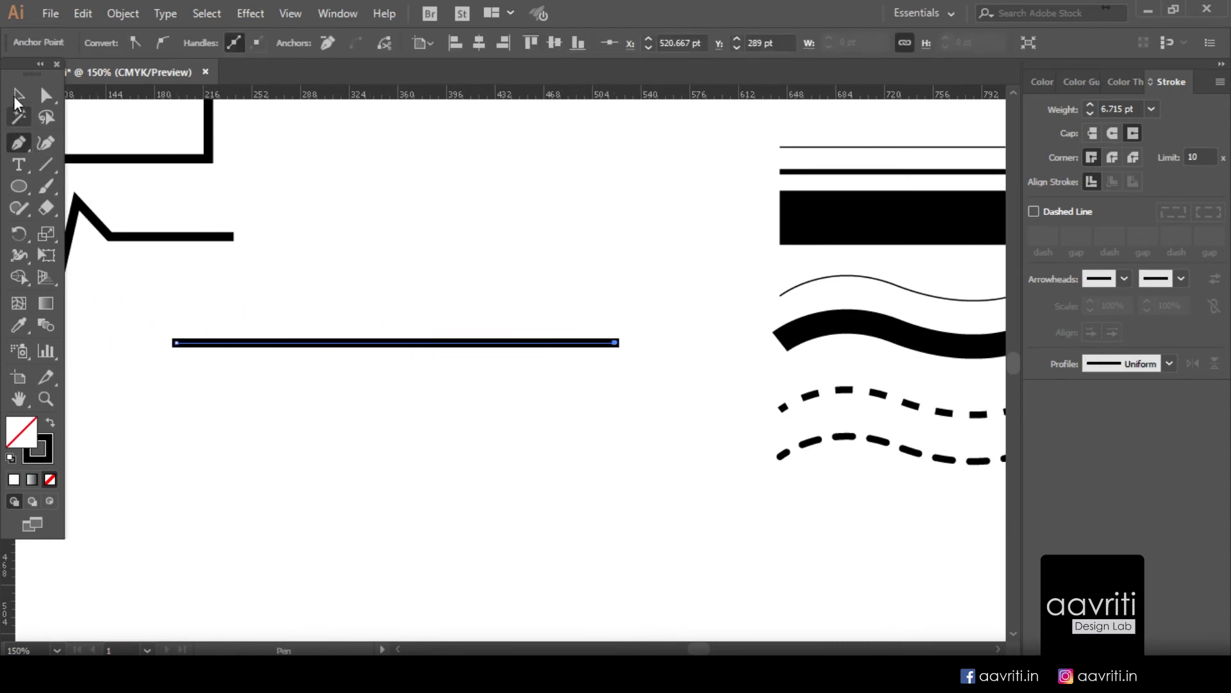
{"action": "left_click", "coordinate": [385, 354]}
Step: Make the new horizontal line's stroke dashed with a 12 pt dash and give it butt caps
{"action": "scroll", "coordinate": [517, 357], "scroll_direction": "down", "scroll_amount": 1}
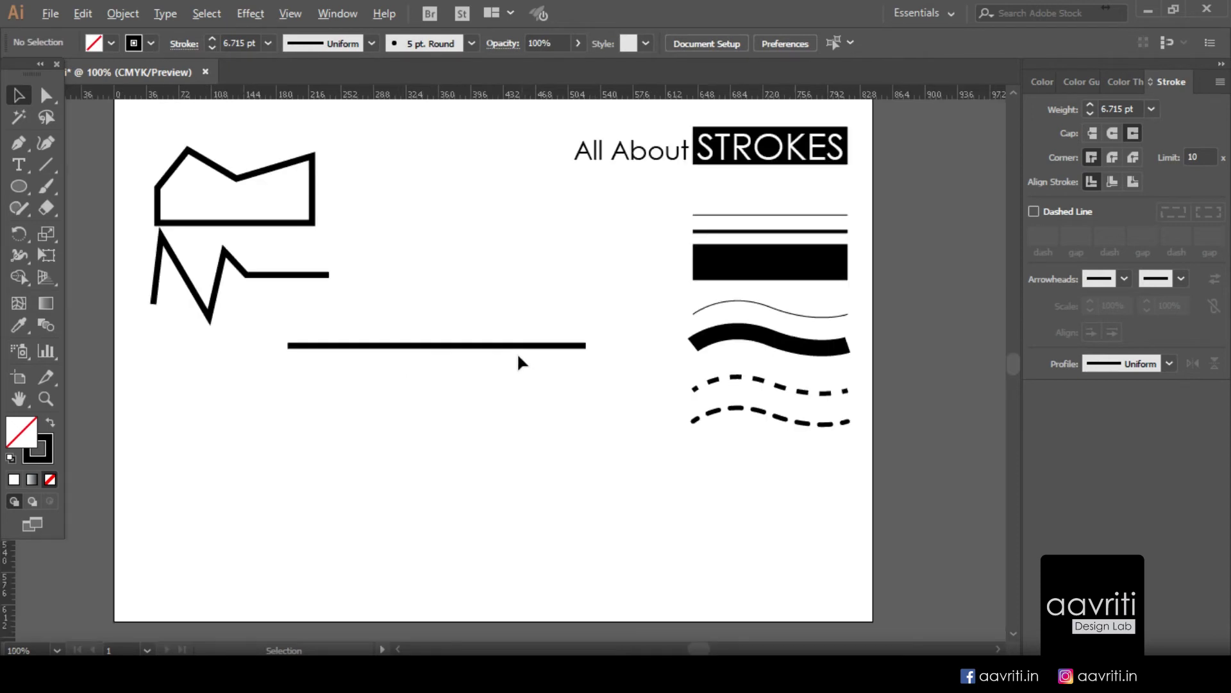
{"action": "scroll", "coordinate": [412, 355], "scroll_direction": "up", "scroll_amount": 1}
{"action": "left_click", "coordinate": [428, 345]}
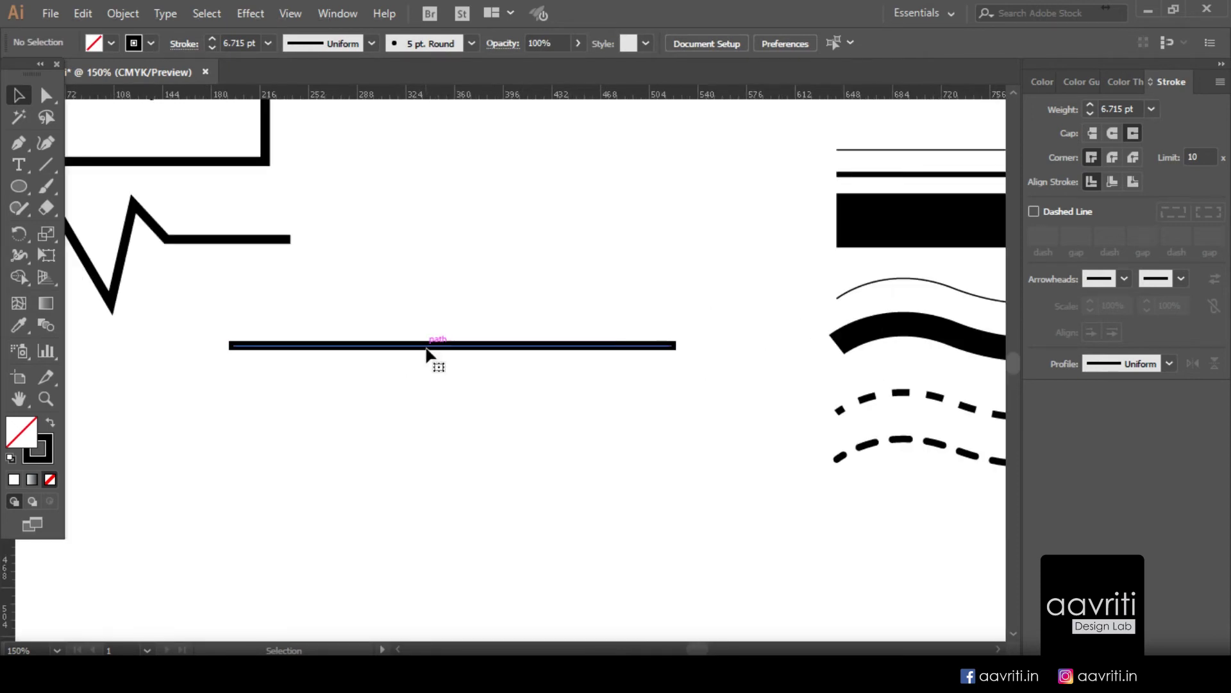
{"action": "left_click", "coordinate": [1034, 211]}
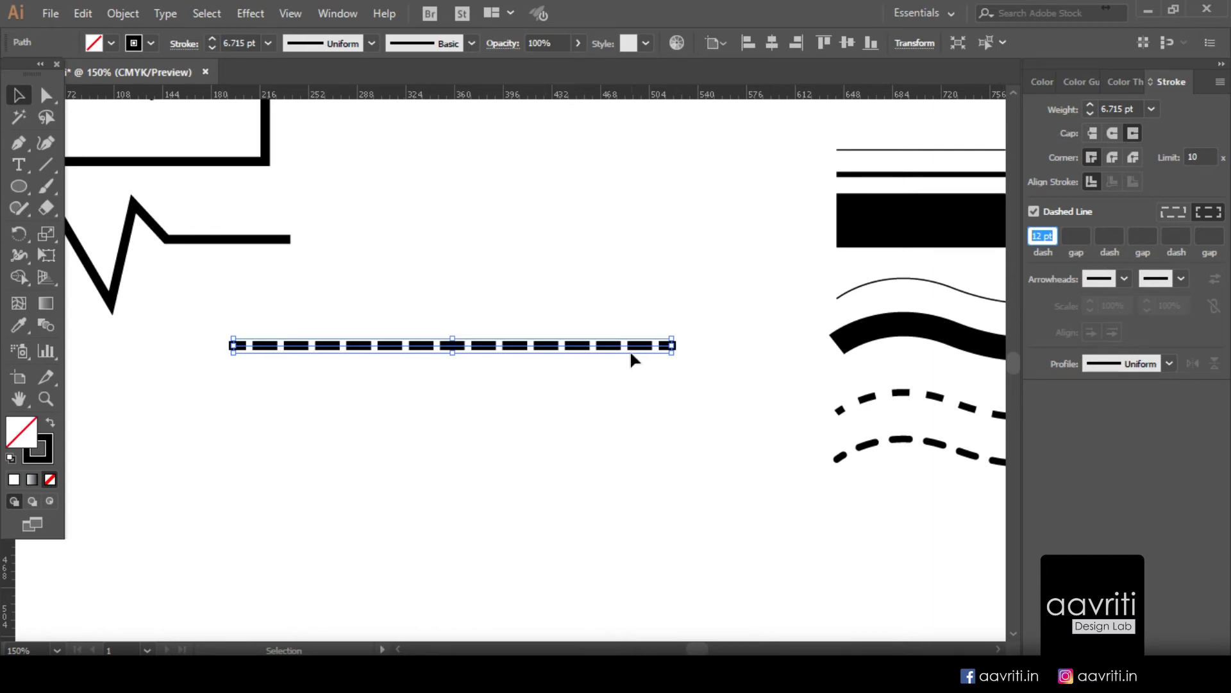
{"action": "scroll", "coordinate": [552, 352], "scroll_direction": "up", "scroll_amount": 2}
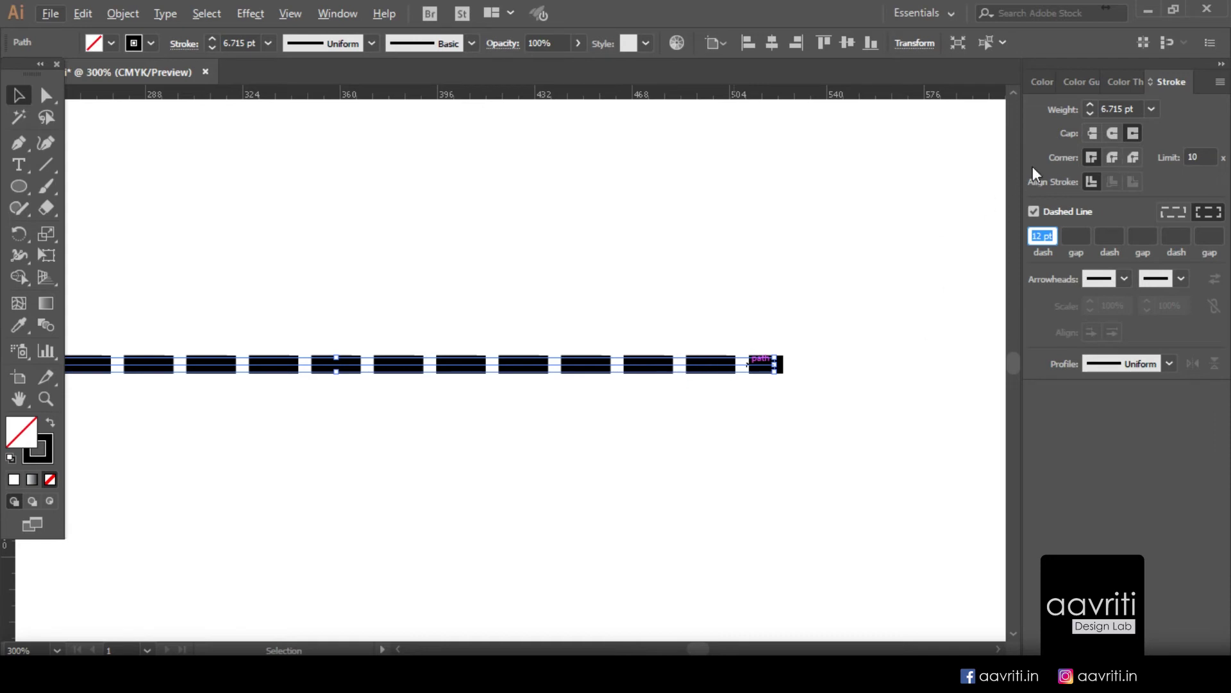
{"action": "left_click", "coordinate": [1093, 134]}
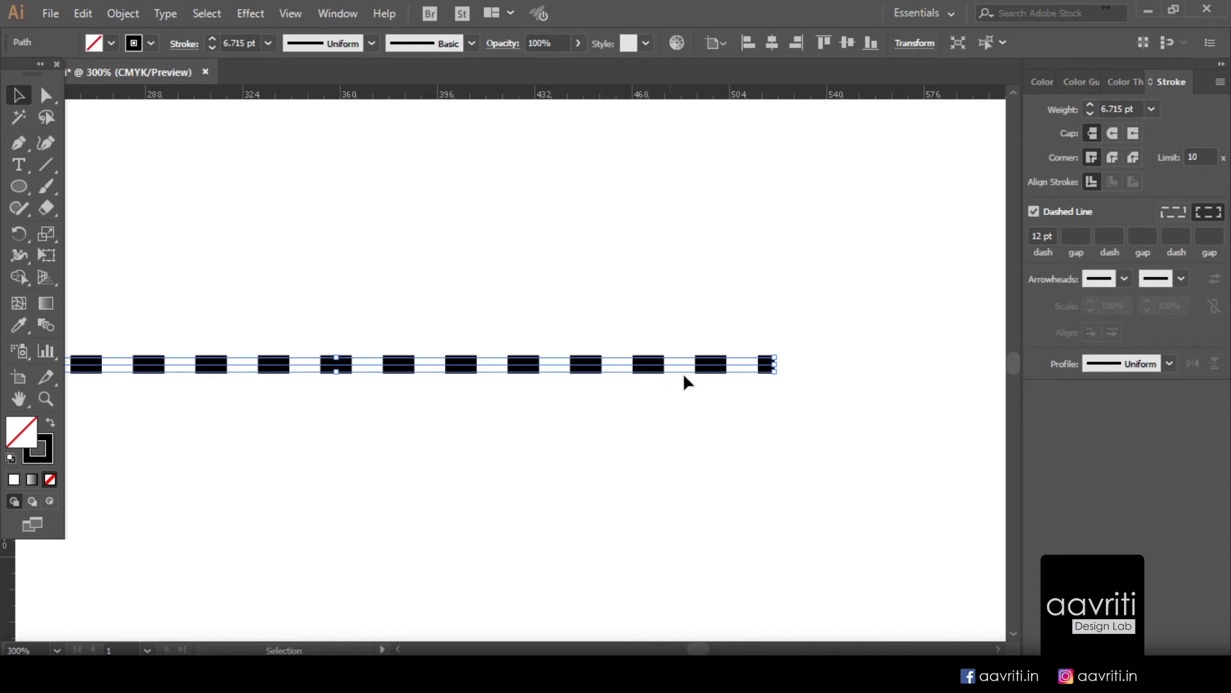
Step: Set the first gap of the horizontal line's dash pattern to 6 pt
{"action": "left_click", "coordinate": [1043, 236]}
{"action": "left_click", "coordinate": [1082, 238]}
{"action": "type", "text": "6"}
{"action": "key", "text": "Return"}
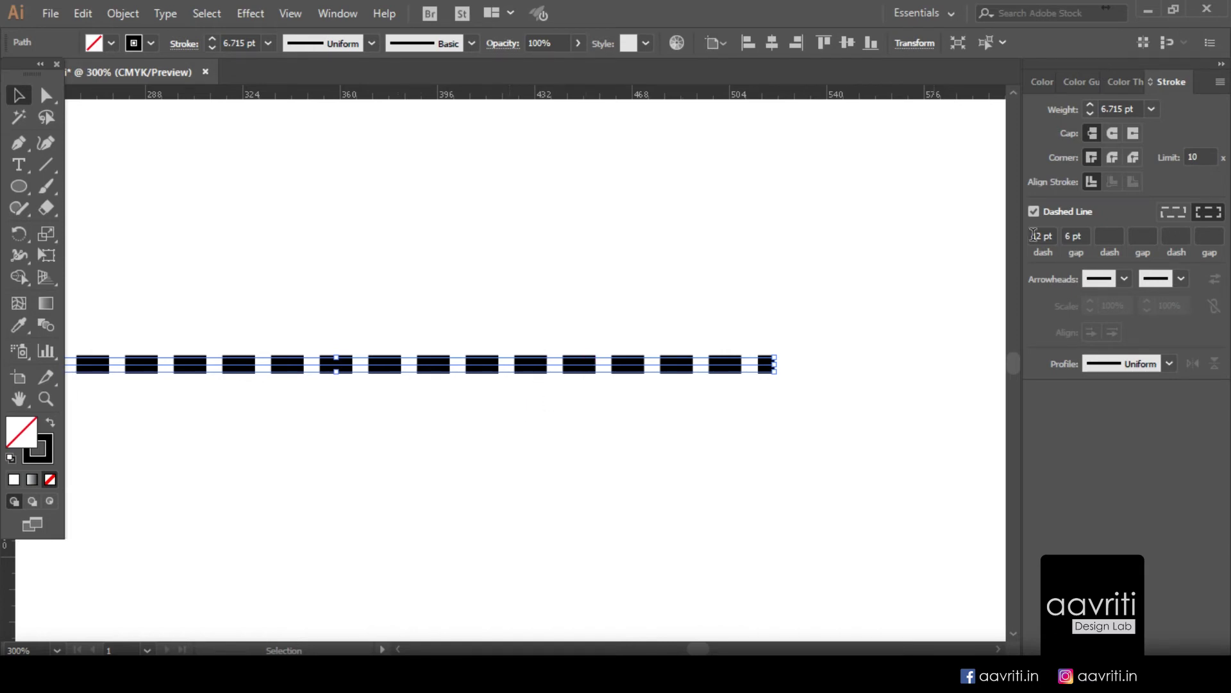
Step: Add a second dash of 8 pt and a second gap of 4 pt to the horizontal line's dash pattern
{"action": "left_click", "coordinate": [679, 649]}
{"action": "left_click_drag", "start_coordinate": [690, 649], "coordinate": [694, 650]}
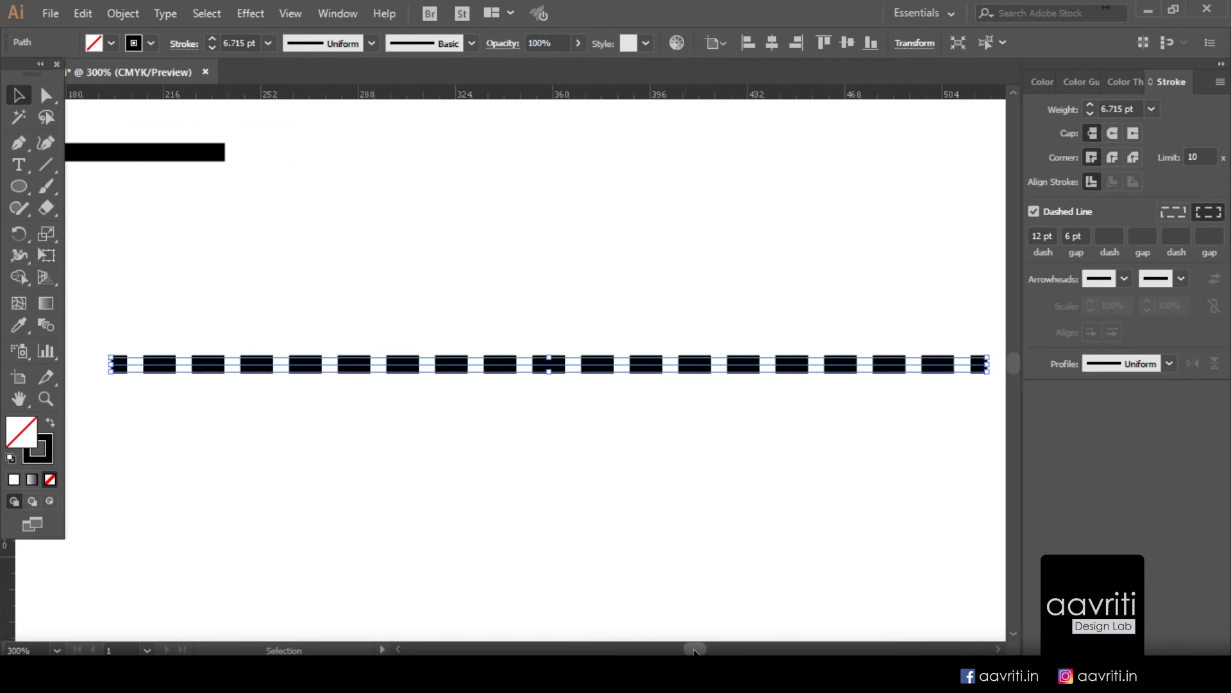
{"action": "left_click", "coordinate": [1112, 236]}
{"action": "left_click", "coordinate": [1085, 237]}
{"action": "left_click", "coordinate": [1054, 237]}
{"action": "key", "text": "Tab"}
{"action": "key", "text": "Tab"}
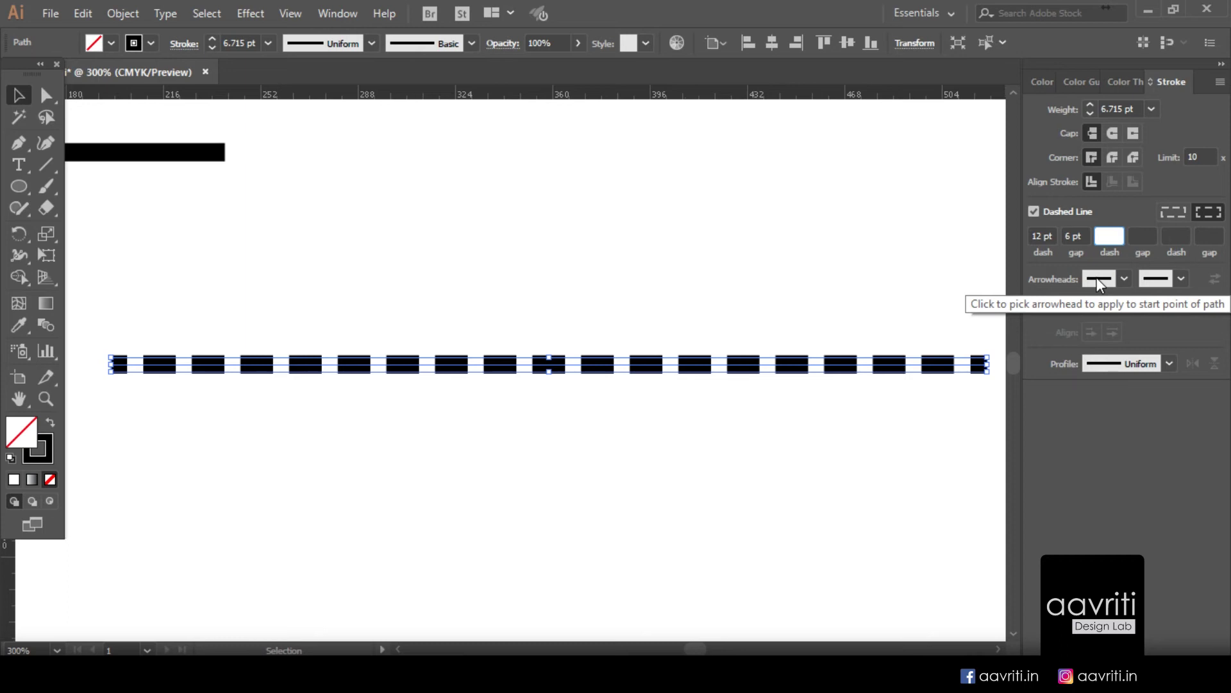
{"action": "type", "text": "8"}
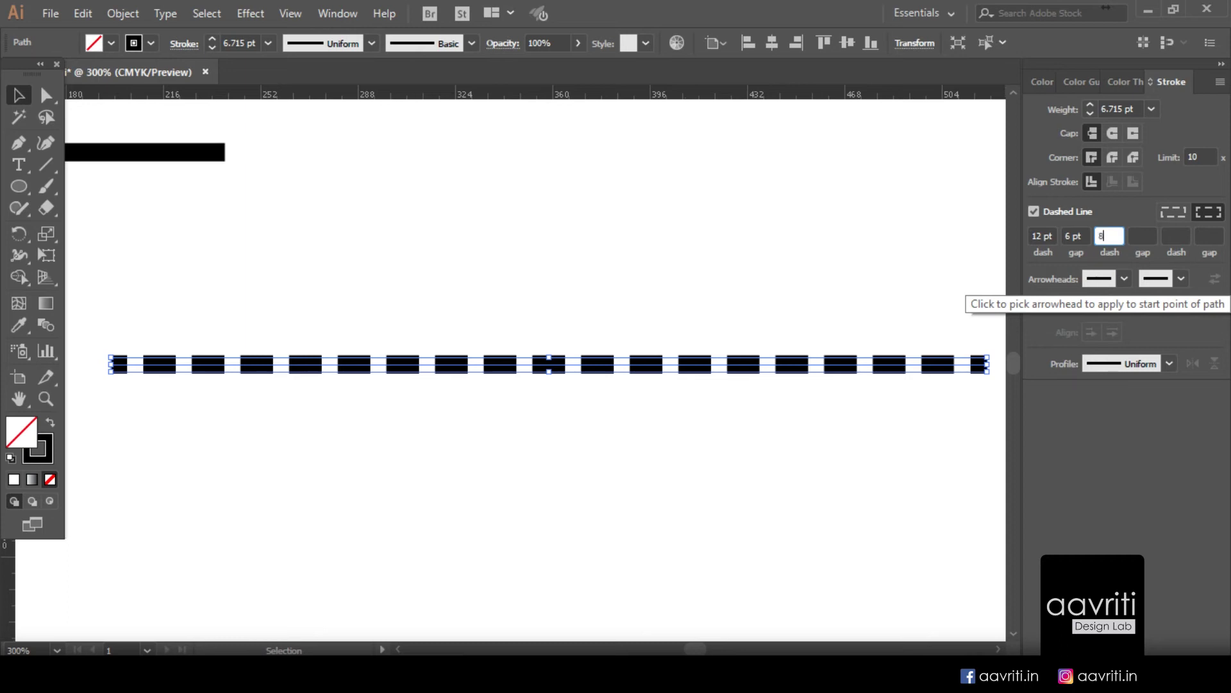
{"action": "left_click", "coordinate": [1144, 239]}
{"action": "type", "text": "4"}
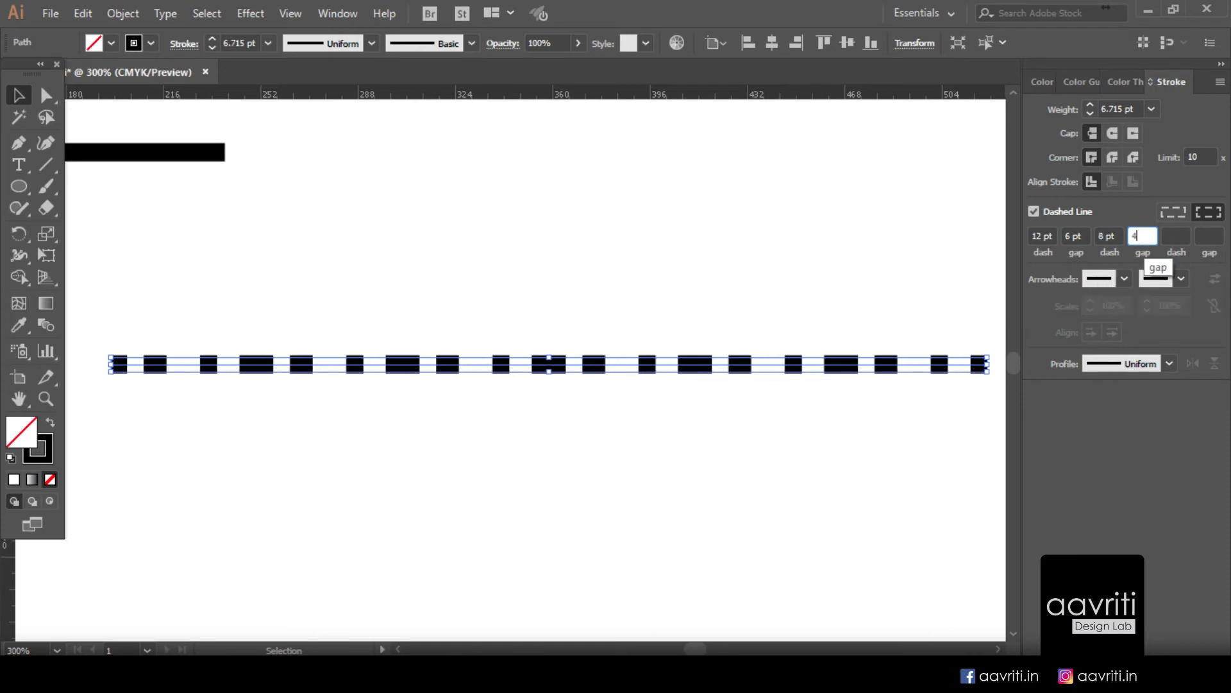
{"action": "key", "text": "Tab"}
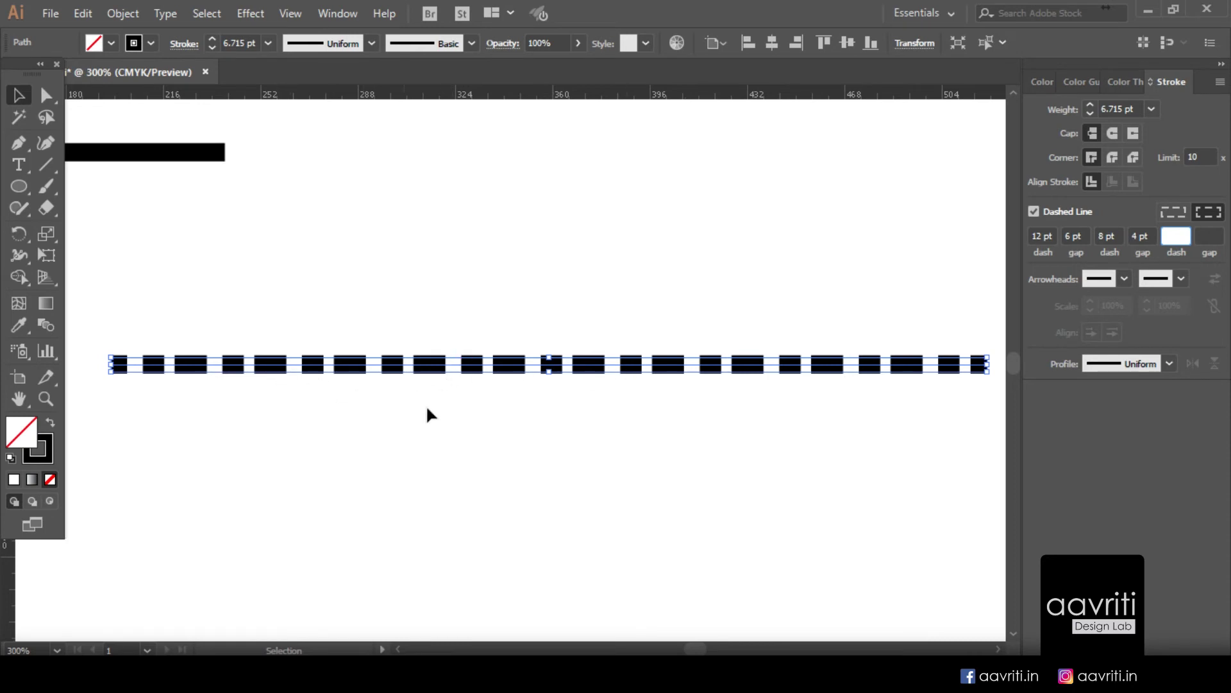
Step: Add a third dash of 6 pt and a third gap of 3 pt to the line's pattern, and deselect the line
{"action": "left_click_drag", "start_coordinate": [704, 648], "coordinate": [700, 649]}
{"action": "key", "text": "space"}
{"action": "left_click_drag", "start_coordinate": [737, 456], "coordinate": [660, 462]}
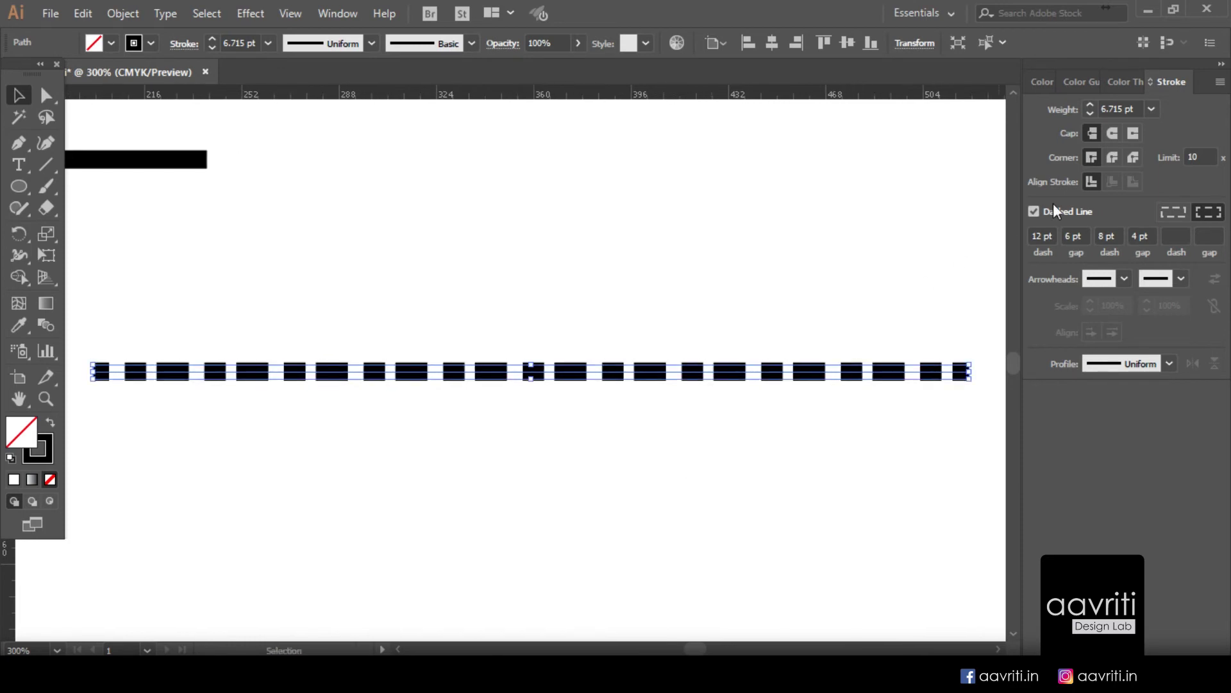
{"action": "left_click", "coordinate": [1168, 239]}
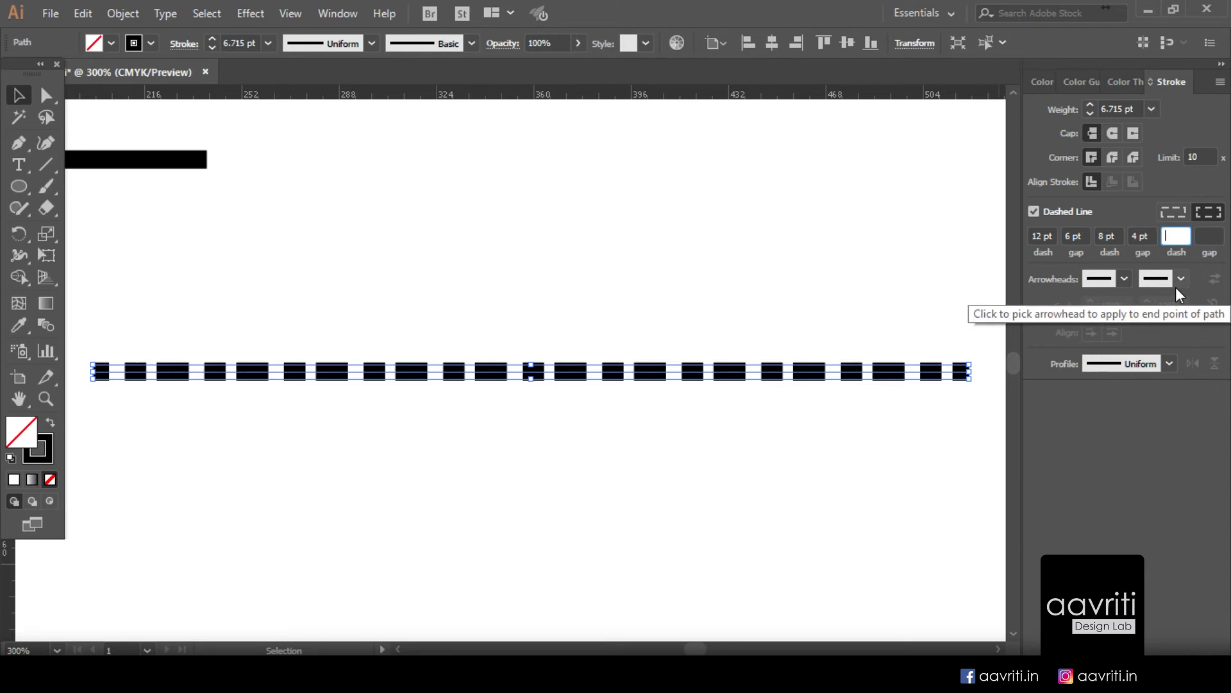
{"action": "type", "text": "6"}
{"action": "key", "text": "Tab"}
{"action": "type", "text": "3"}
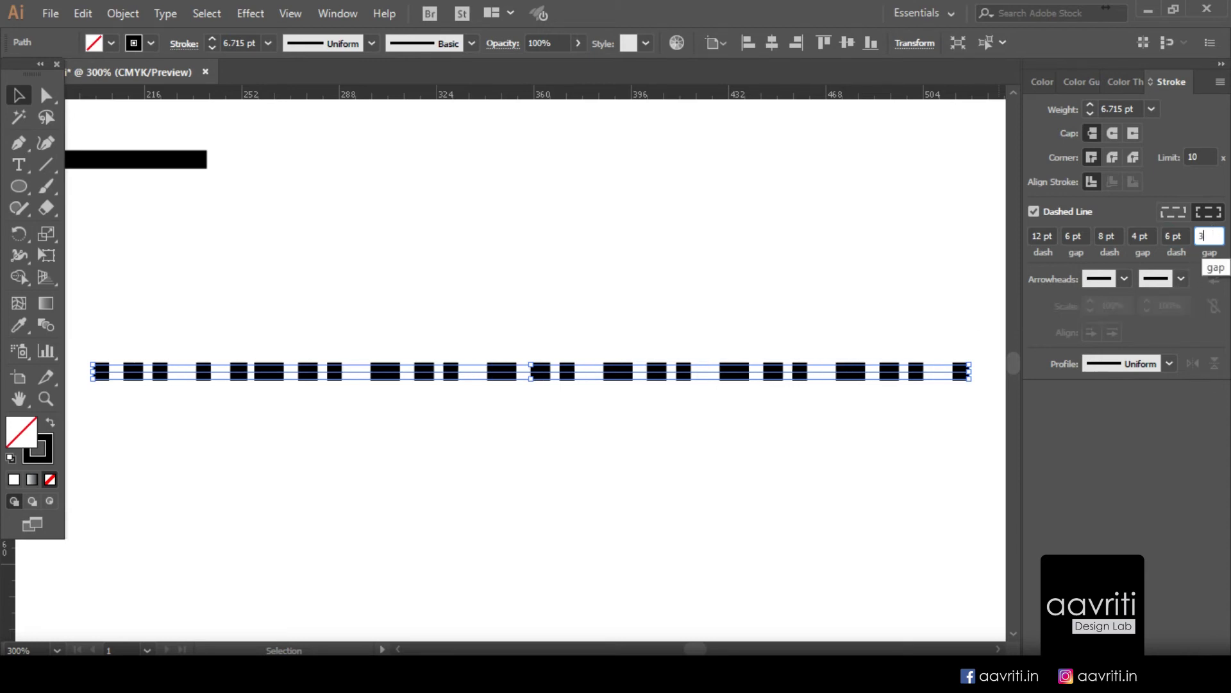
{"action": "key", "text": "Return"}
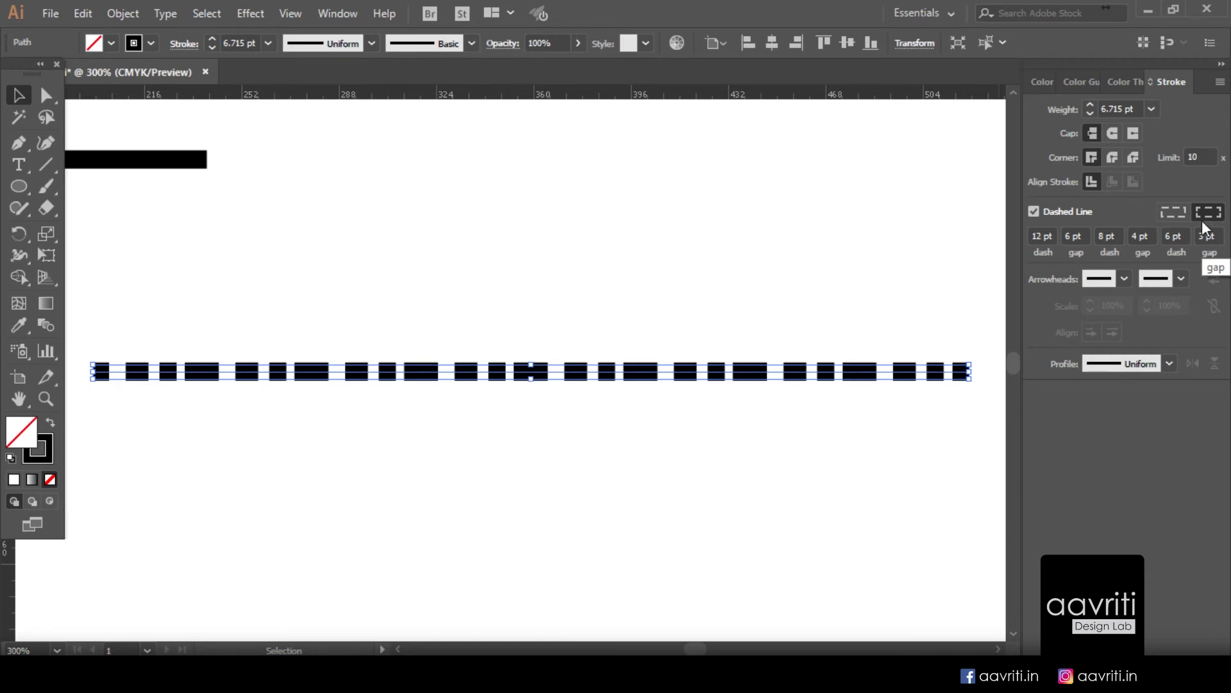
{"action": "left_click", "coordinate": [652, 495]}
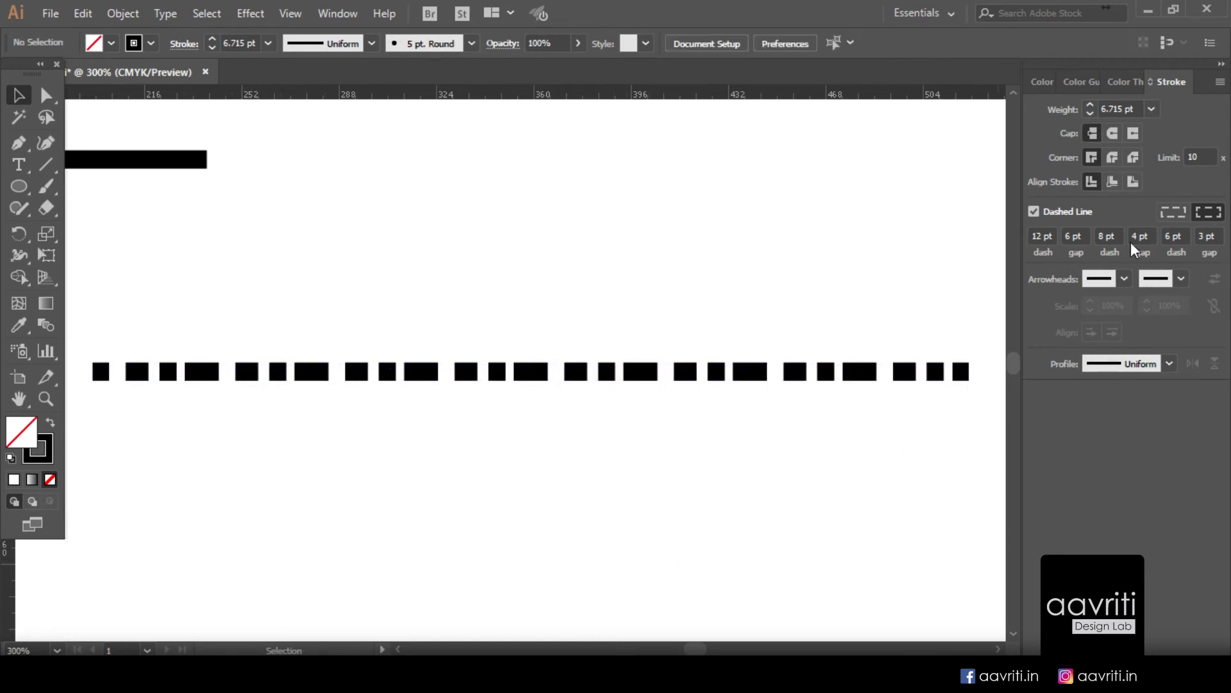
Step: Draw an irregular closed seven-cornered shape with straight edges below the dashed line using the Pen tool, and deselect it
{"action": "scroll", "coordinate": [729, 363], "scroll_direction": "down", "scroll_amount": 3}
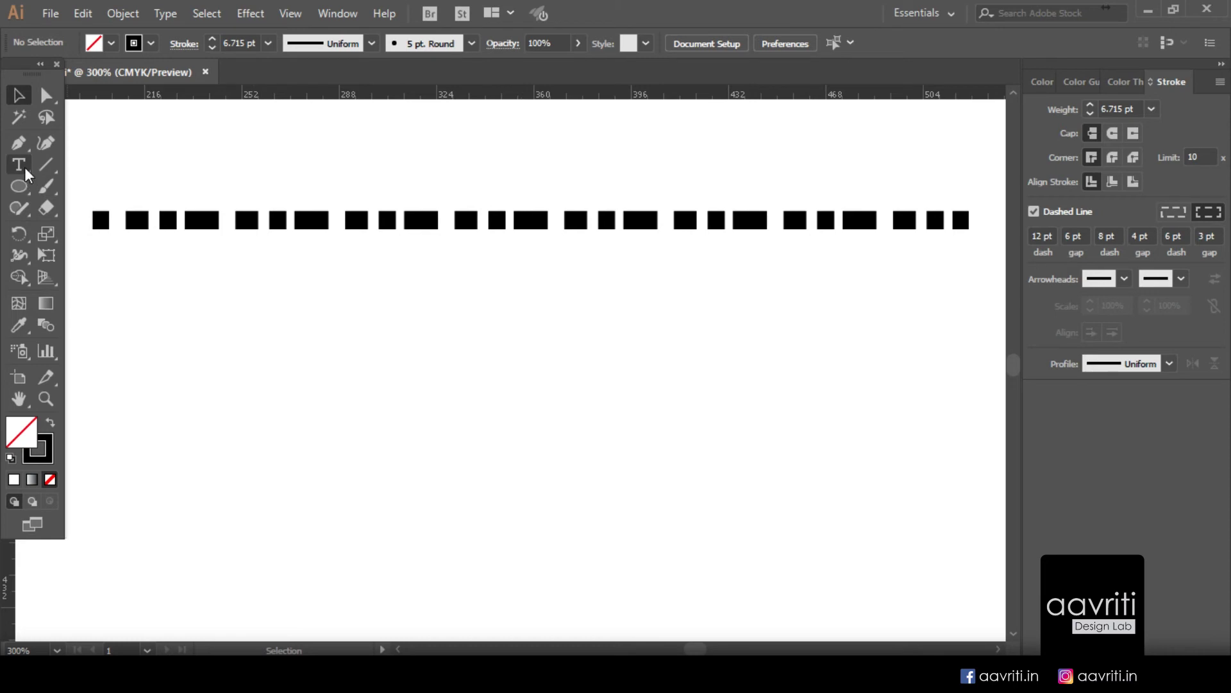
{"action": "left_click", "coordinate": [18, 143]}
{"action": "left_click", "coordinate": [147, 471]}
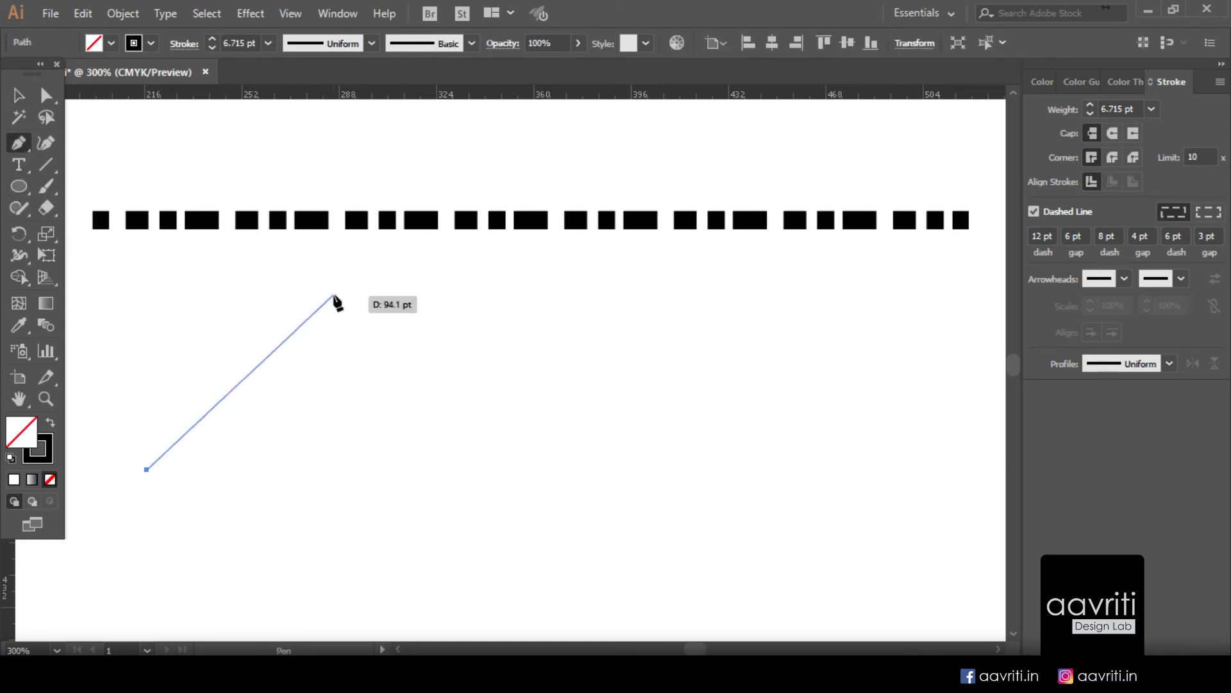
{"action": "left_click", "coordinate": [337, 293]}
{"action": "left_click", "coordinate": [716, 298]}
{"action": "left_click", "coordinate": [789, 509]}
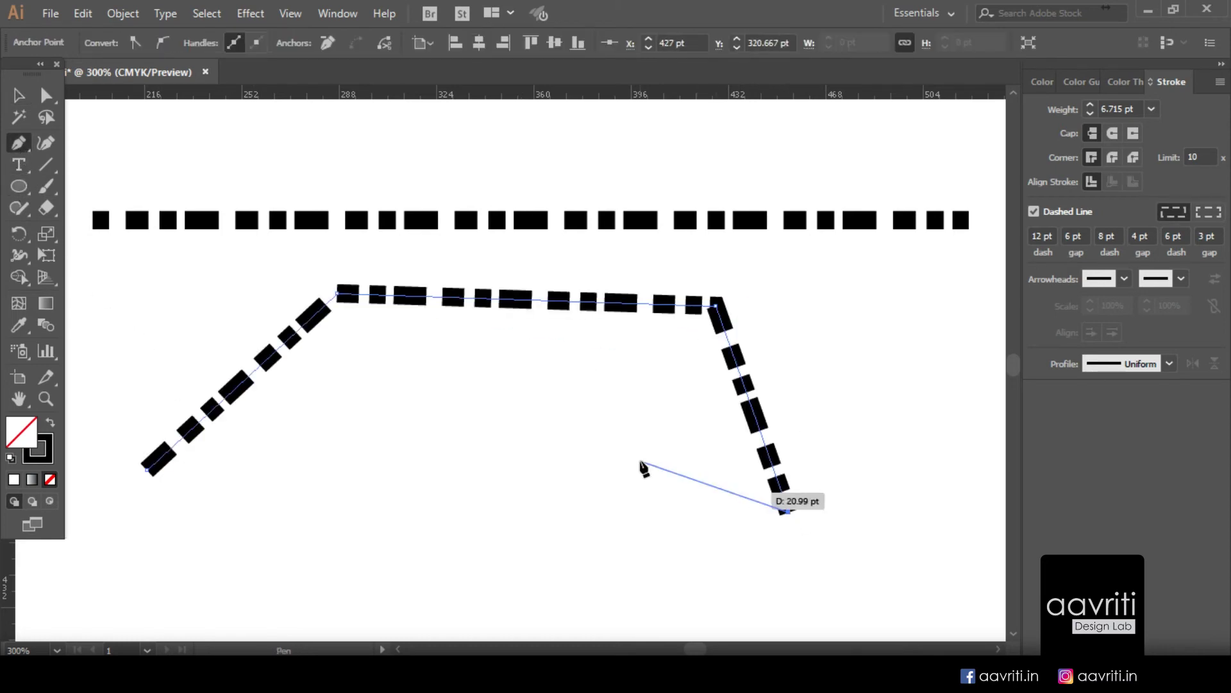
{"action": "left_click", "coordinate": [480, 406]}
{"action": "left_click", "coordinate": [274, 550]}
{"action": "left_click", "coordinate": [223, 487]}
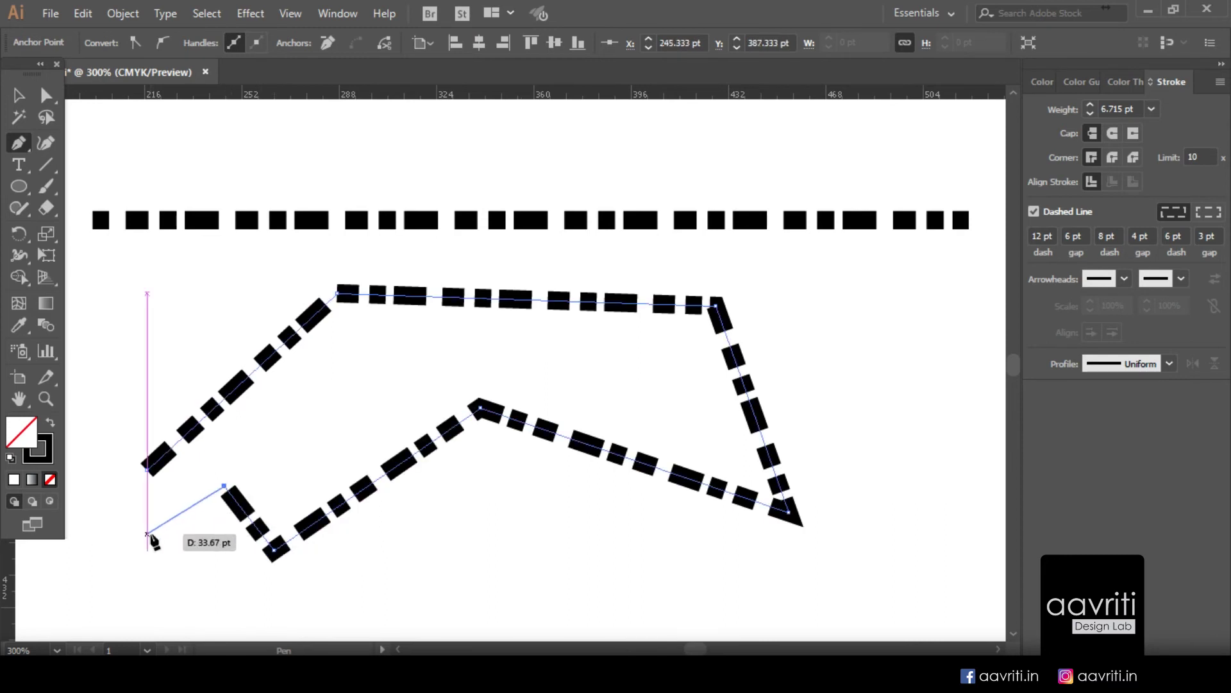
{"action": "left_click", "coordinate": [147, 471]}
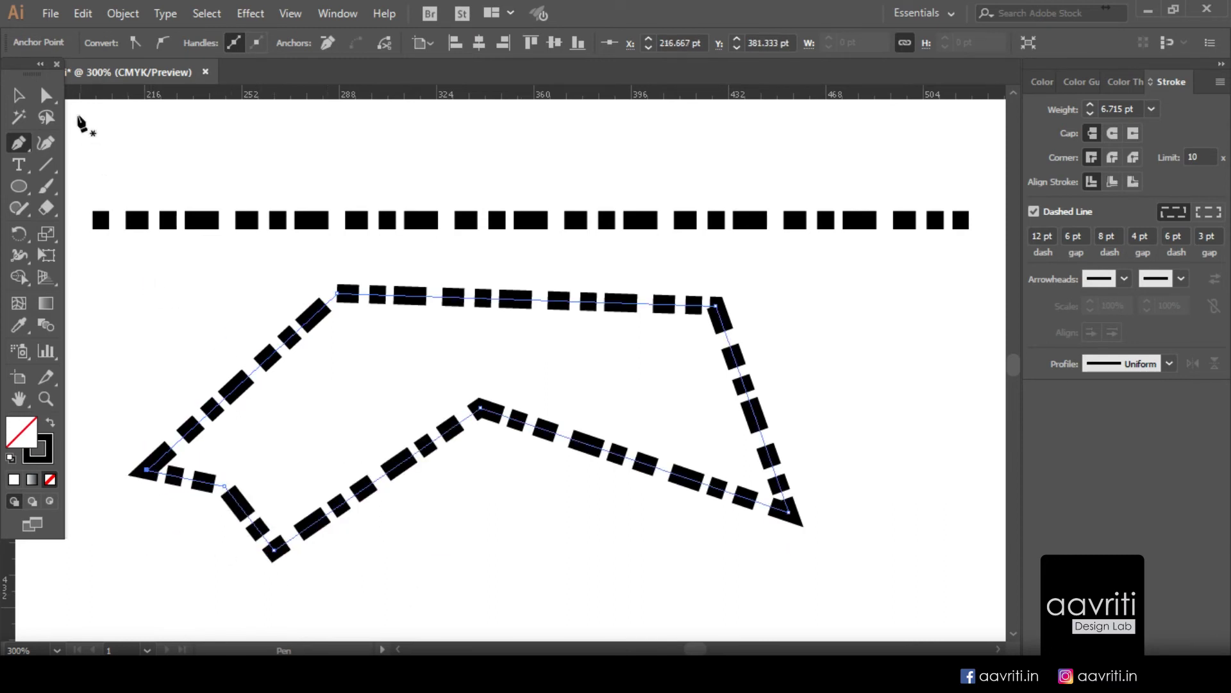
{"action": "left_click", "coordinate": [18, 95]}
{"action": "left_click", "coordinate": [188, 363]}
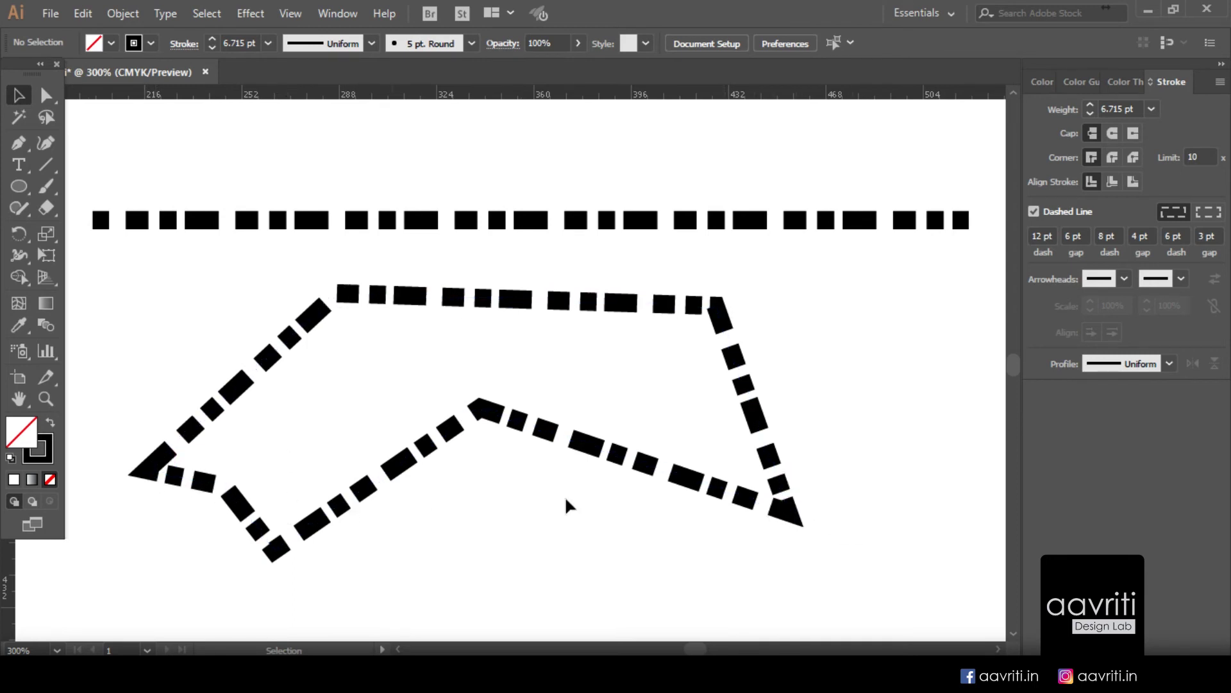
Step: Align the seven-cornered shape's dashes to its corners and path ends, adjusting their lengths to fit, and deselect the shape
{"action": "left_click_drag", "start_coordinate": [761, 540], "coordinate": [659, 428]}
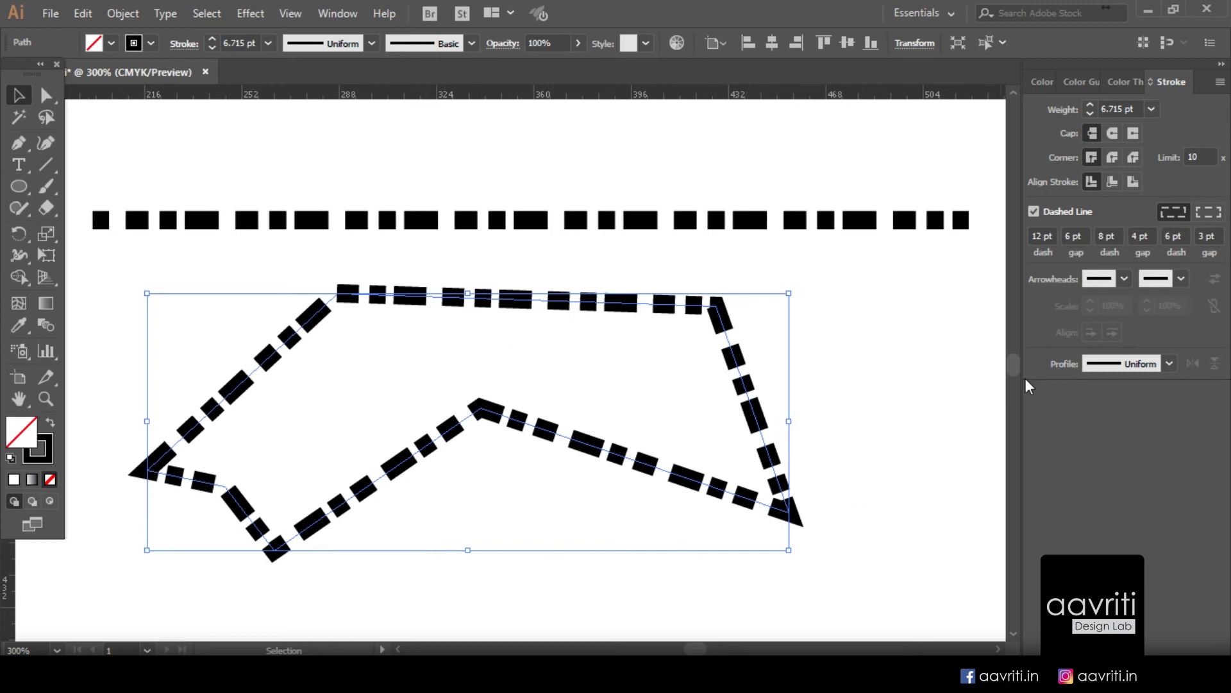
{"action": "left_click", "coordinate": [1206, 215]}
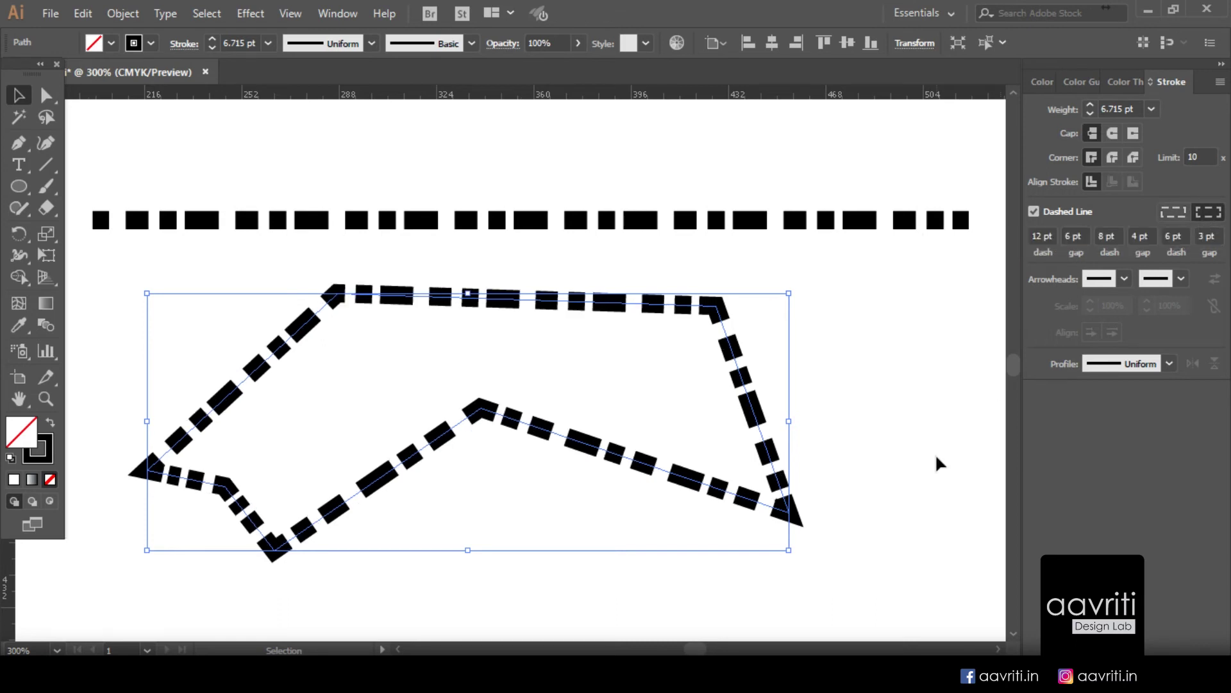
{"action": "left_click", "coordinate": [905, 462]}
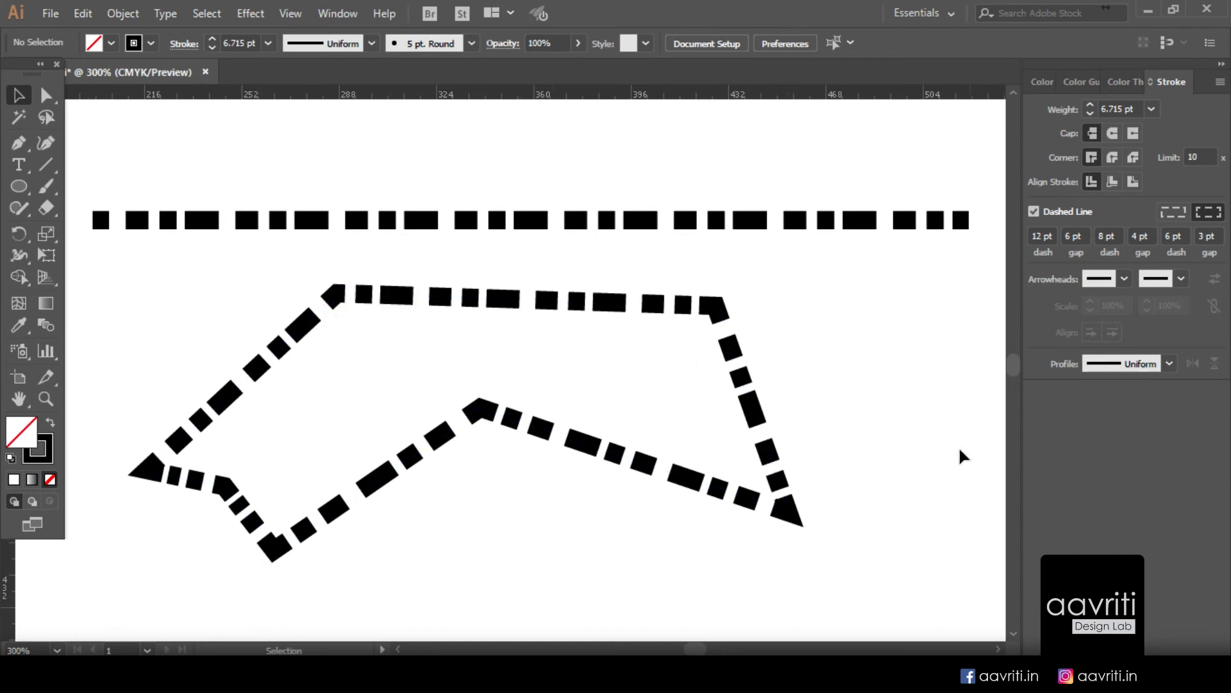
Step: Switch the seven-cornered shape between exact and corner-aligned dashes for comparison, and leave it on exact dash and gap lengths
{"action": "left_click_drag", "start_coordinate": [907, 426], "coordinate": [569, 495]}
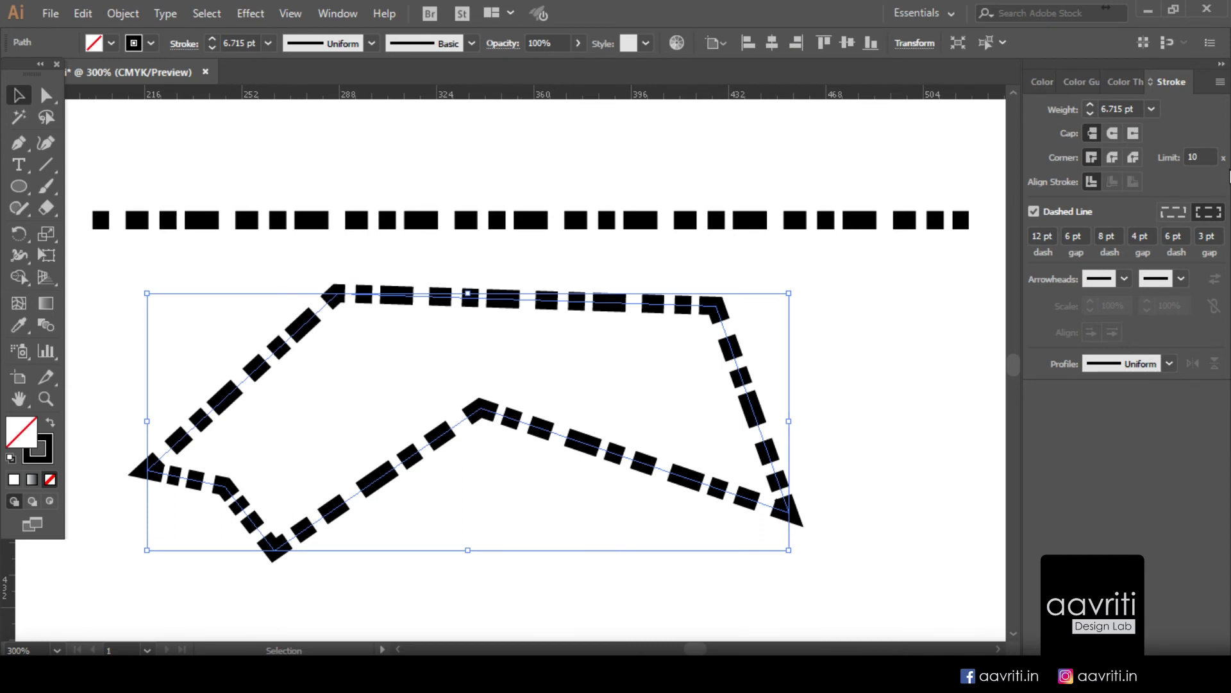
{"action": "left_click", "coordinate": [1174, 217]}
{"action": "left_click", "coordinate": [1218, 218]}
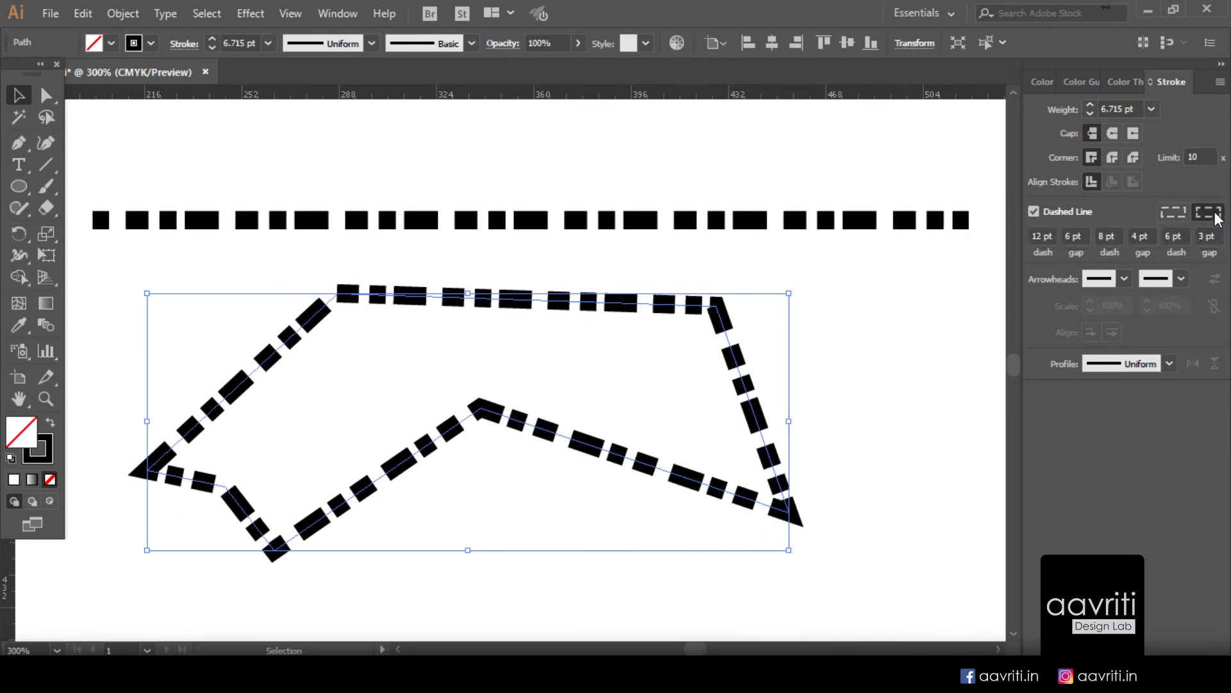
{"action": "left_click", "coordinate": [1184, 221]}
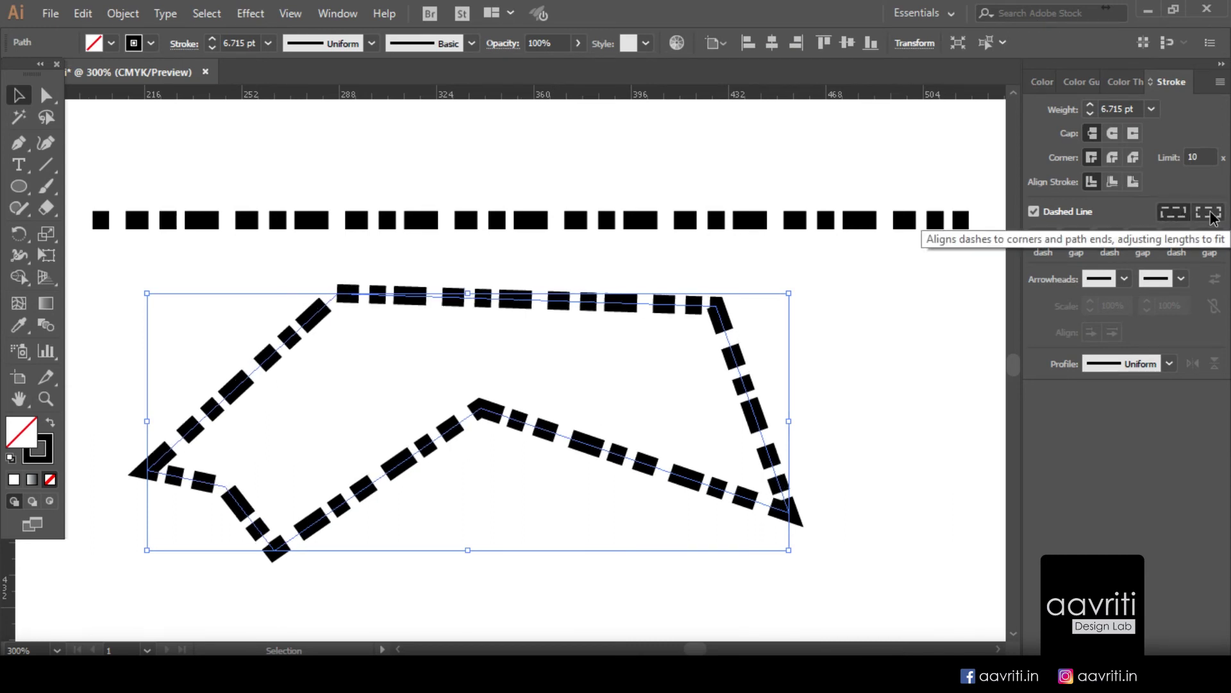
Step: Switch the seven-cornered shape's dashes to align with its corners and path ends, adjusting their lengths to fit
{"action": "left_click", "coordinate": [1209, 217]}
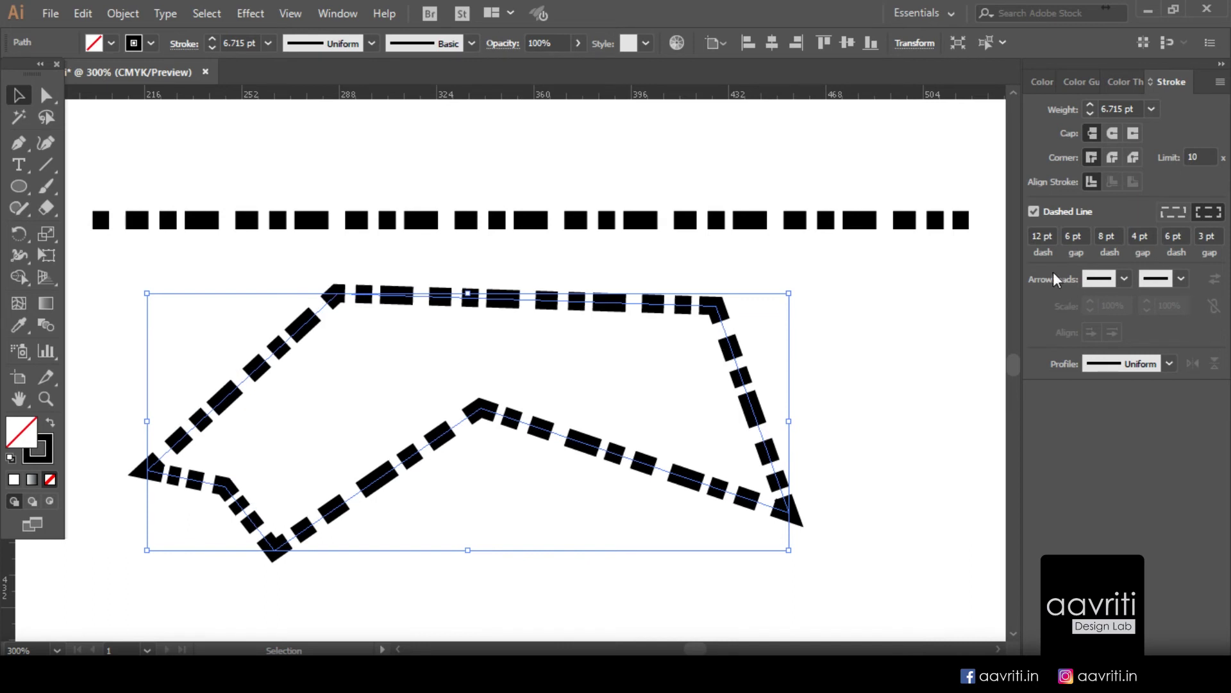
{"action": "left_click", "coordinate": [1180, 217]}
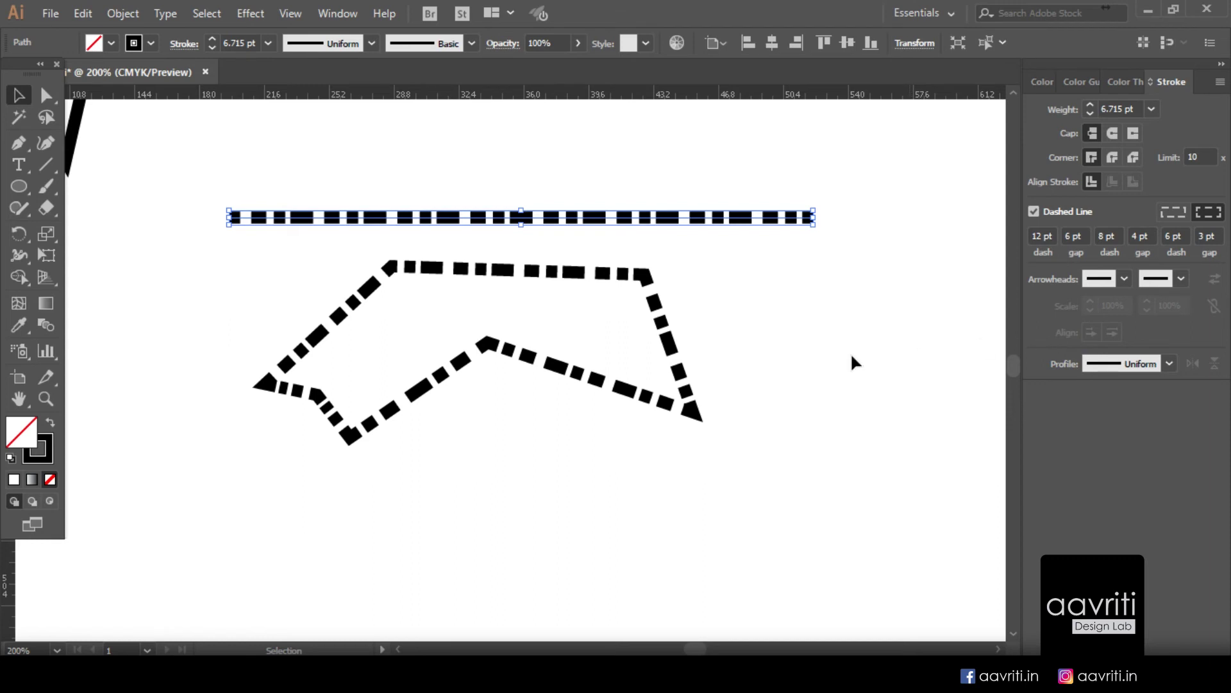
Step: Turn off the dash pattern on the horizontal line and move the line up, away from the seven-cornered shape
{"action": "scroll", "coordinate": [795, 369], "scroll_direction": "up", "scroll_amount": 3}
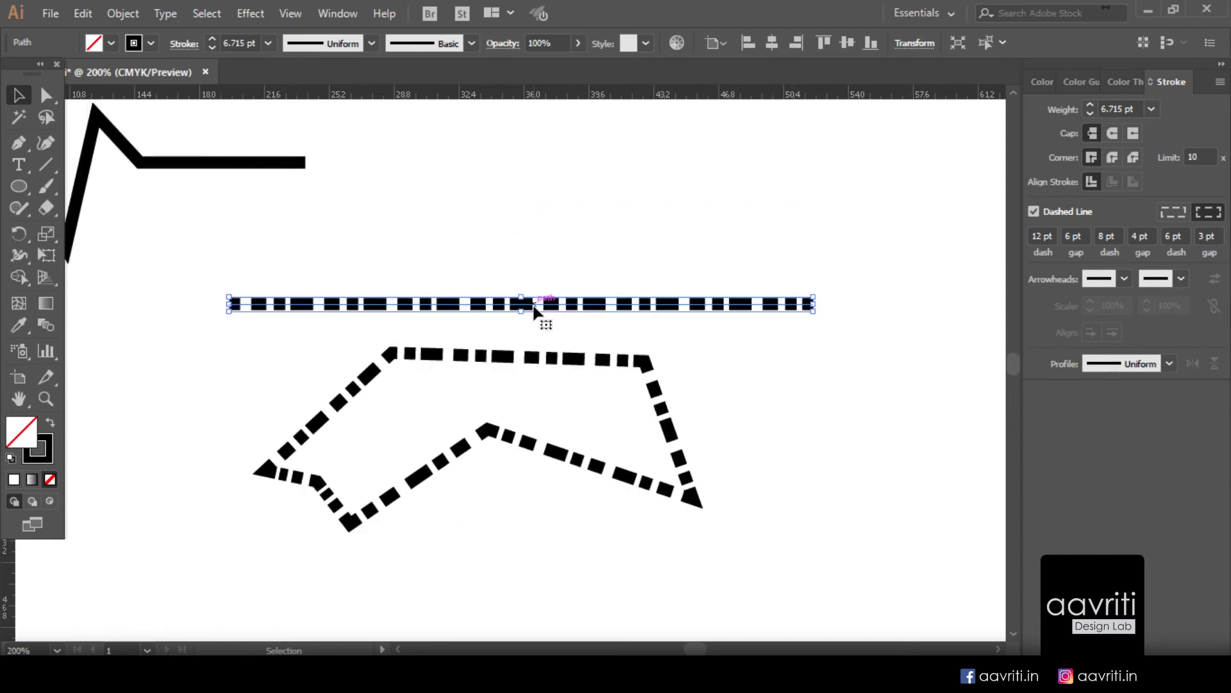
{"action": "left_click", "coordinate": [1034, 211]}
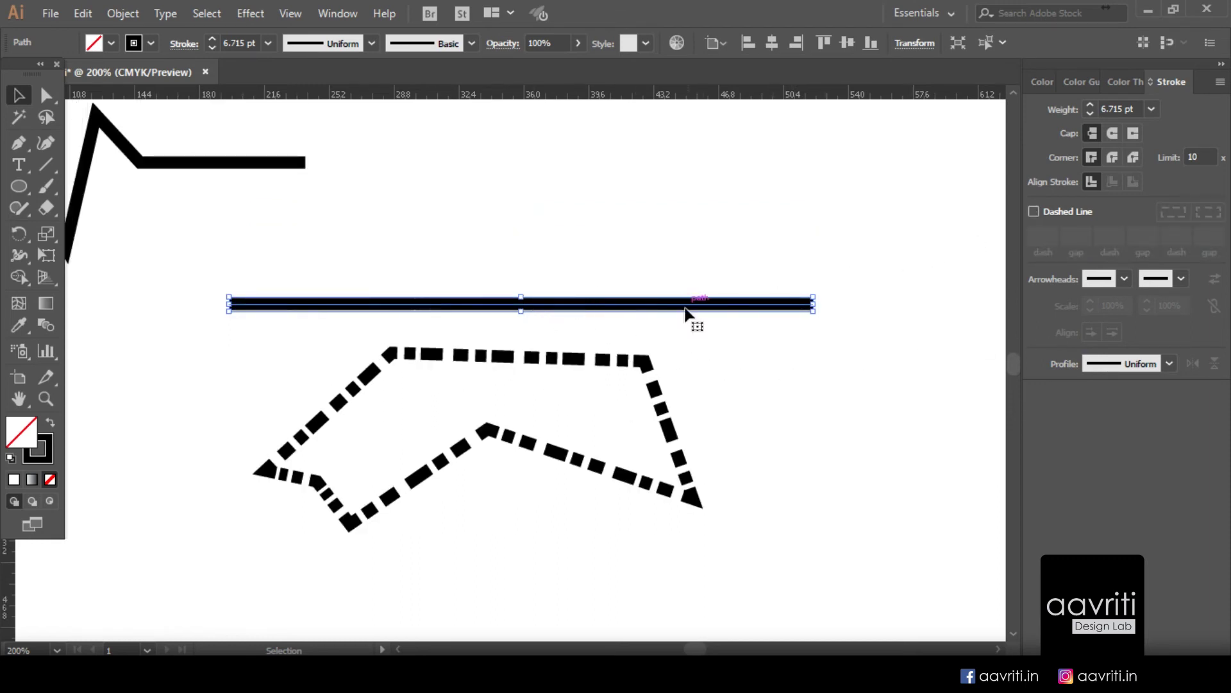
{"action": "mouse_move", "coordinate": [677, 311]}
{"action": "left_mouse_down"}
{"action": "mouse_move", "coordinate": [673, 266]}
{"action": "mouse_move", "coordinate": [692, 269]}
{"action": "left_mouse_up"}
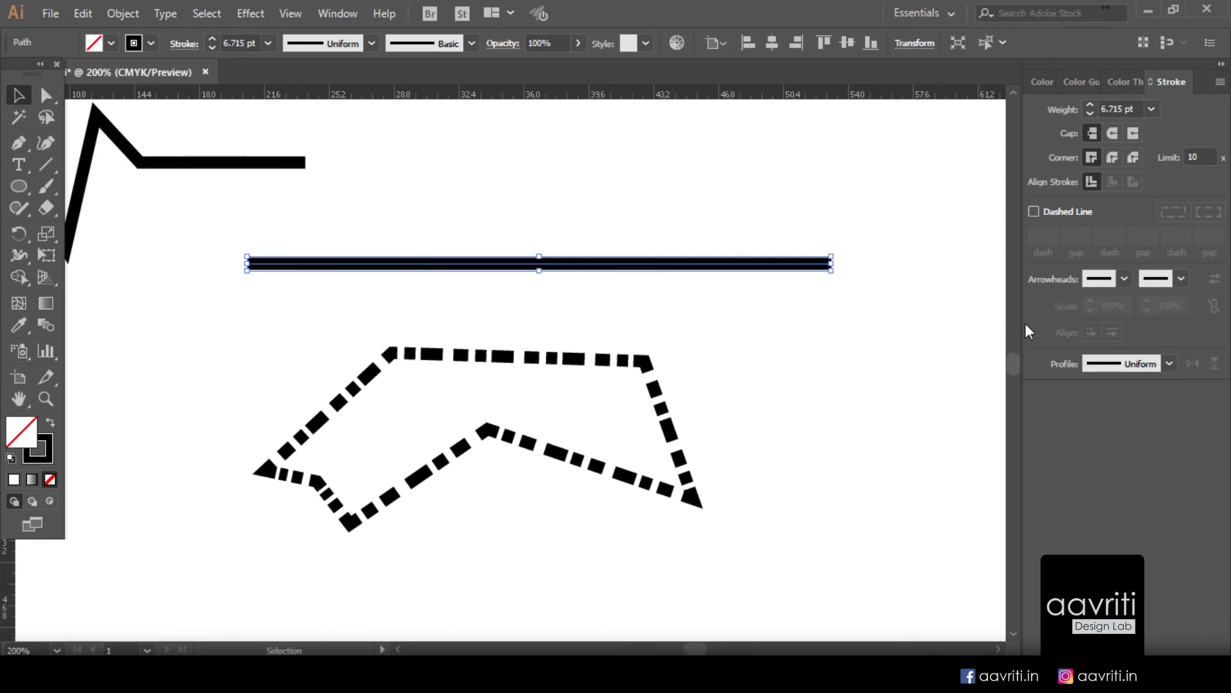
Step: Add an Arrow 1 arrowhead at the line's start, and try Arrow 1 at its end before settling on Arrow 6
{"action": "left_click", "coordinate": [1124, 283]}
{"action": "left_click", "coordinate": [1133, 314]}
{"action": "left_click", "coordinate": [1181, 280]}
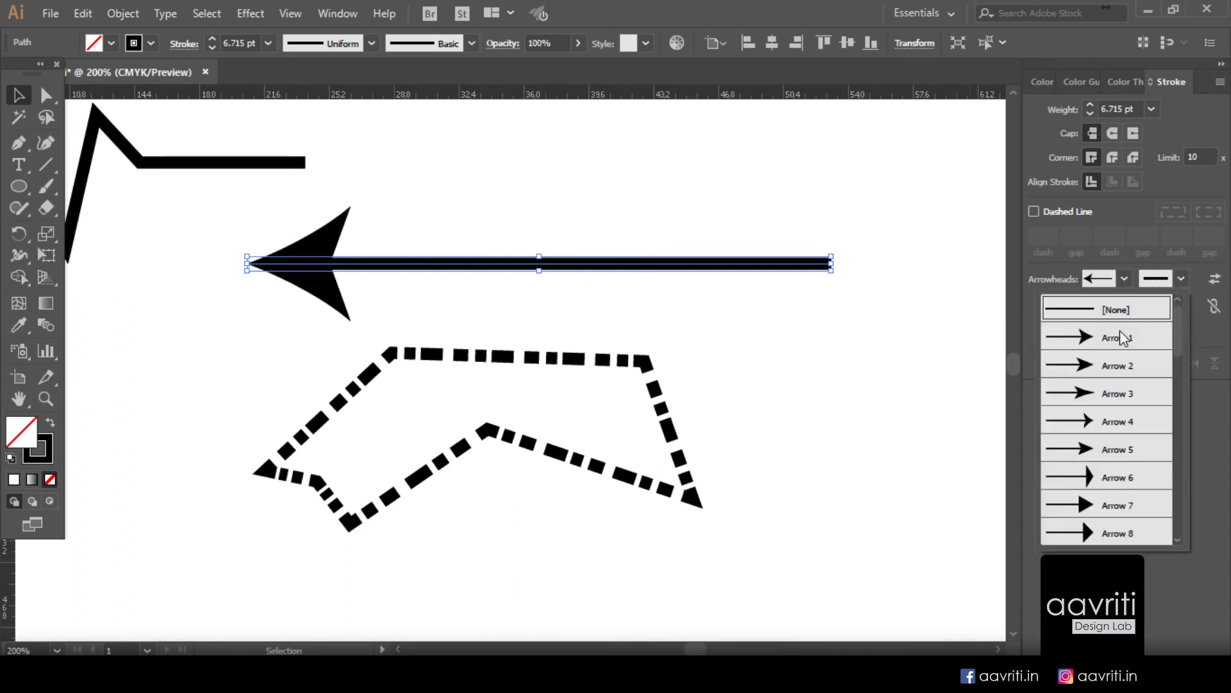
{"action": "left_click", "coordinate": [1116, 333]}
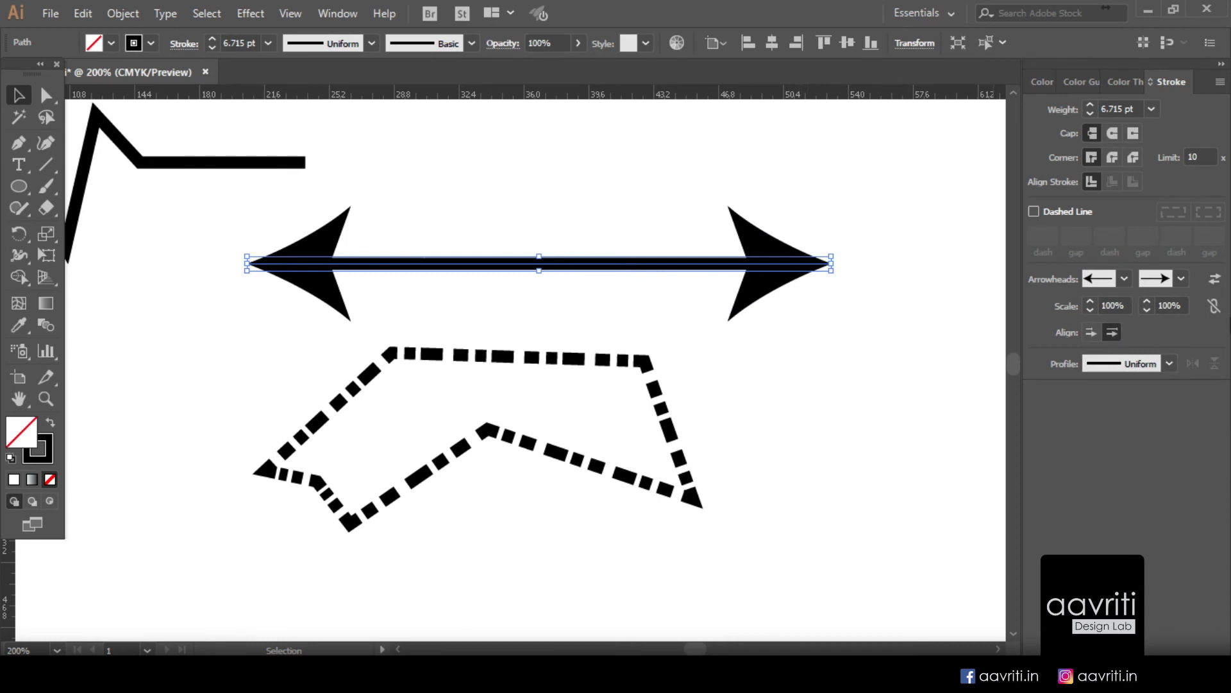
{"action": "left_click", "coordinate": [1181, 279]}
{"action": "left_click", "coordinate": [1093, 464]}
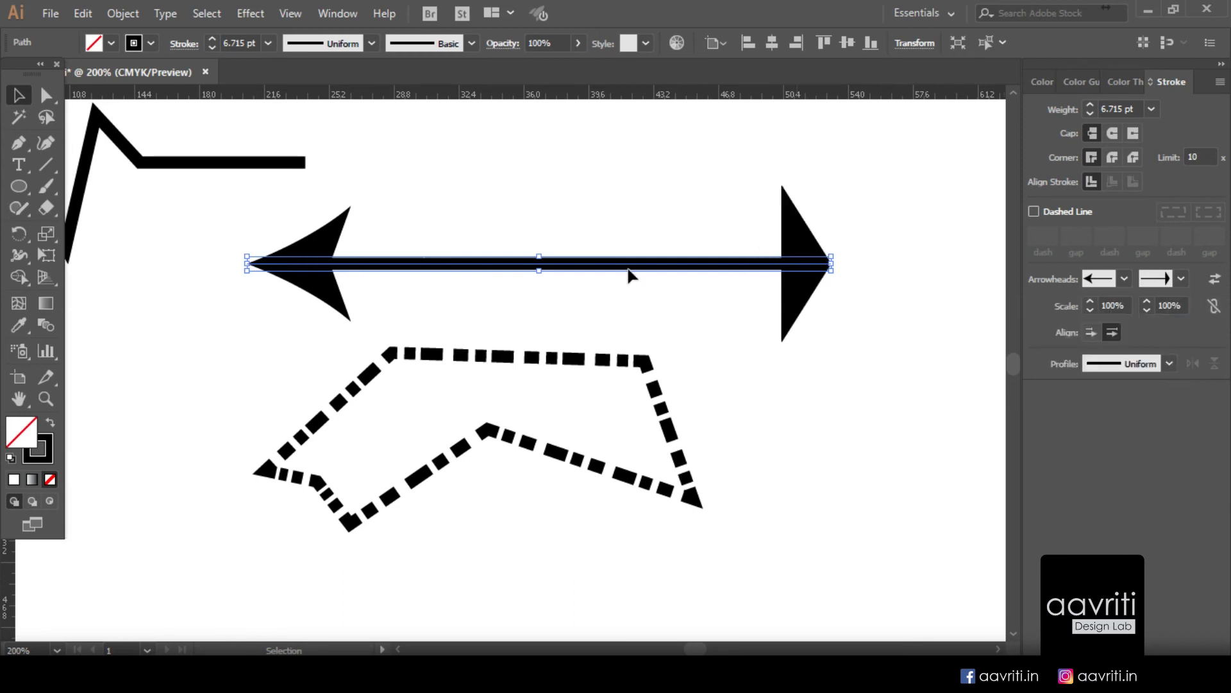
Step: Swap the line's start and end arrowheads back and forth, finishing with Arrow 1 at the start and Arrow 6 at the end
{"action": "left_click", "coordinate": [1216, 281]}
{"action": "left_click", "coordinate": [1216, 280]}
{"action": "left_click", "coordinate": [1217, 283]}
{"action": "left_click", "coordinate": [1217, 282]}
Step: Scale the line's start arrowhead to 50% and its end arrowhead to 200%
{"action": "left_click", "coordinate": [1124, 305]}
{"action": "type", "text": "50"}
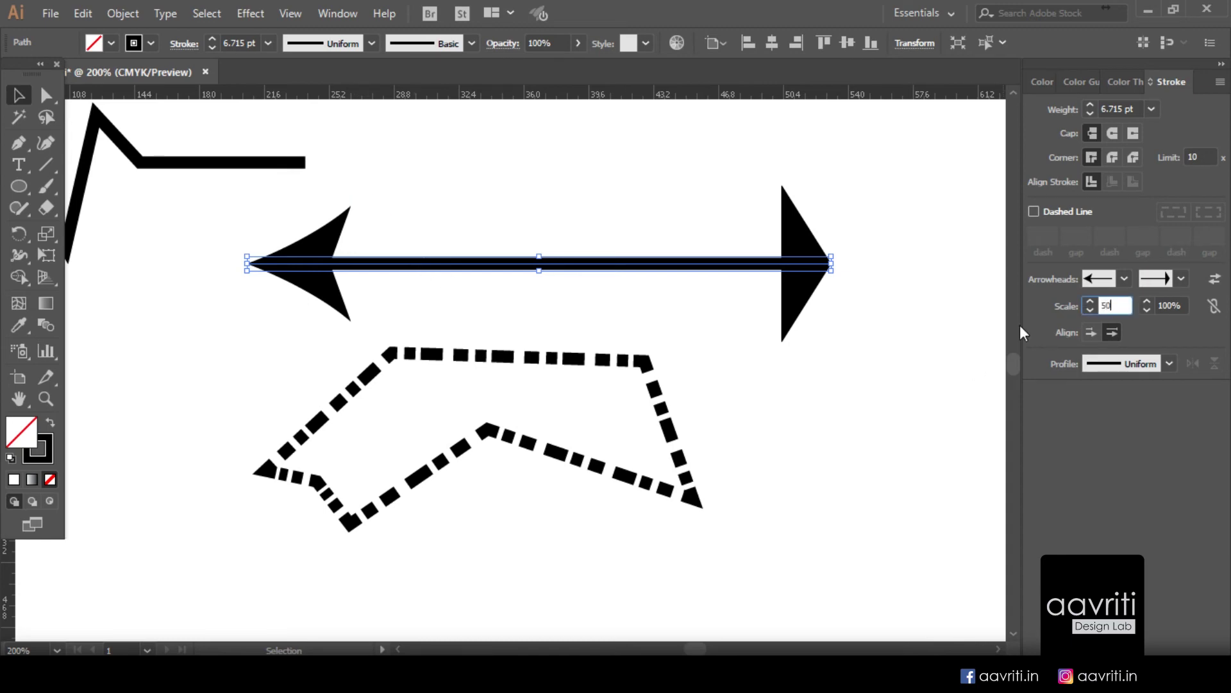
{"action": "key", "text": "Return"}
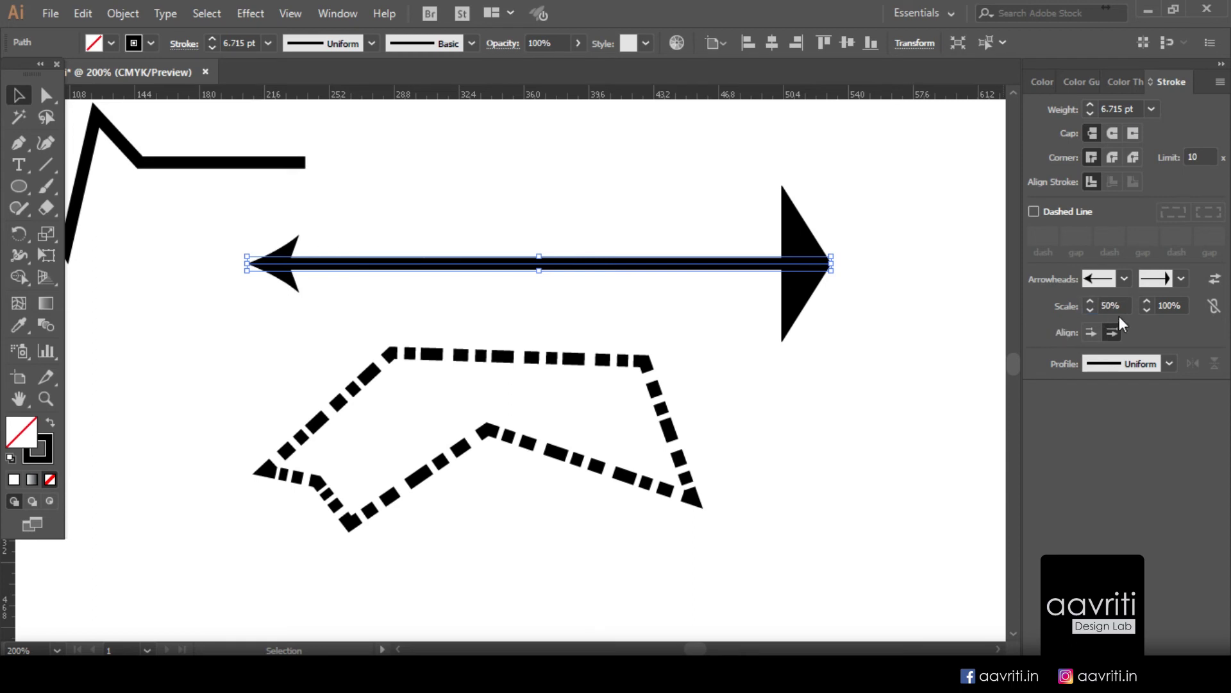
{"action": "left_click", "coordinate": [1184, 303]}
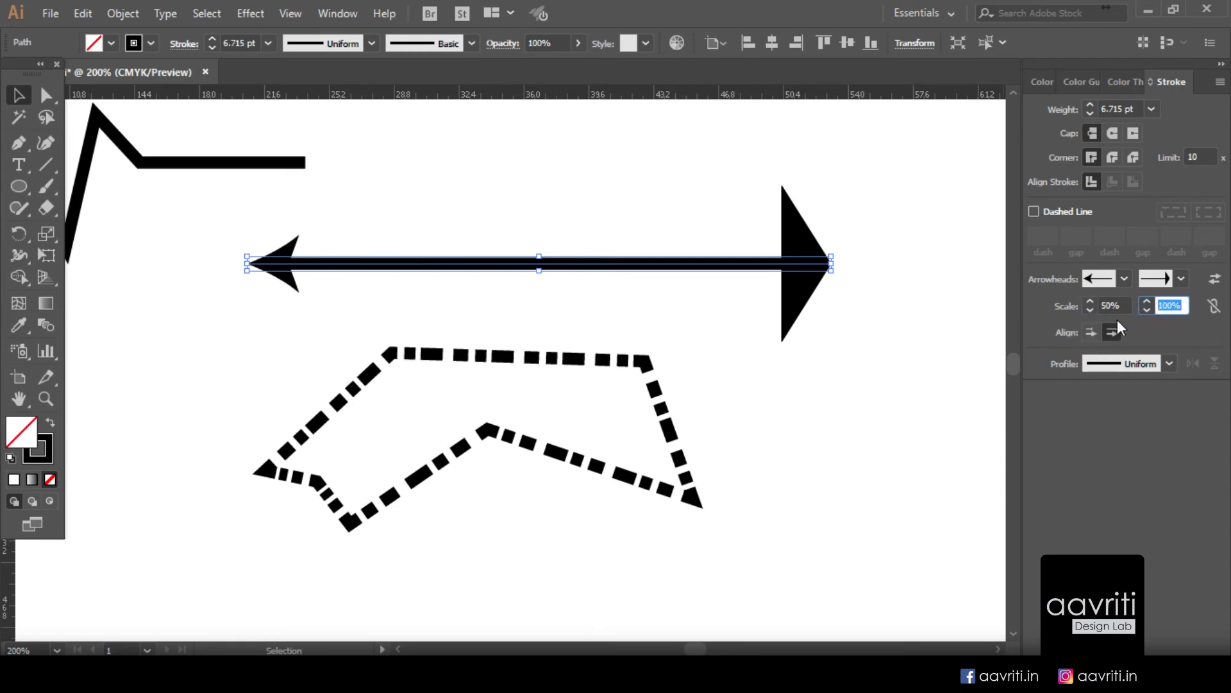
{"action": "type", "text": "200"}
{"action": "key", "text": "Return"}
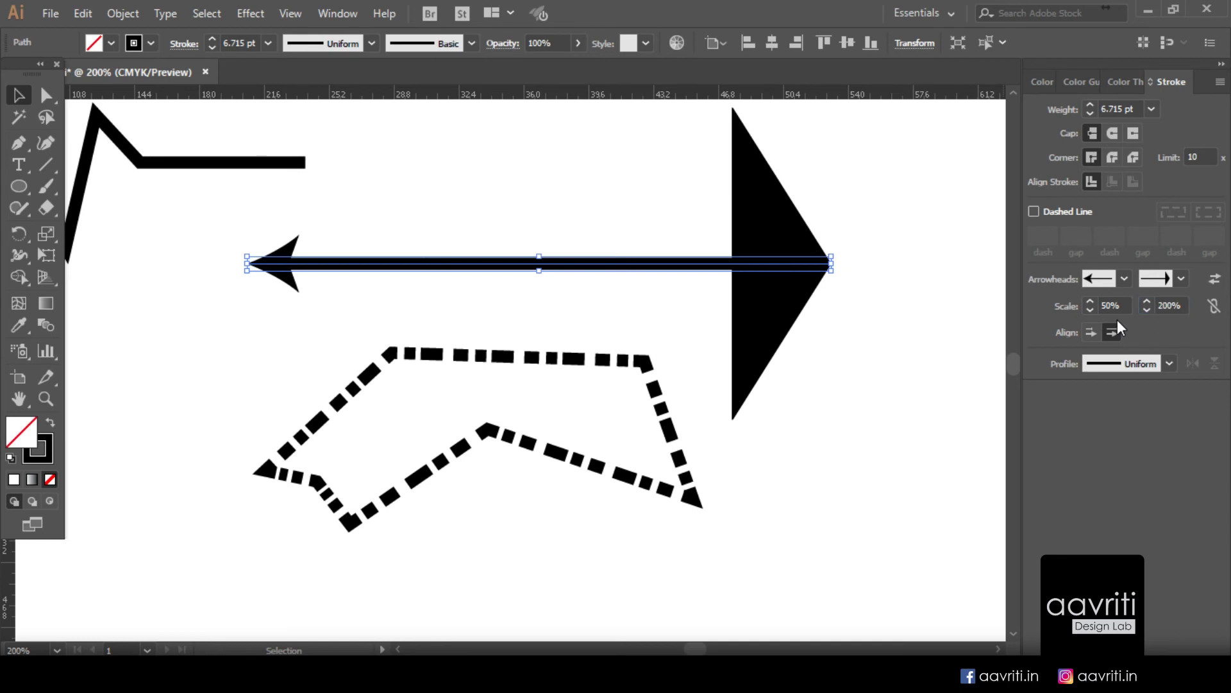
Step: Reduce the line's end arrowhead scale to 60%, and deselect the line
{"action": "left_click", "coordinate": [1180, 306]}
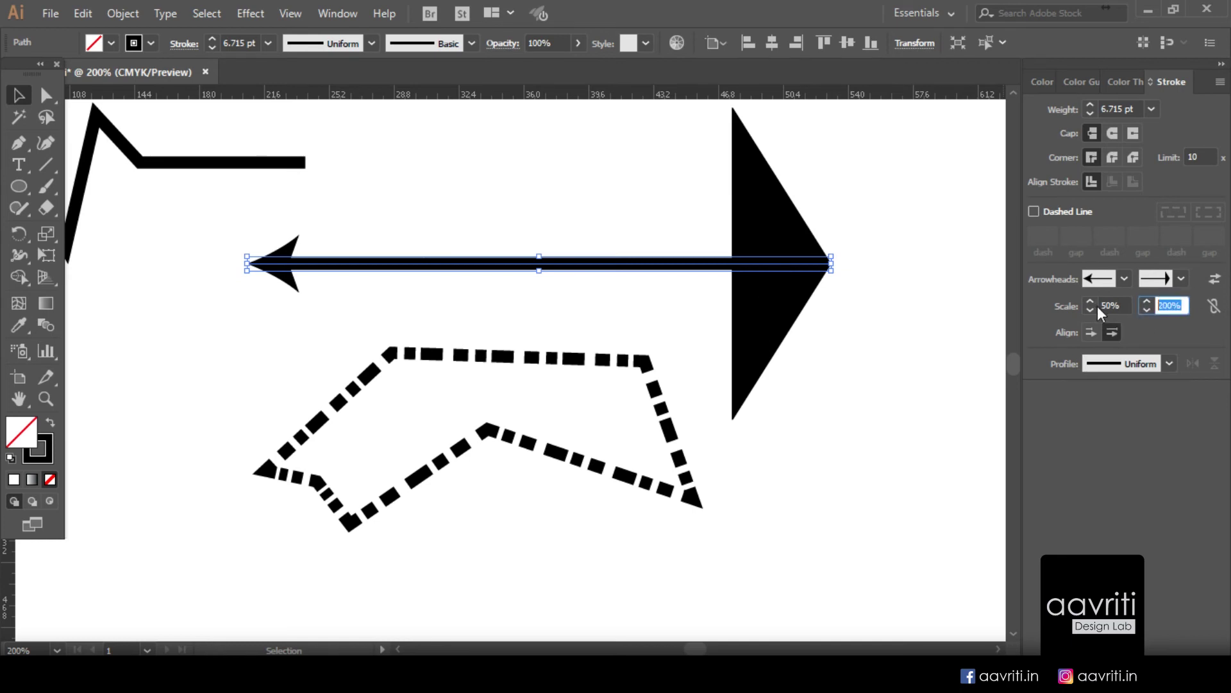
{"action": "type", "text": "60"}
{"action": "key", "text": "Return"}
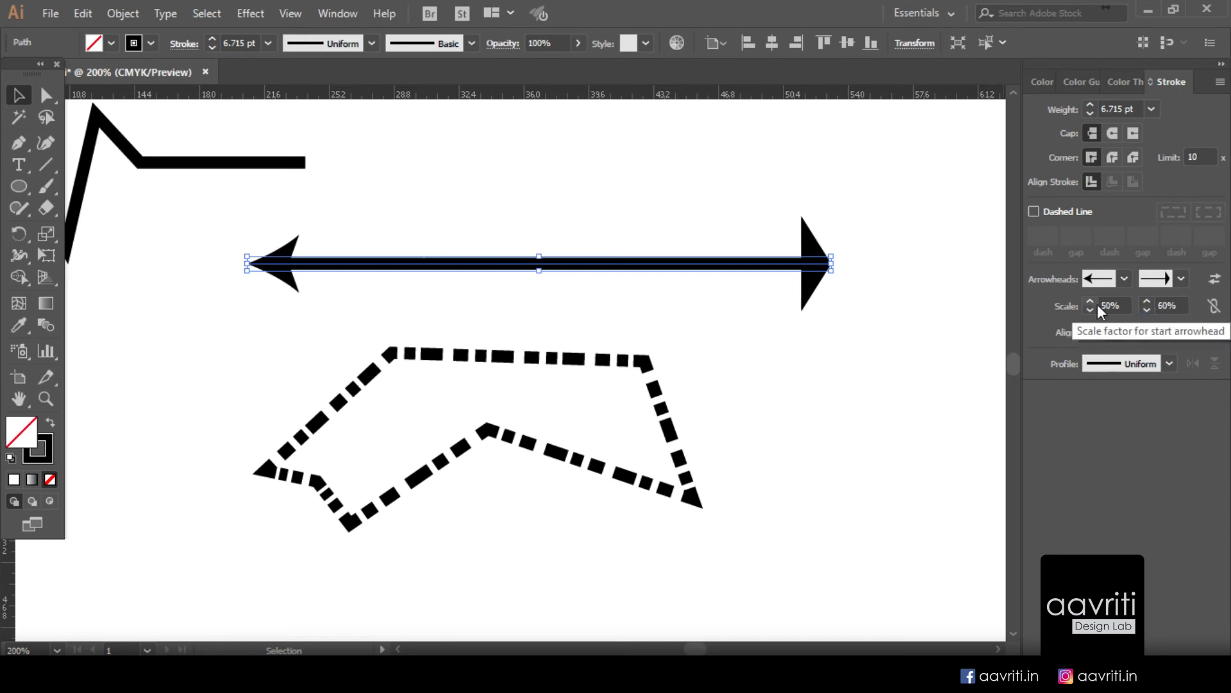
{"action": "left_click", "coordinate": [907, 387]}
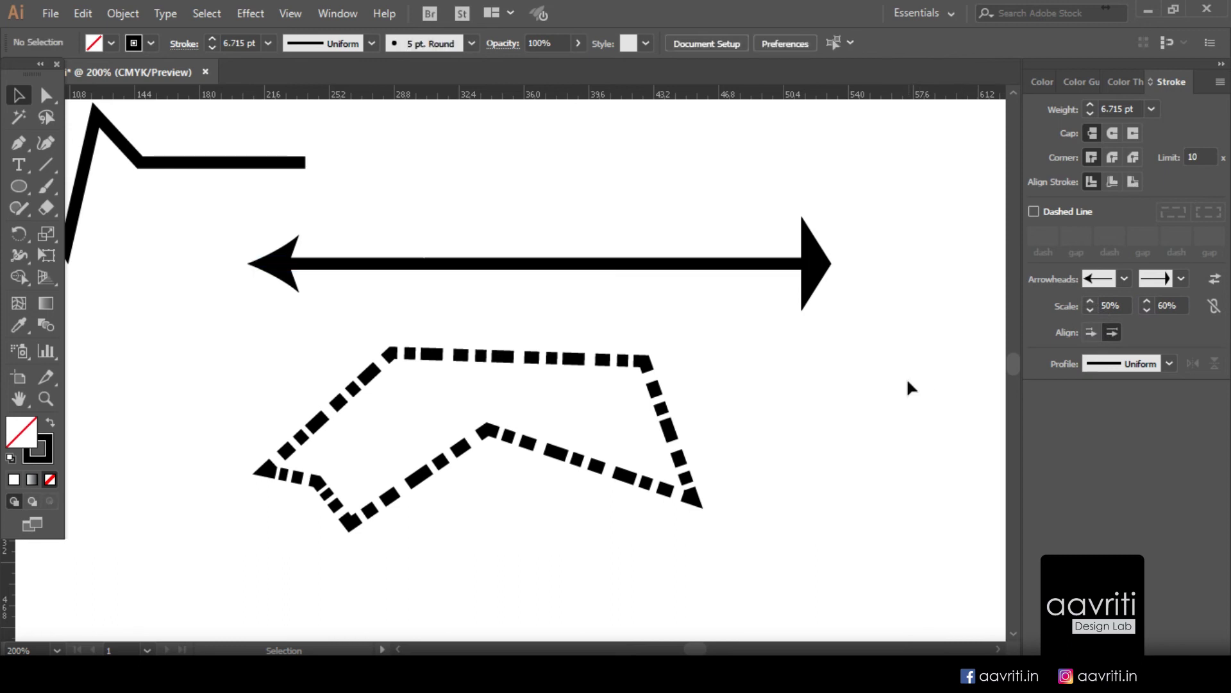
Step: Try the Arrow 16 style as the line's start arrowhead, replace it with the round Arrow 21, and deselect the line
{"action": "left_click", "coordinate": [832, 265]}
{"action": "left_click", "coordinate": [1127, 278]}
{"action": "scroll", "coordinate": [1022, 472], "scroll_direction": "down", "scroll_amount": 6}
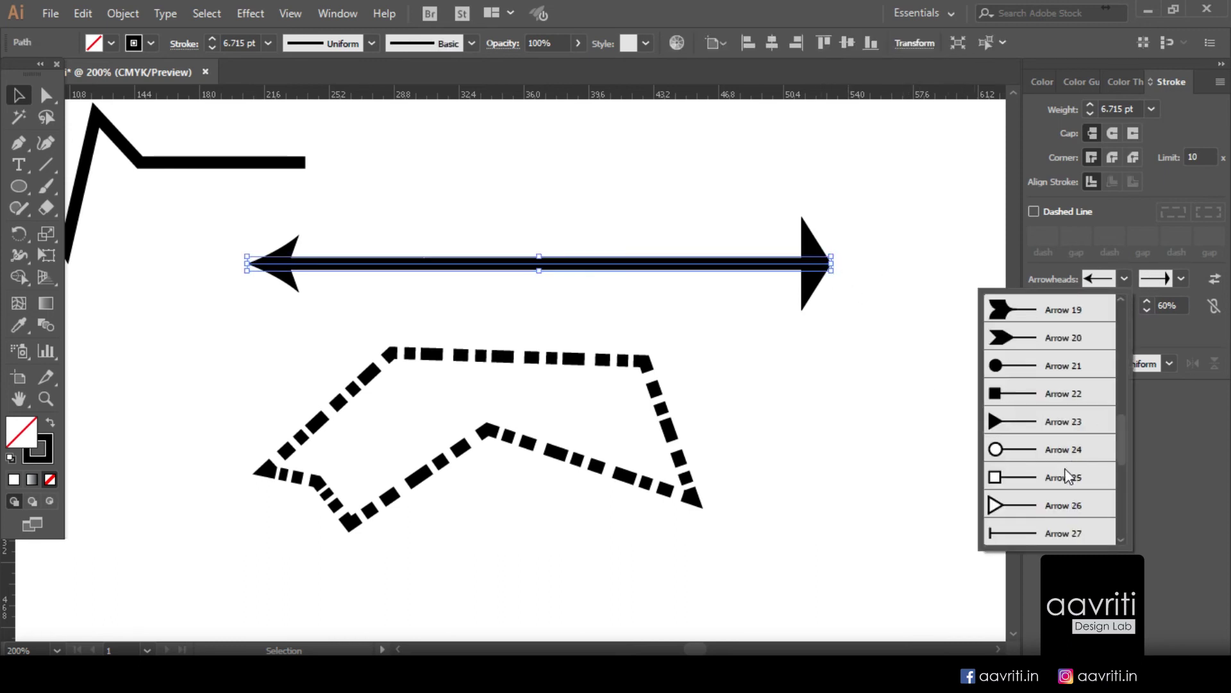
{"action": "scroll", "coordinate": [1032, 424], "scroll_direction": "up", "scroll_amount": 2}
{"action": "left_click", "coordinate": [1024, 402]}
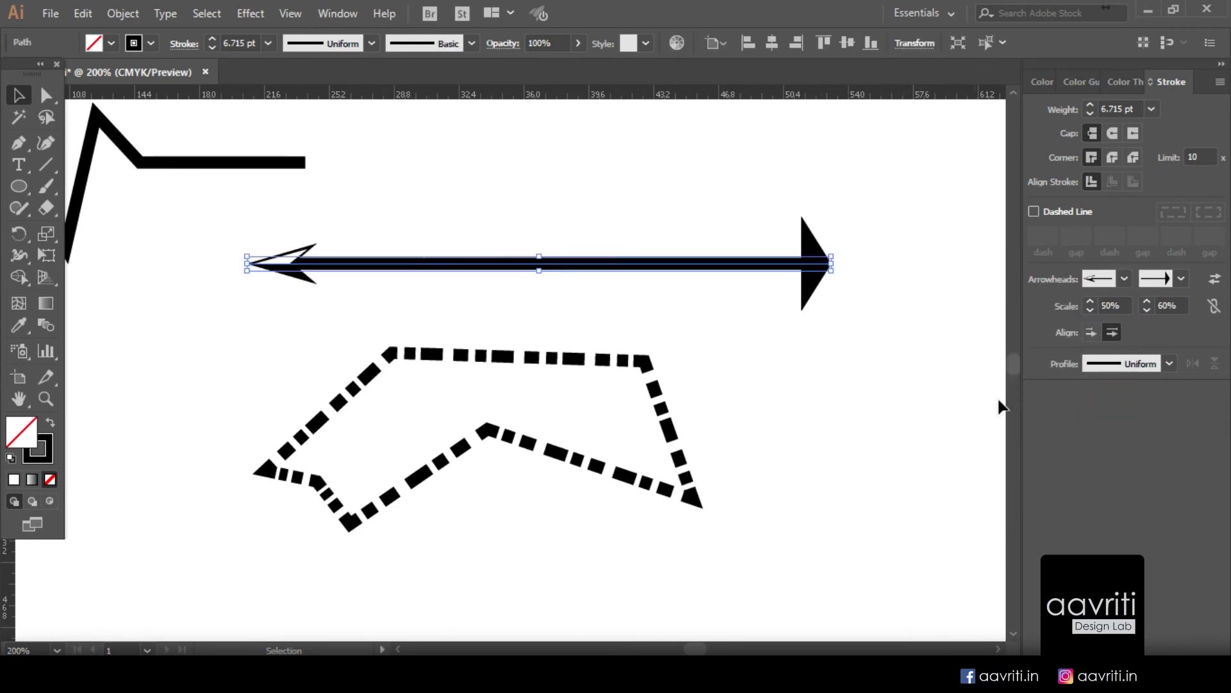
{"action": "left_click", "coordinate": [1123, 280]}
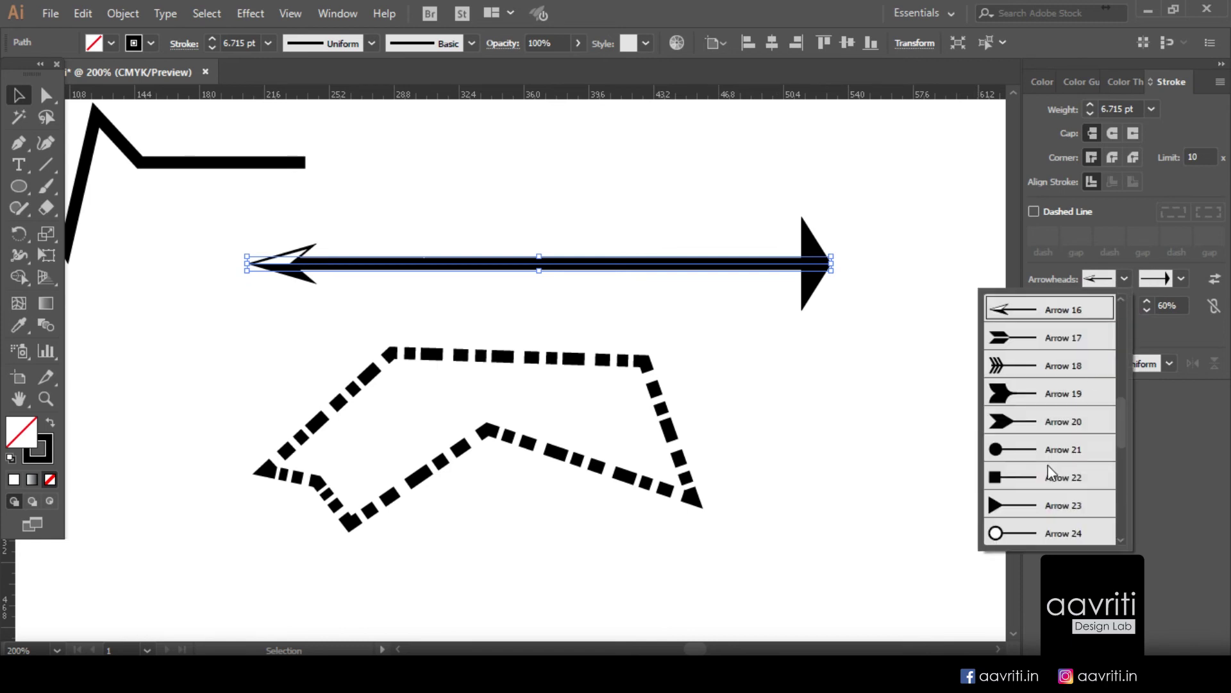
{"action": "left_click", "coordinate": [1023, 440]}
{"action": "left_click", "coordinate": [743, 361]}
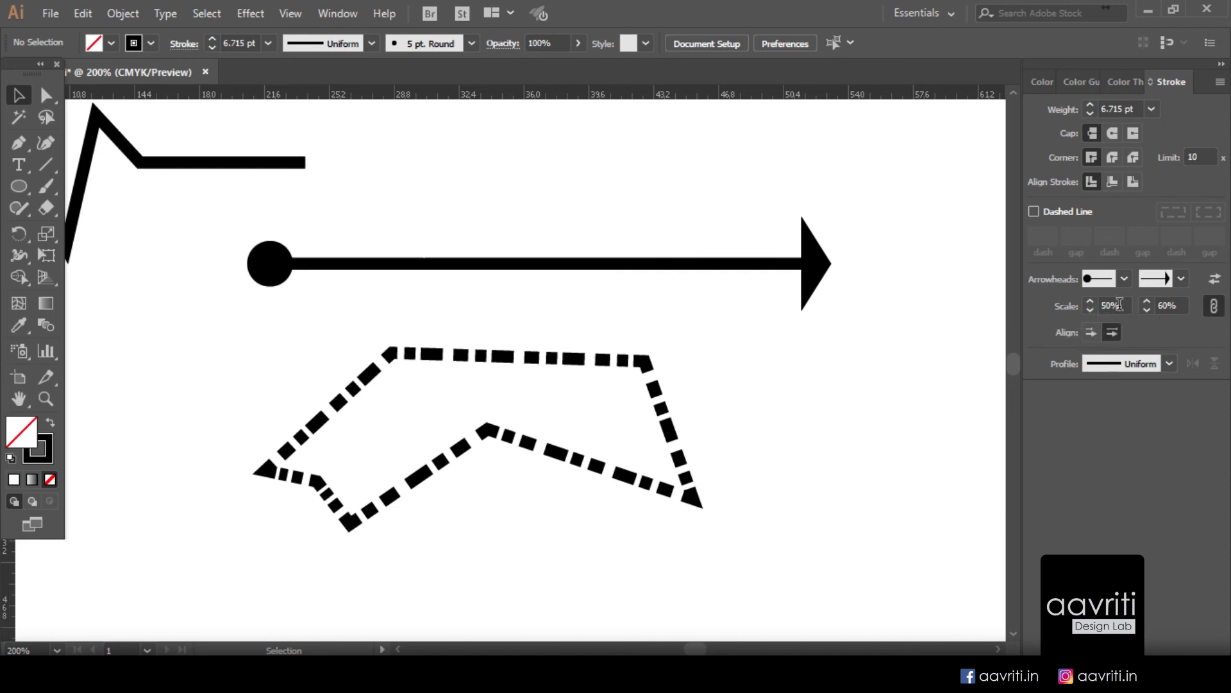
Step: With the start and end arrowhead scales linked, set the line's start arrowhead scale to 100%
{"action": "left_click", "coordinate": [815, 263]}
{"action": "double_click", "coordinate": [1115, 305]}
{"action": "type", "text": "100"}
{"action": "key", "text": "Return"}
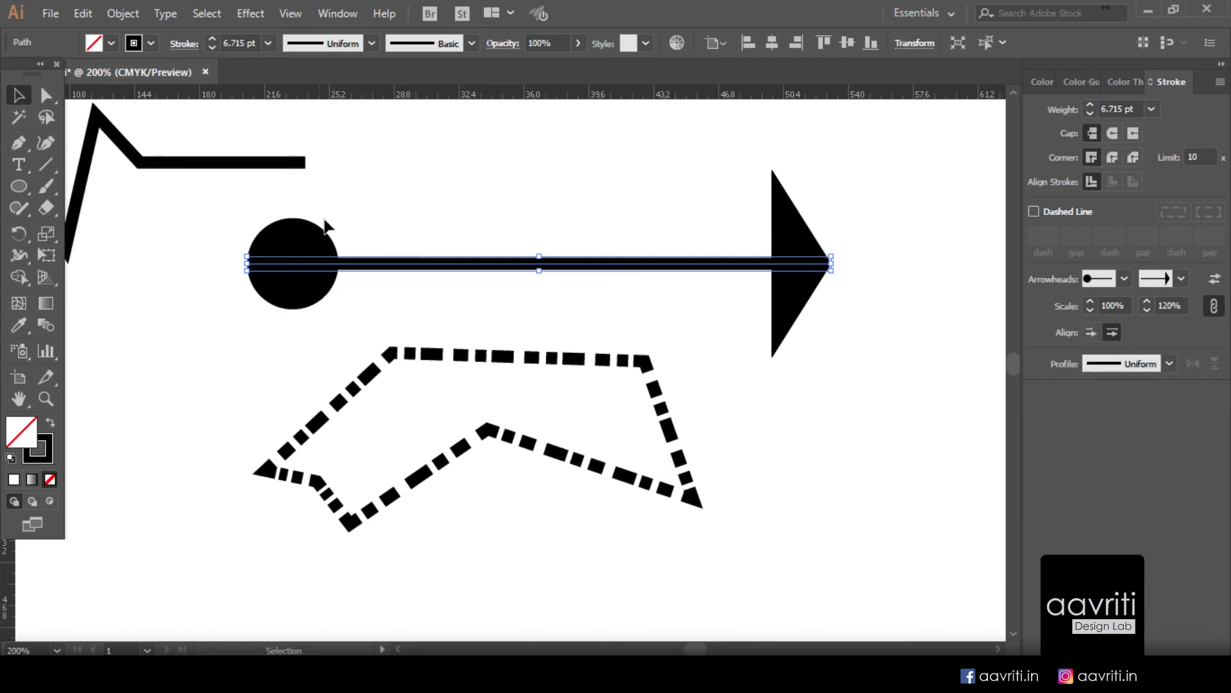
Step: Move the seven-cornered shape down, and try the line's arrow tips beyond the path end before placing them back at the end of the path
{"action": "left_click_drag", "start_coordinate": [398, 354], "coordinate": [396, 467]}
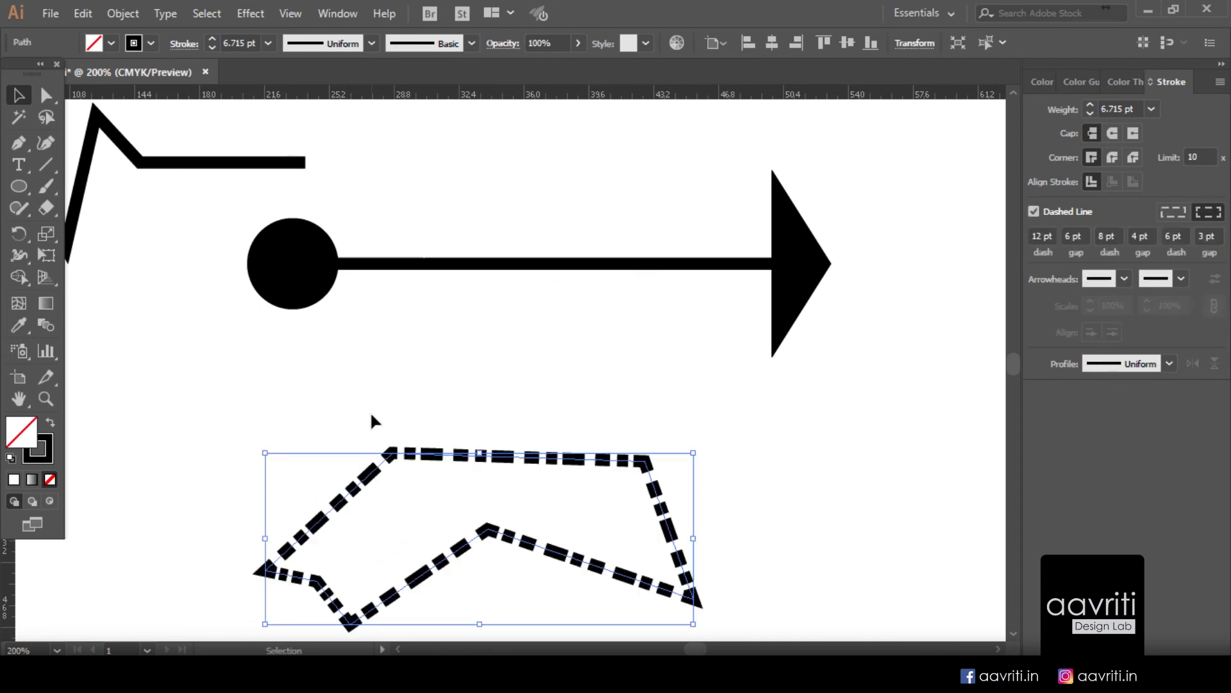
{"action": "left_click", "coordinate": [290, 265]}
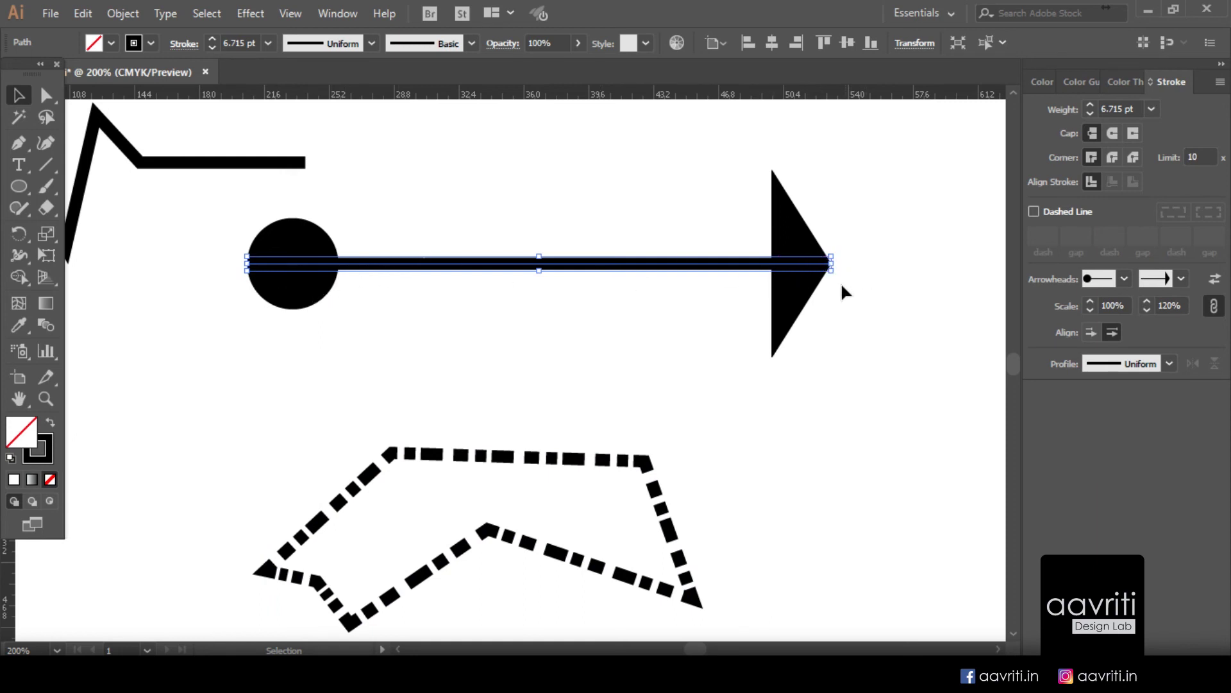
{"action": "left_click", "coordinate": [1091, 331]}
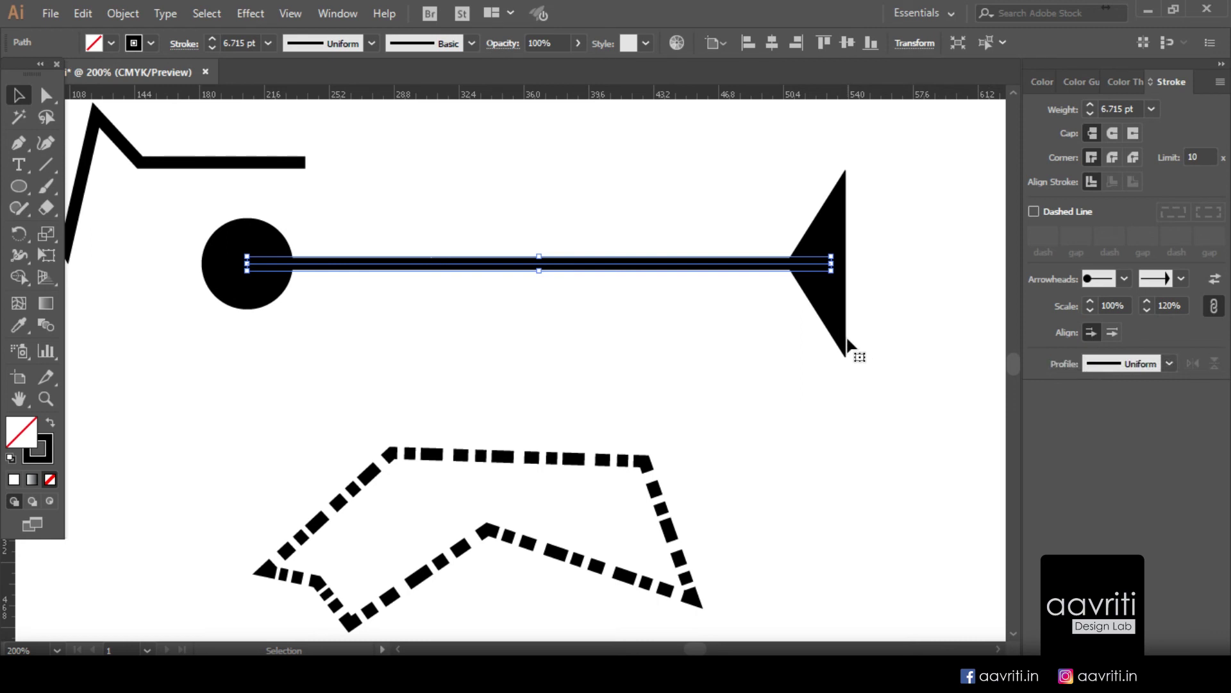
{"action": "left_click", "coordinate": [1112, 332]}
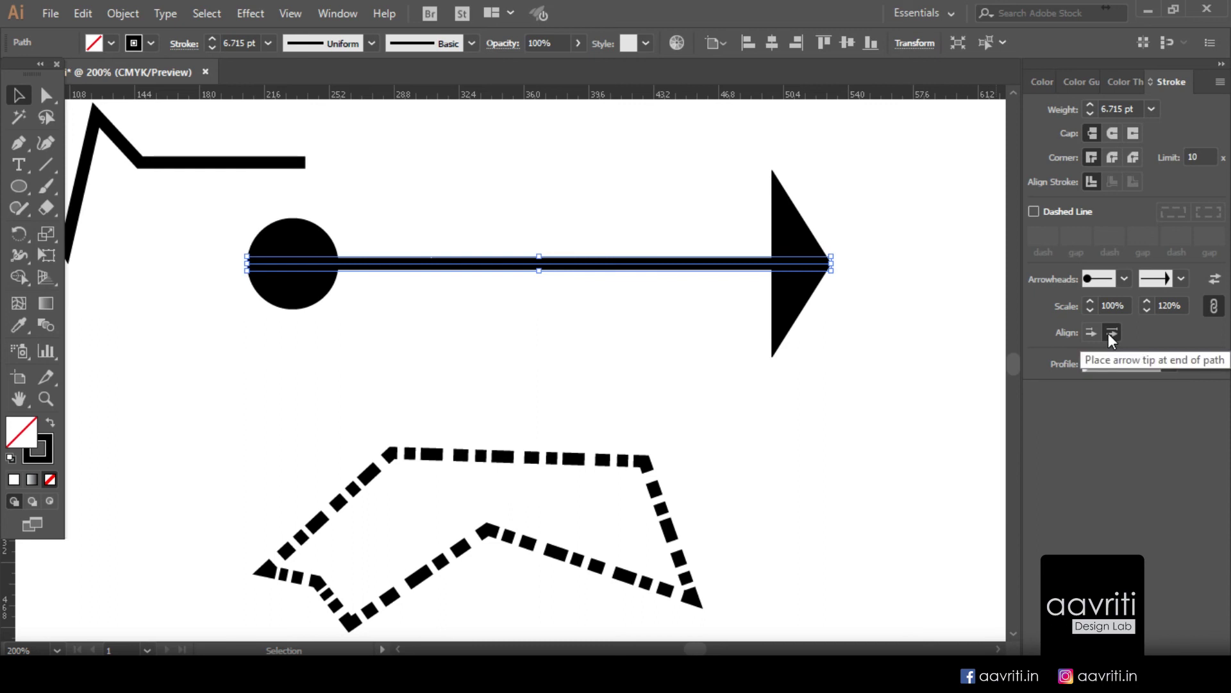
Step: Remove the arrowheads from both ends of the horizontal line, and reselect the line
{"action": "scroll", "coordinate": [632, 436], "scroll_direction": "down", "scroll_amount": 2}
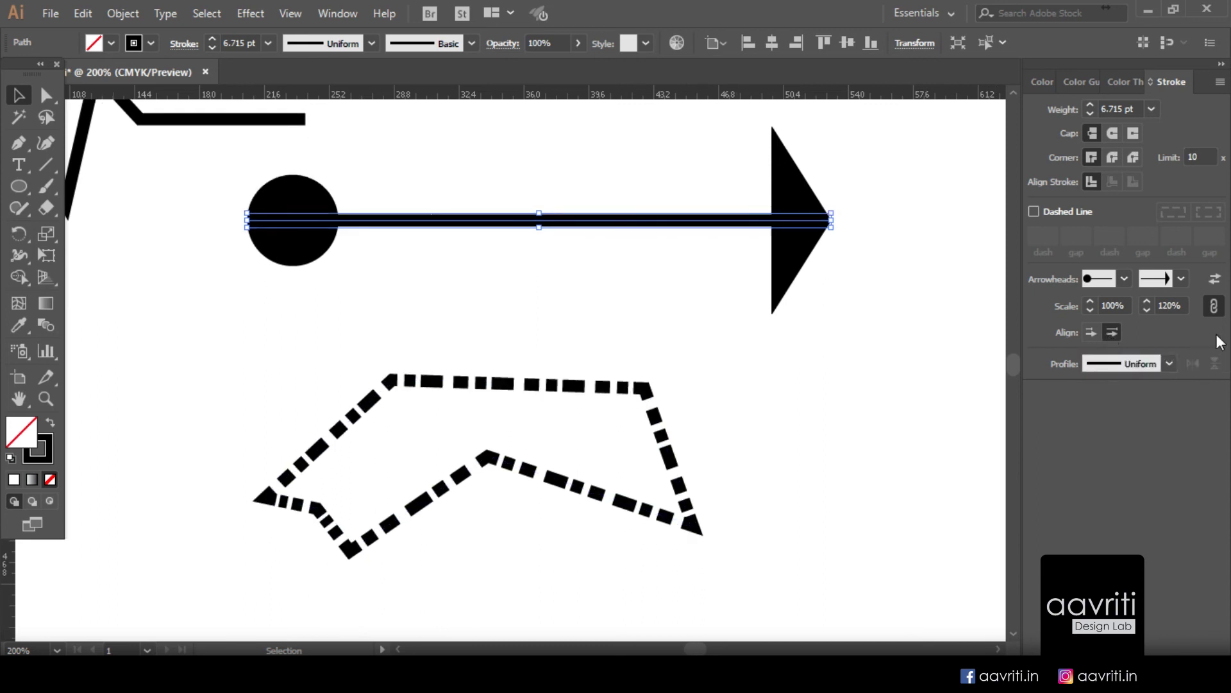
{"action": "left_click", "coordinate": [1124, 280]}
{"action": "scroll", "coordinate": [1025, 310], "scroll_direction": "up", "scroll_amount": 5}
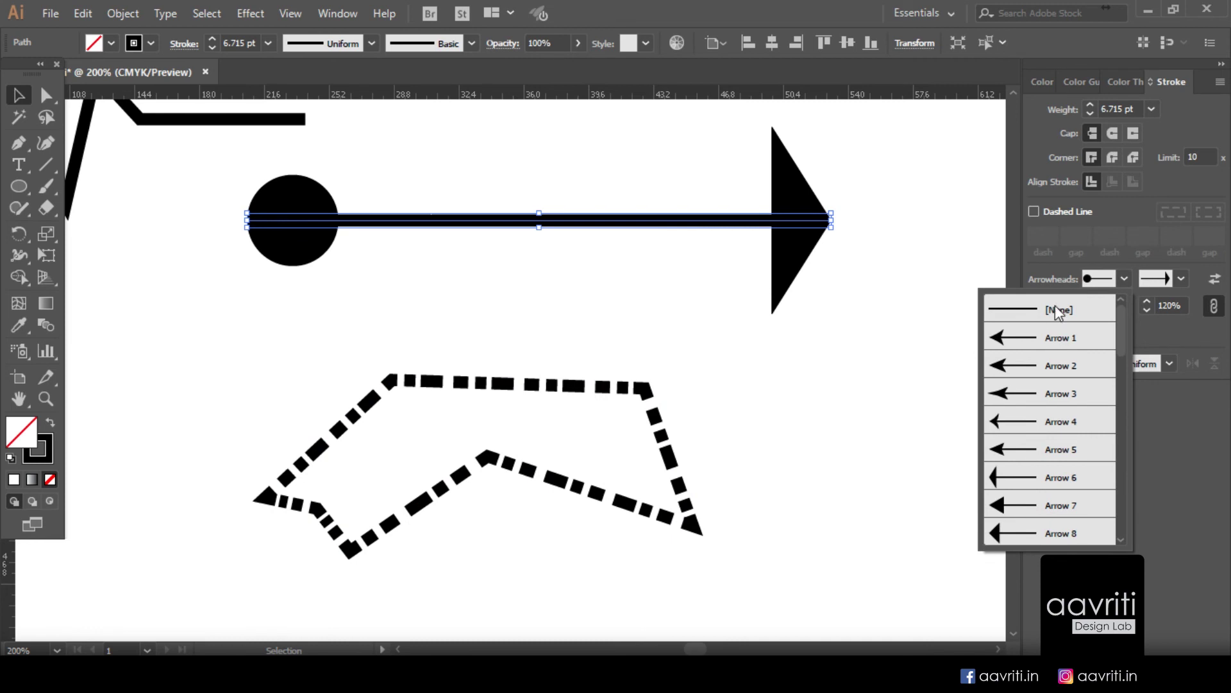
{"action": "left_click", "coordinate": [1037, 309]}
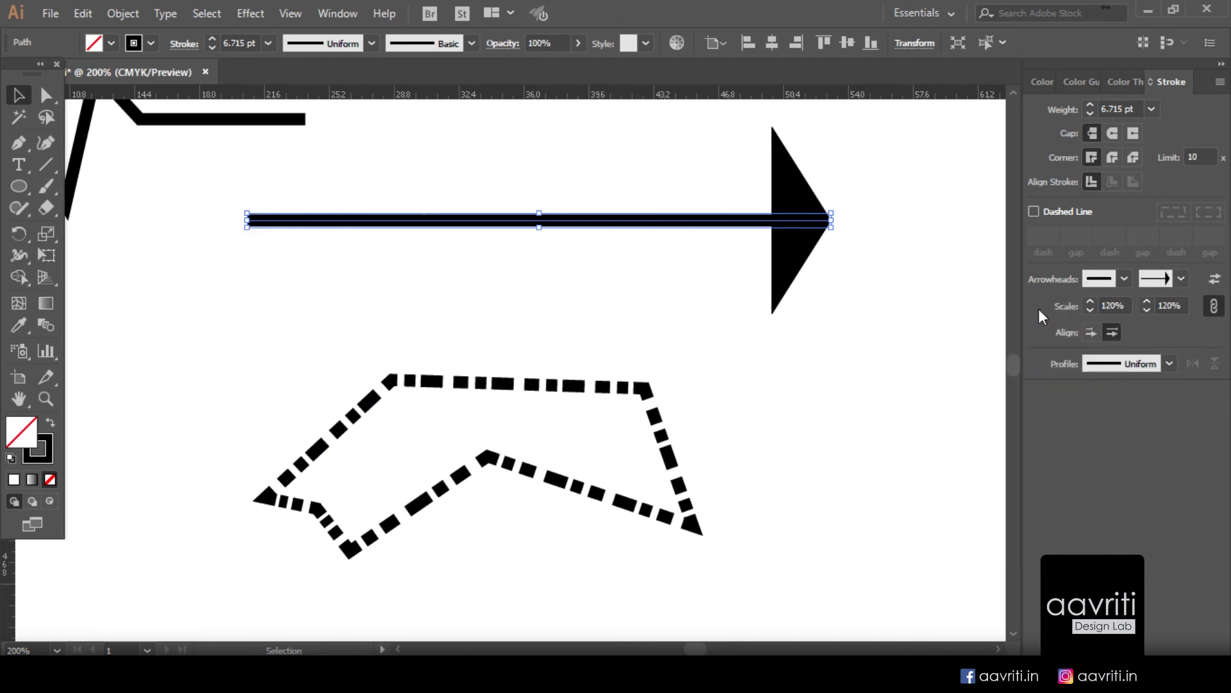
{"action": "left_click", "coordinate": [1179, 279]}
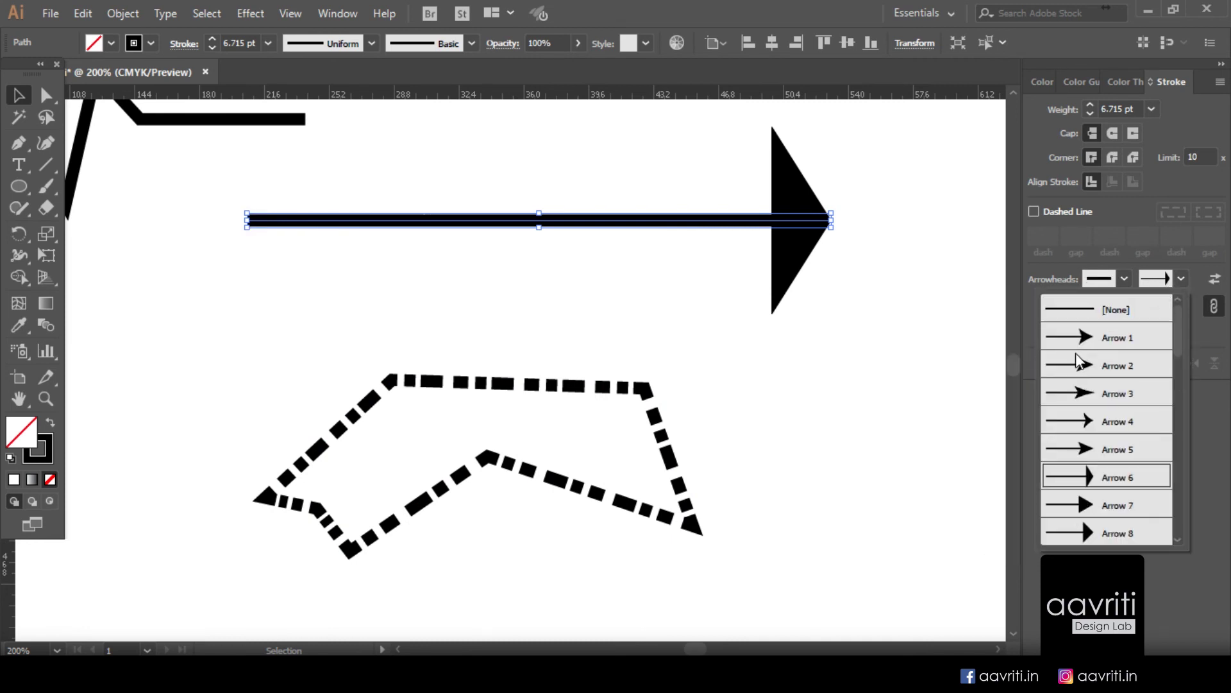
{"action": "left_click", "coordinate": [1087, 310]}
{"action": "left_click", "coordinate": [615, 255]}
{"action": "left_click_drag", "start_coordinate": [585, 194], "coordinate": [618, 274]}
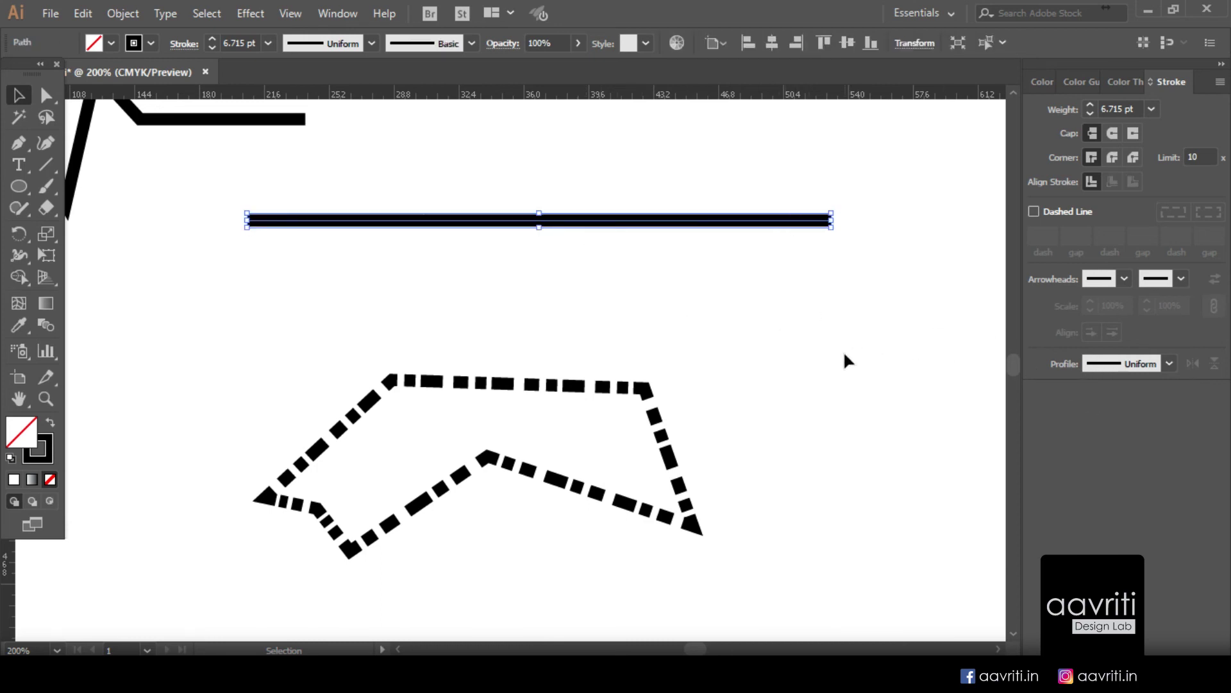
Step: Move the plain horizontal line slightly down and to the right, above the seven-cornered shape
{"action": "scroll", "coordinate": [845, 353], "scroll_direction": "up", "scroll_amount": 2}
{"action": "scroll", "coordinate": [693, 347], "scroll_direction": "up", "scroll_amount": 4}
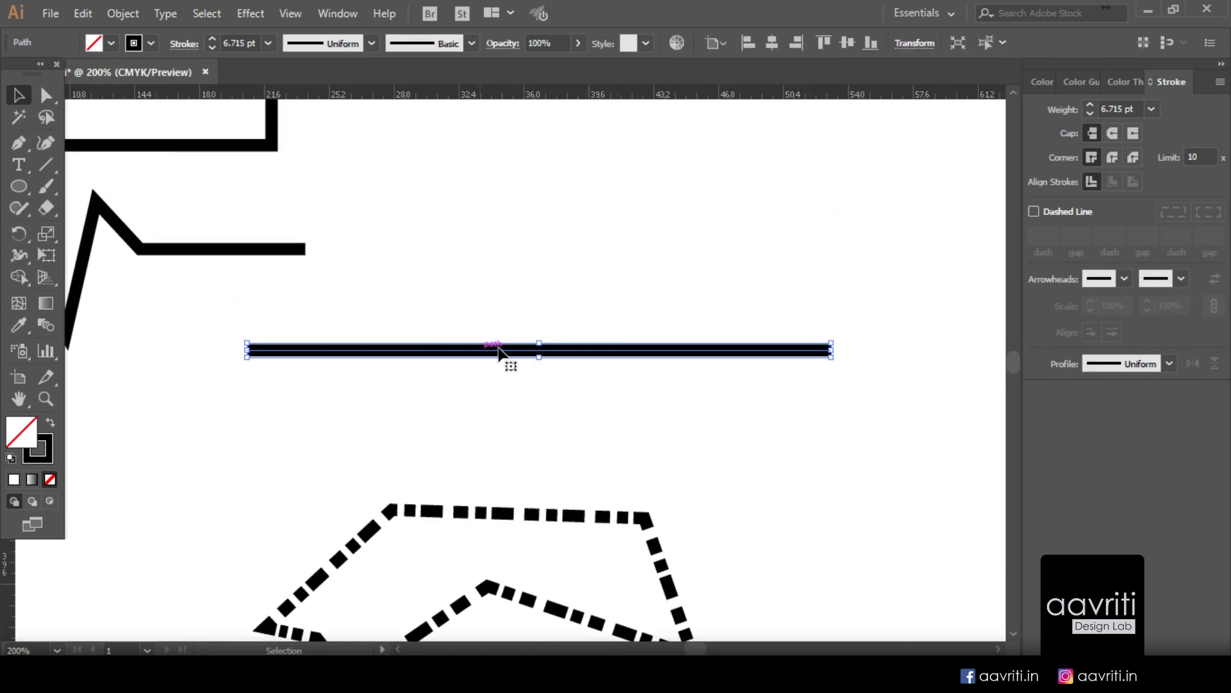
{"action": "mouse_move", "coordinate": [478, 350]}
{"action": "left_mouse_down"}
{"action": "mouse_move", "coordinate": [539, 383]}
{"action": "mouse_move", "coordinate": [523, 386]}
{"action": "left_mouse_up"}
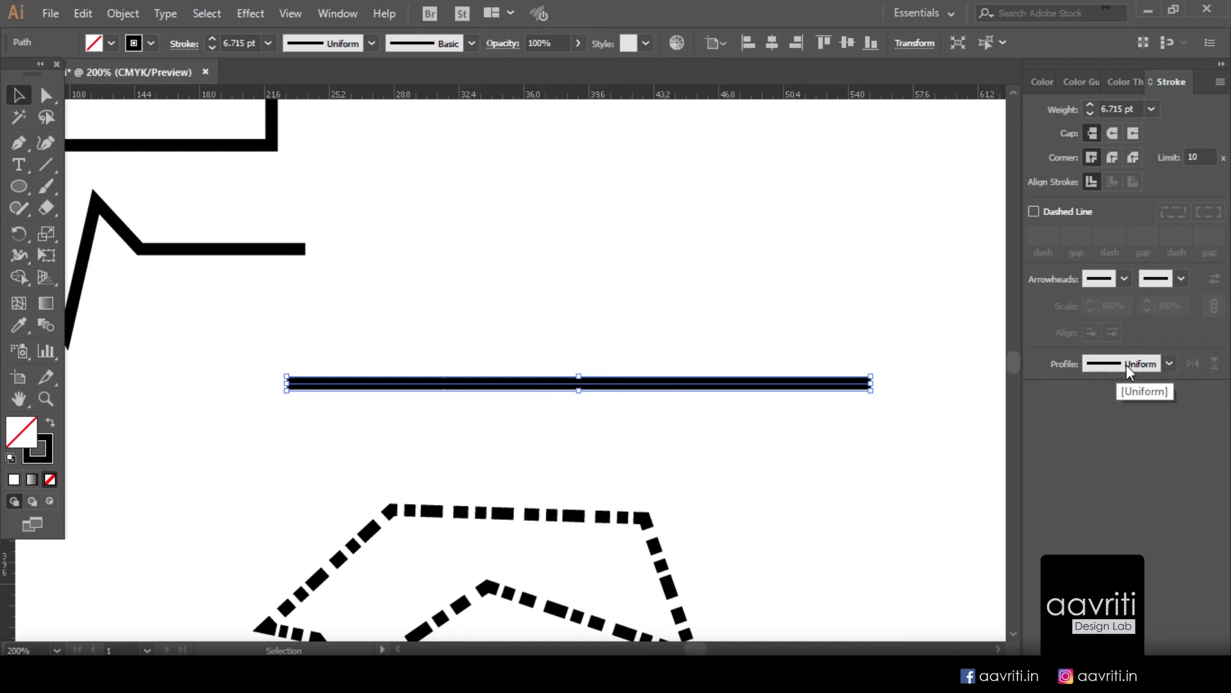
Step: Apply the lens-shaped width profile that tapers at both ends to the horizontal line, and deselect it
{"action": "left_click", "coordinate": [1169, 364]}
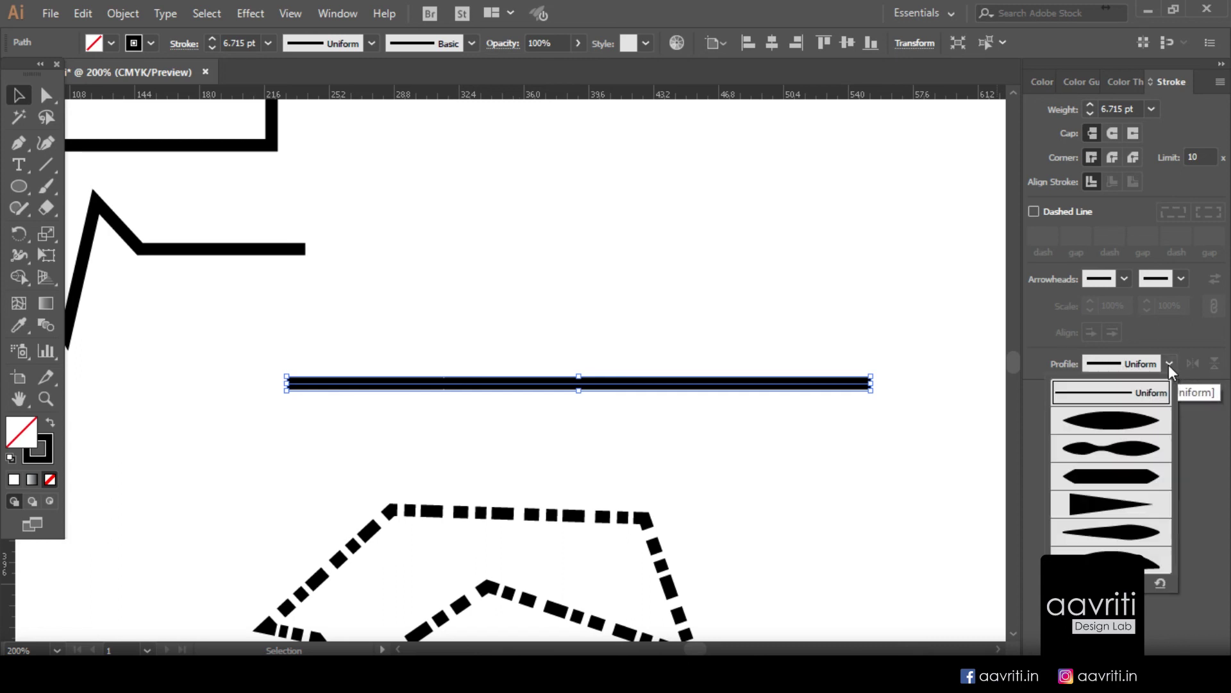
{"action": "left_click", "coordinate": [1118, 422]}
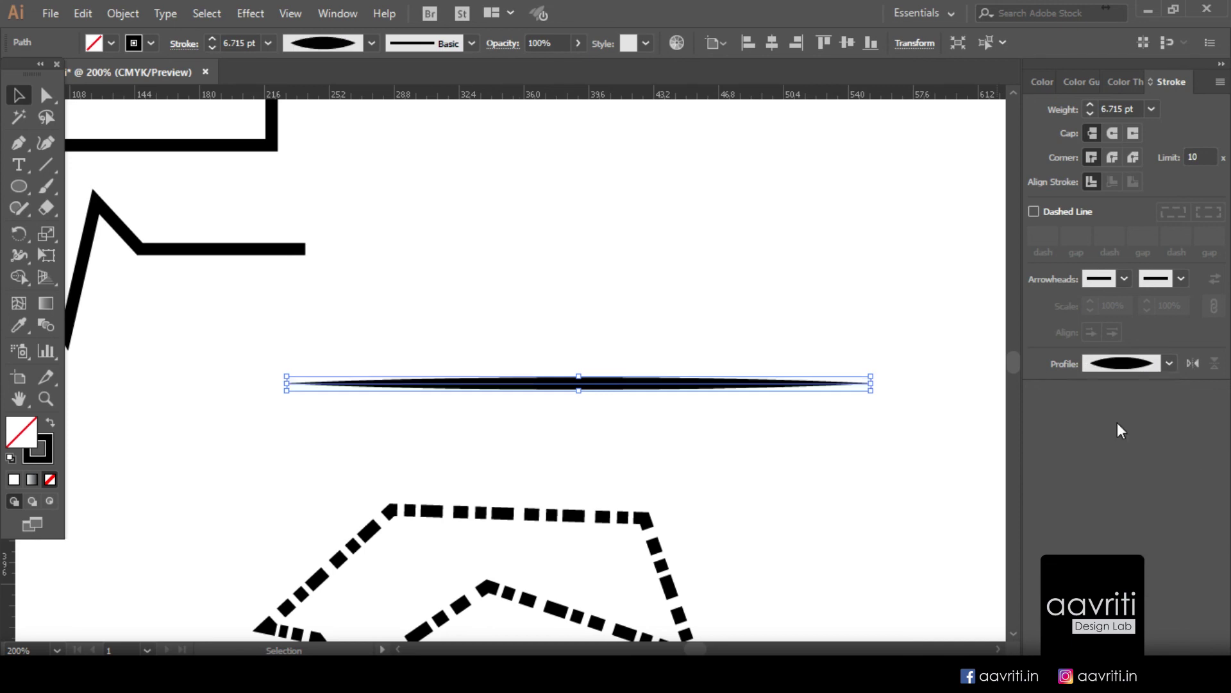
{"action": "left_click", "coordinate": [731, 454]}
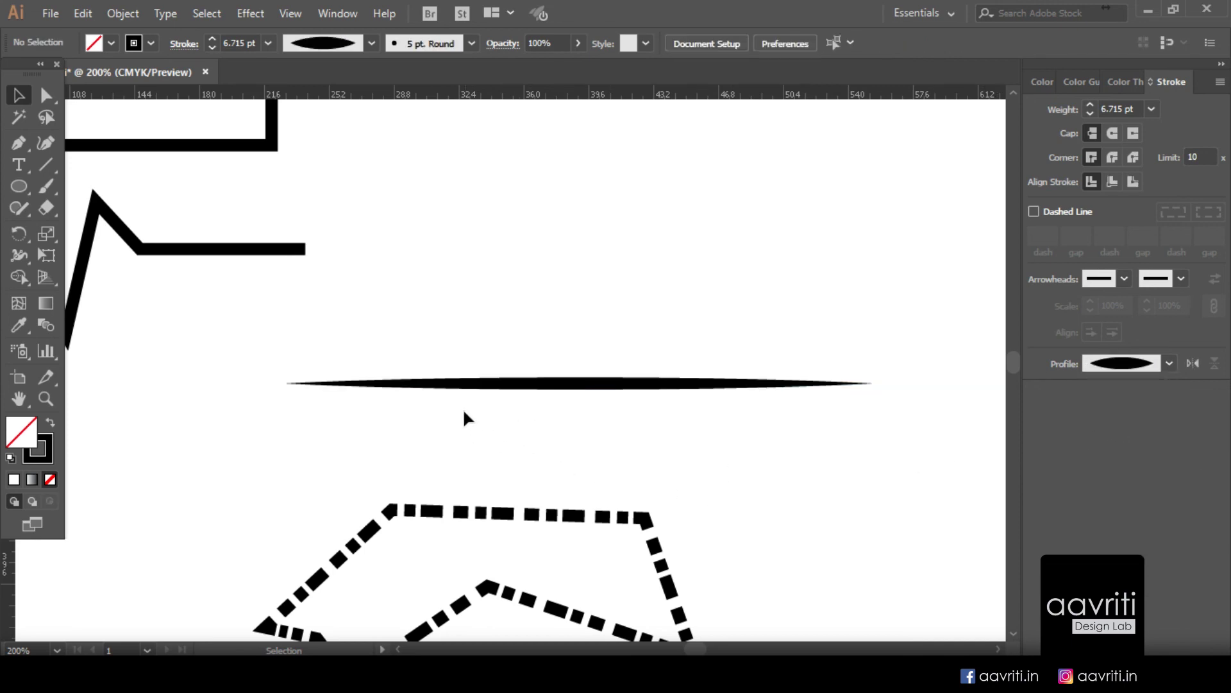
{"action": "scroll", "coordinate": [571, 399], "scroll_direction": "up", "scroll_amount": 2}
{"action": "scroll", "coordinate": [434, 369], "scroll_direction": "down", "scroll_amount": 2}
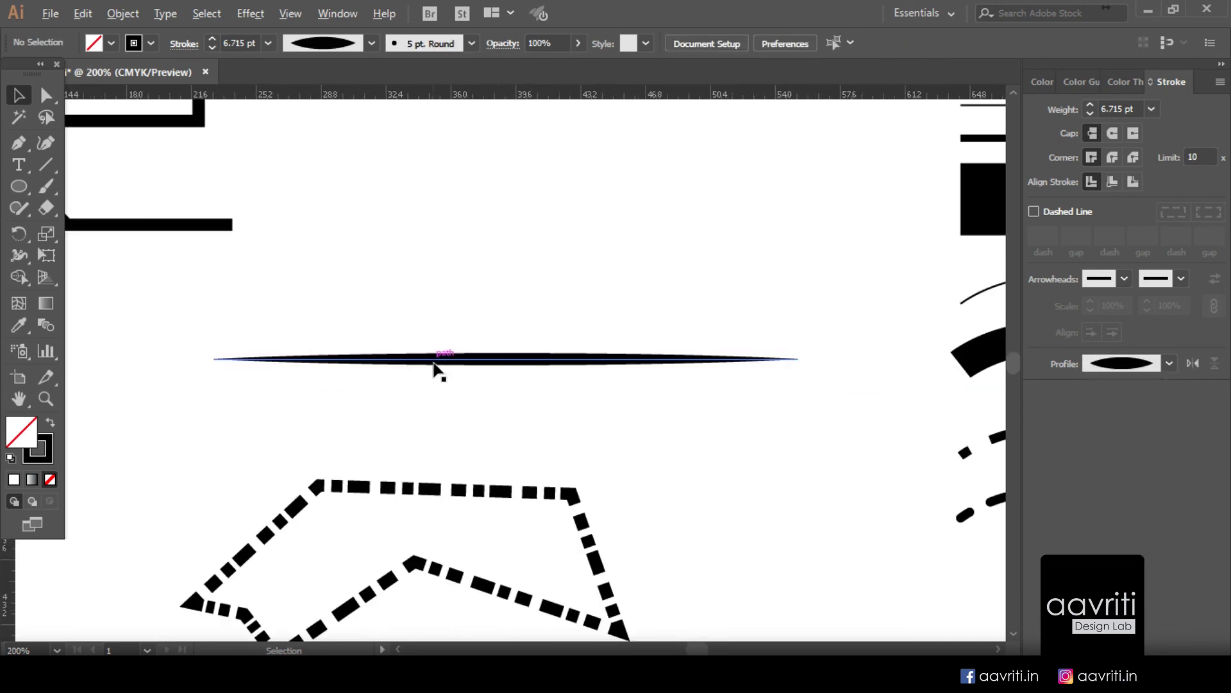
Step: Select the horizontal line and apply the double-bulge width profile that narrows near the middle
{"action": "scroll", "coordinate": [507, 376], "scroll_direction": "up", "scroll_amount": 1}
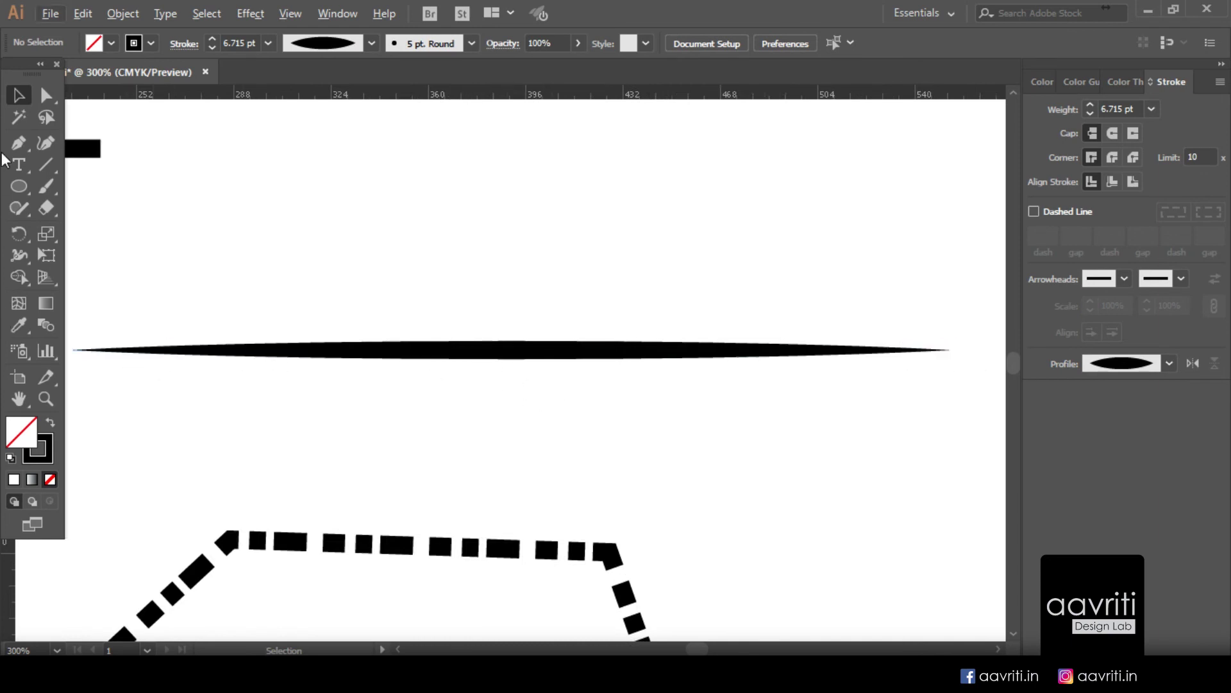
{"action": "left_click_drag", "start_coordinate": [448, 253], "coordinate": [504, 399]}
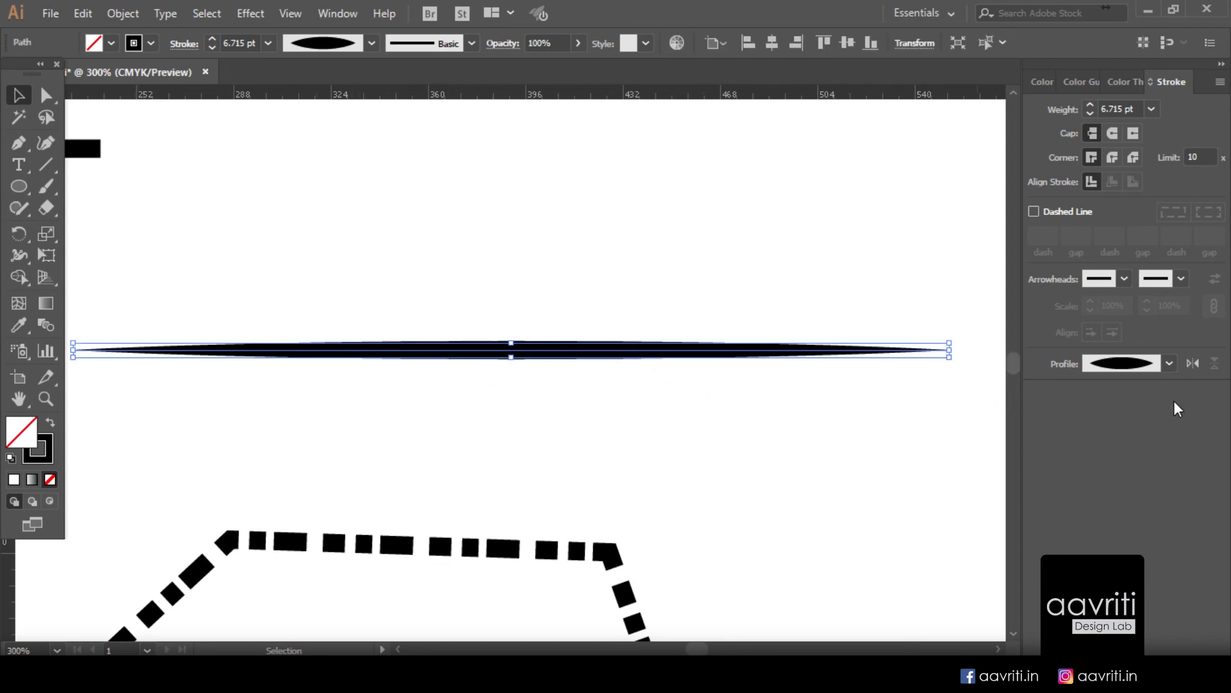
{"action": "left_click", "coordinate": [1169, 363]}
{"action": "left_click", "coordinate": [1100, 461]}
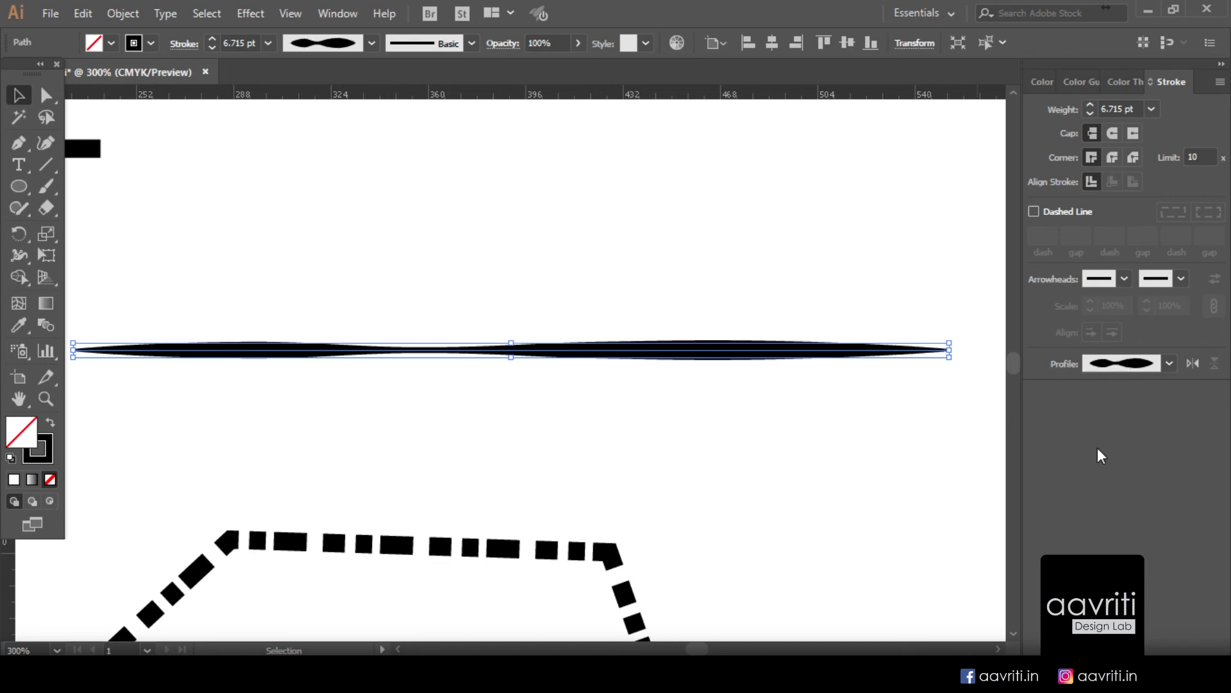
Step: Try a 10 pt weight on the horizontal line, set it to 14 pt, and deselect the line
{"action": "left_click", "coordinate": [1152, 109]}
{"action": "left_click", "coordinate": [1165, 359]}
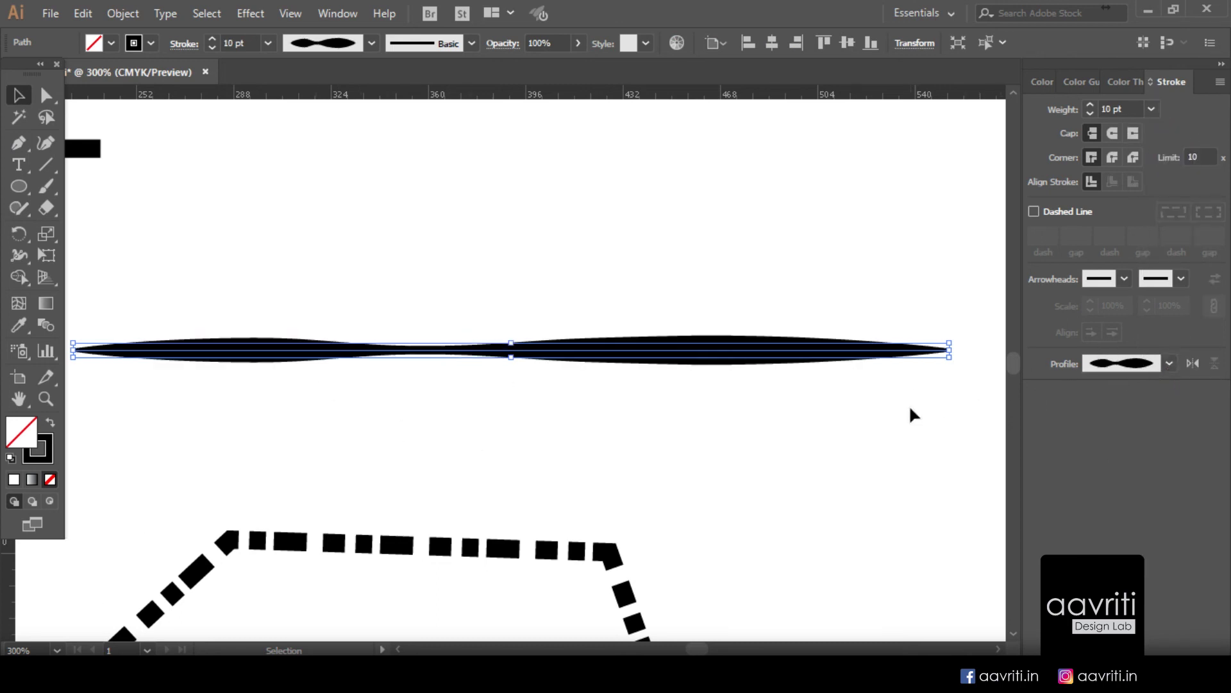
{"action": "left_click", "coordinate": [1152, 109]}
{"action": "left_click", "coordinate": [1176, 402]}
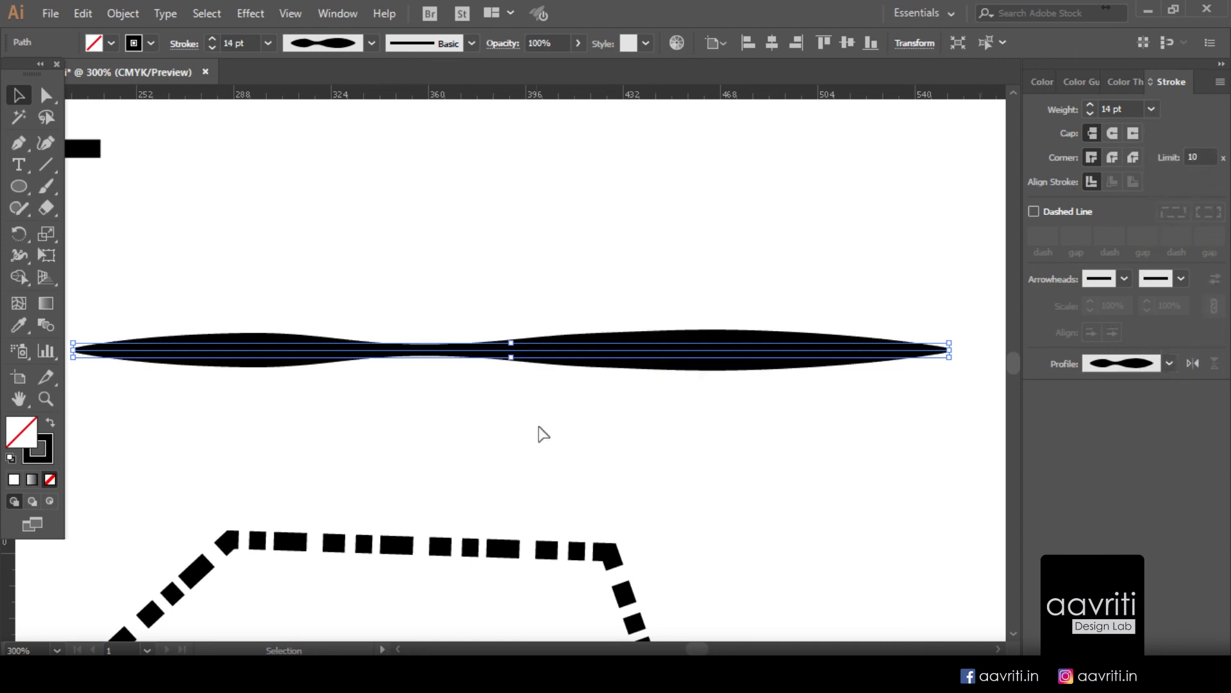
{"action": "left_click", "coordinate": [541, 432]}
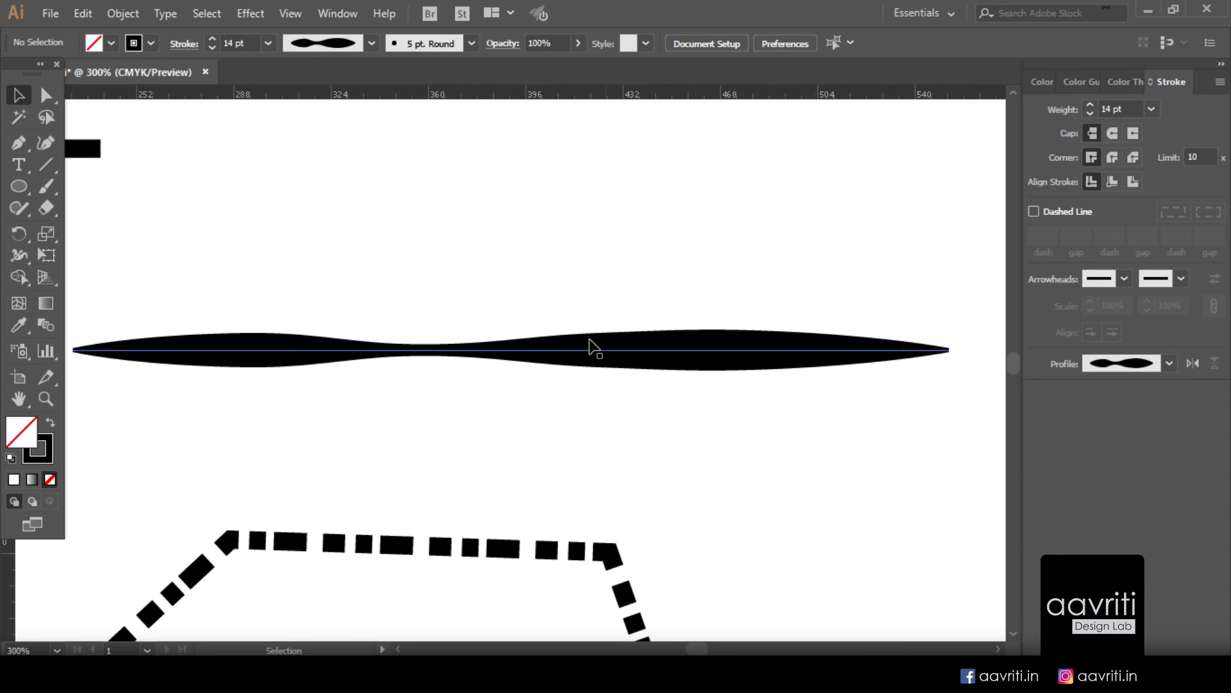
Step: Examine the edge of the variable-width line at very high magnification
{"action": "scroll", "coordinate": [701, 349], "scroll_direction": "up", "scroll_amount": 5}
{"action": "scroll", "coordinate": [731, 338], "scroll_direction": "up", "scroll_amount": 8}
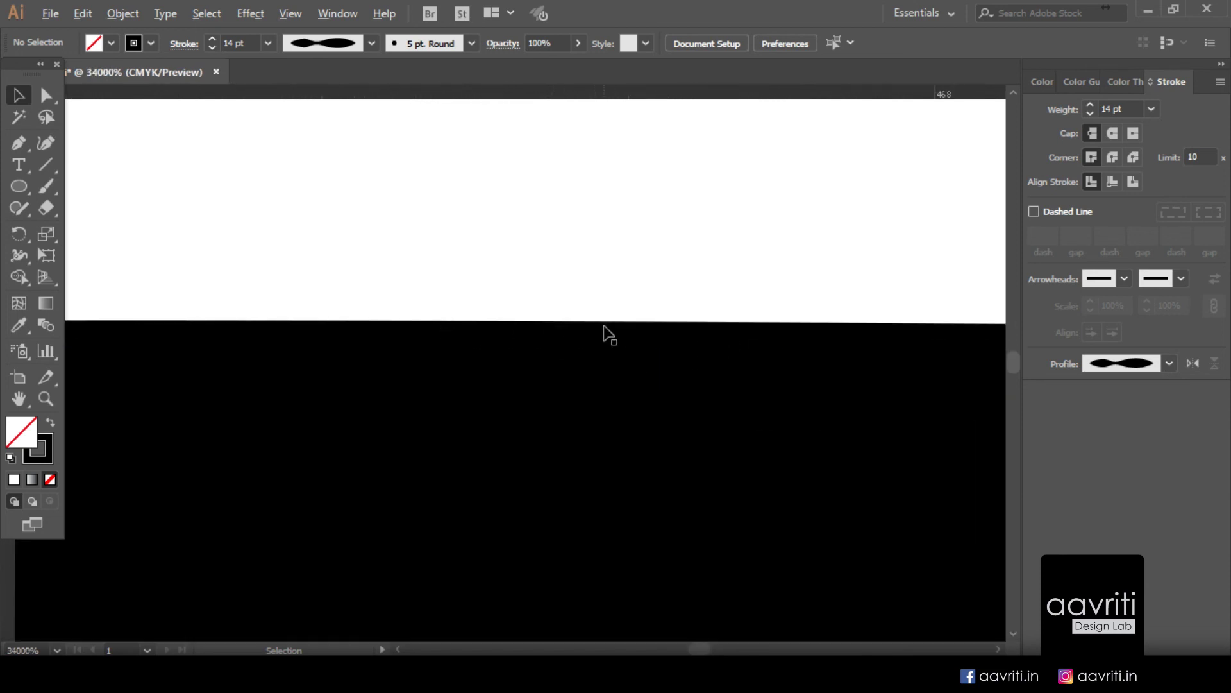
{"action": "scroll", "coordinate": [606, 337], "scroll_direction": "down", "scroll_amount": 8}
{"action": "scroll", "coordinate": [627, 364], "scroll_direction": "down", "scroll_amount": 3}
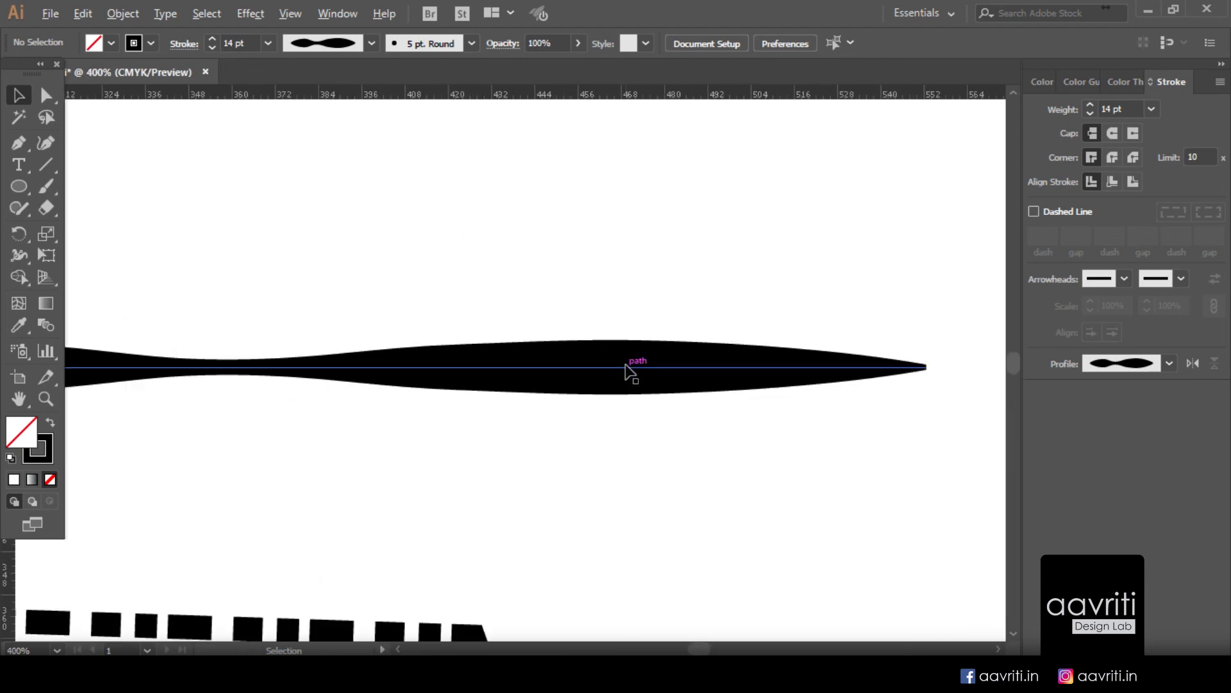
{"action": "scroll", "coordinate": [449, 366], "scroll_direction": "up", "scroll_amount": 1}
{"action": "scroll", "coordinate": [538, 374], "scroll_direction": "down", "scroll_amount": 1}
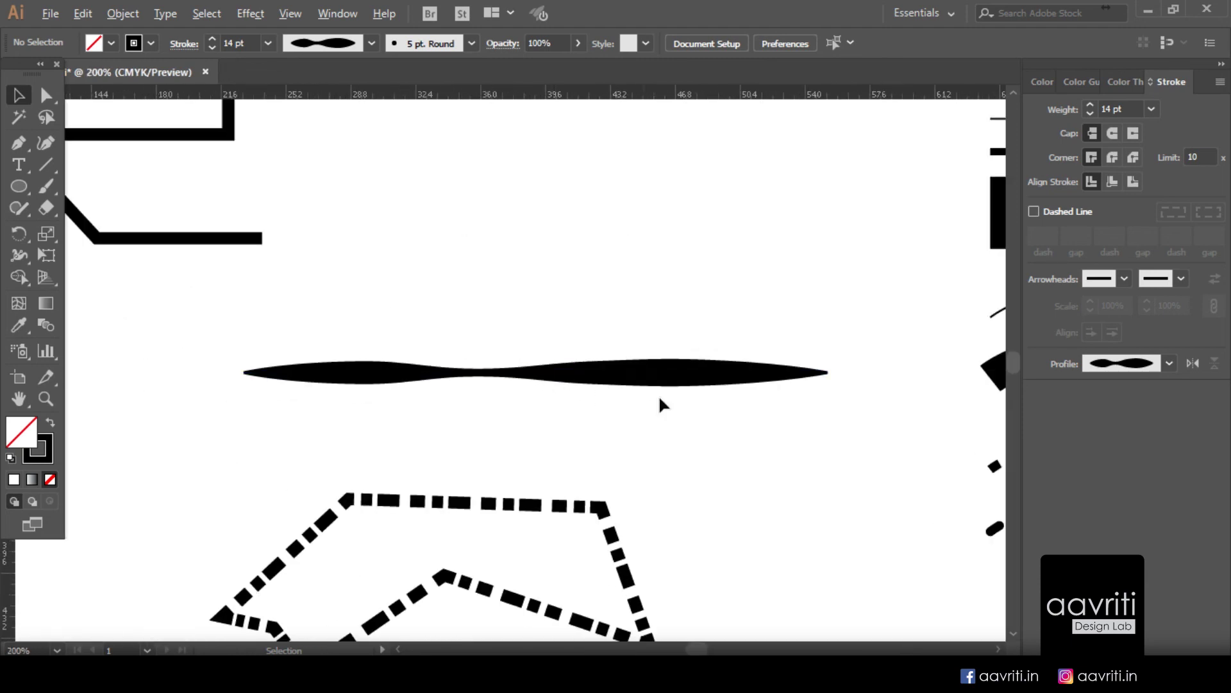
Step: Apply the triangular width profile that tapers toward the right end to the horizontal line, and deselect it
{"action": "left_click", "coordinate": [1169, 364]}
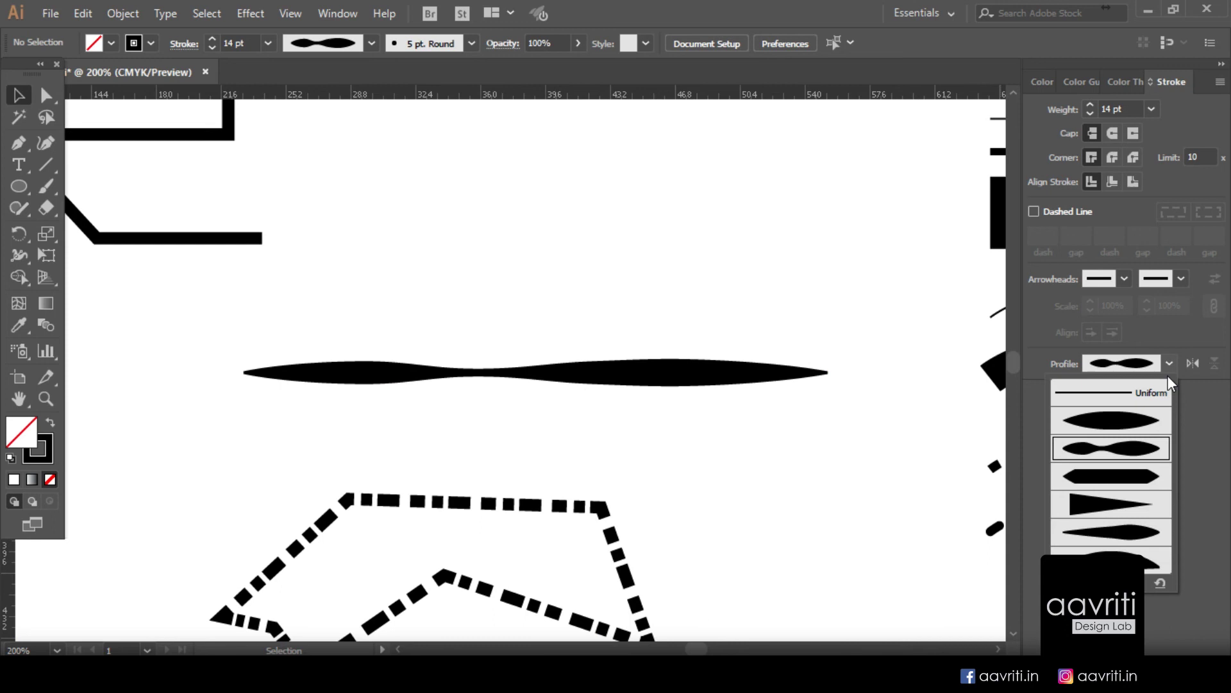
{"action": "left_click", "coordinate": [1124, 485]}
{"action": "left_click", "coordinate": [646, 372]}
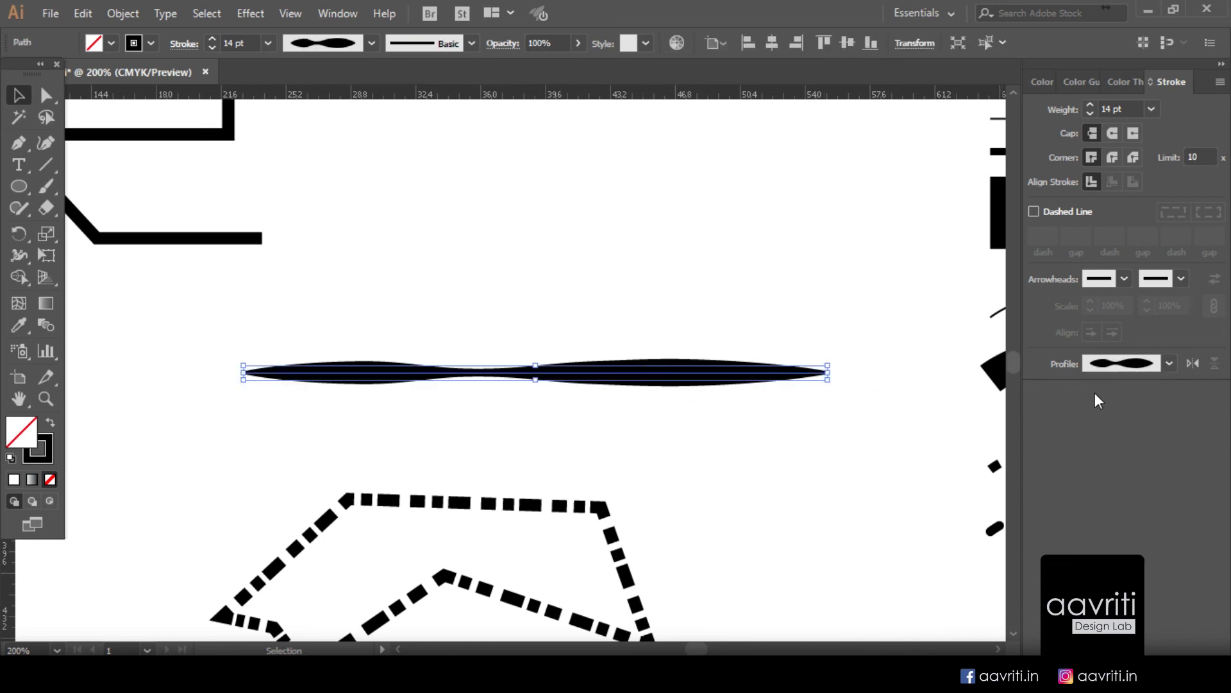
{"action": "left_click", "coordinate": [1168, 364]}
{"action": "left_click", "coordinate": [1137, 503]}
{"action": "left_click", "coordinate": [698, 412]}
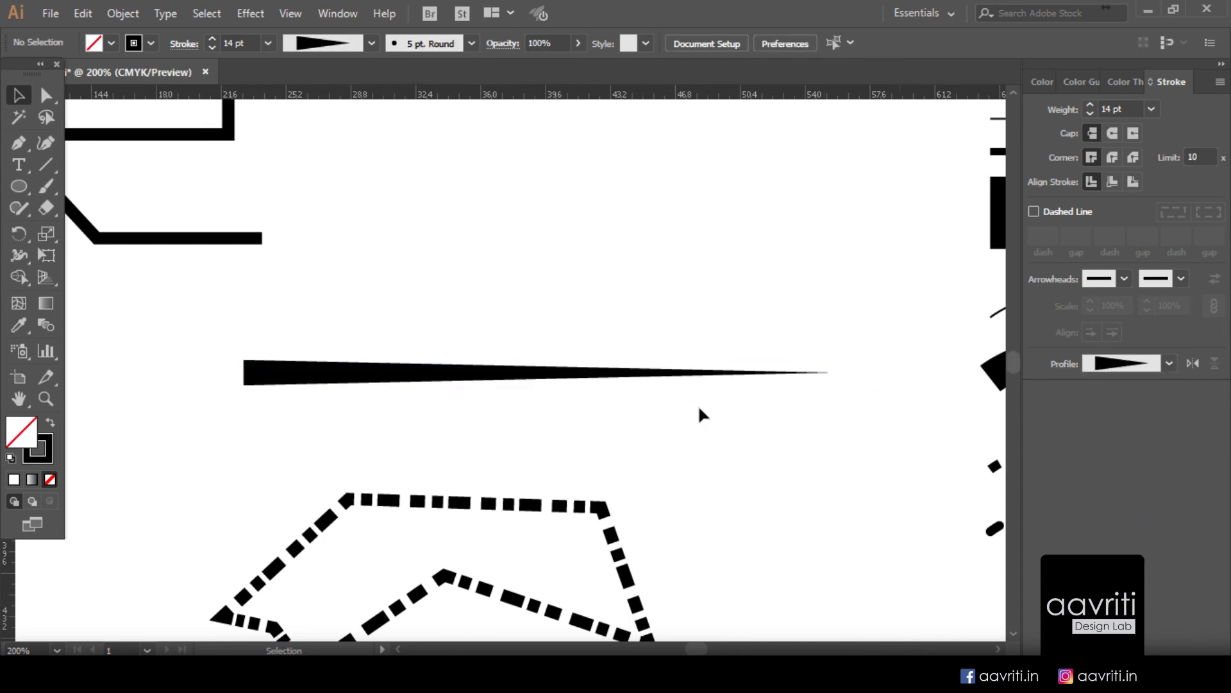
Step: Flip the line's triangular profile along the path several times, finishing with the thin tip at the line's left end
{"action": "left_click", "coordinate": [647, 380]}
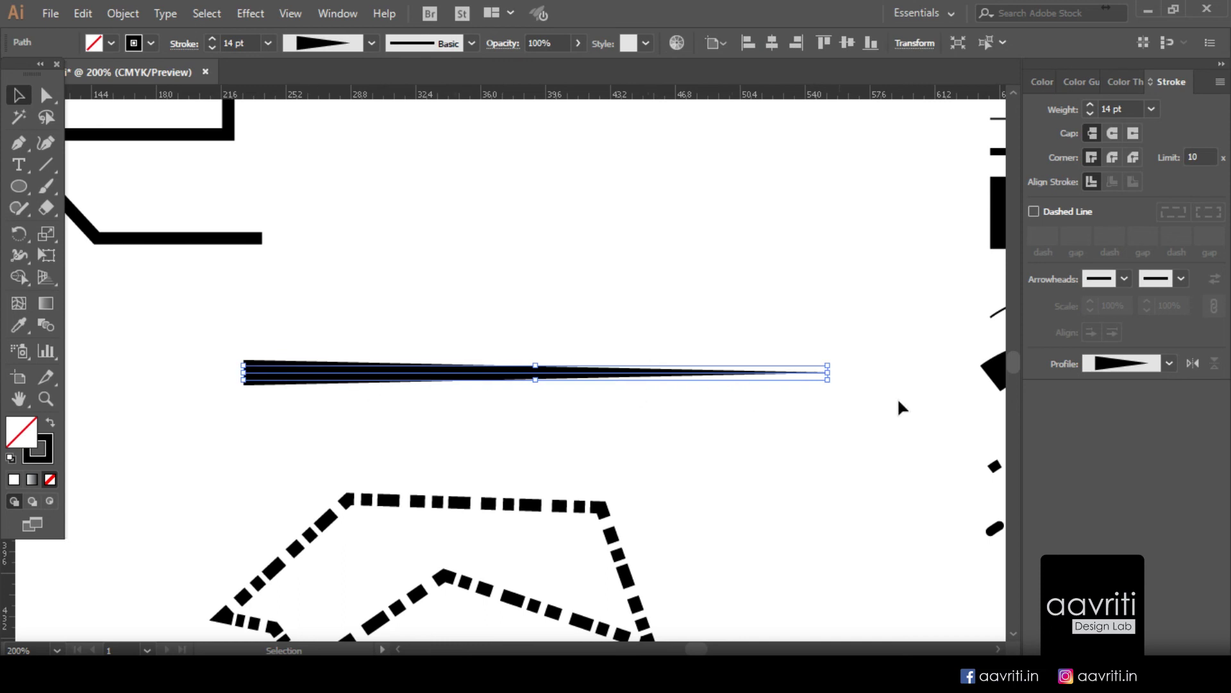
{"action": "left_click", "coordinate": [1193, 363]}
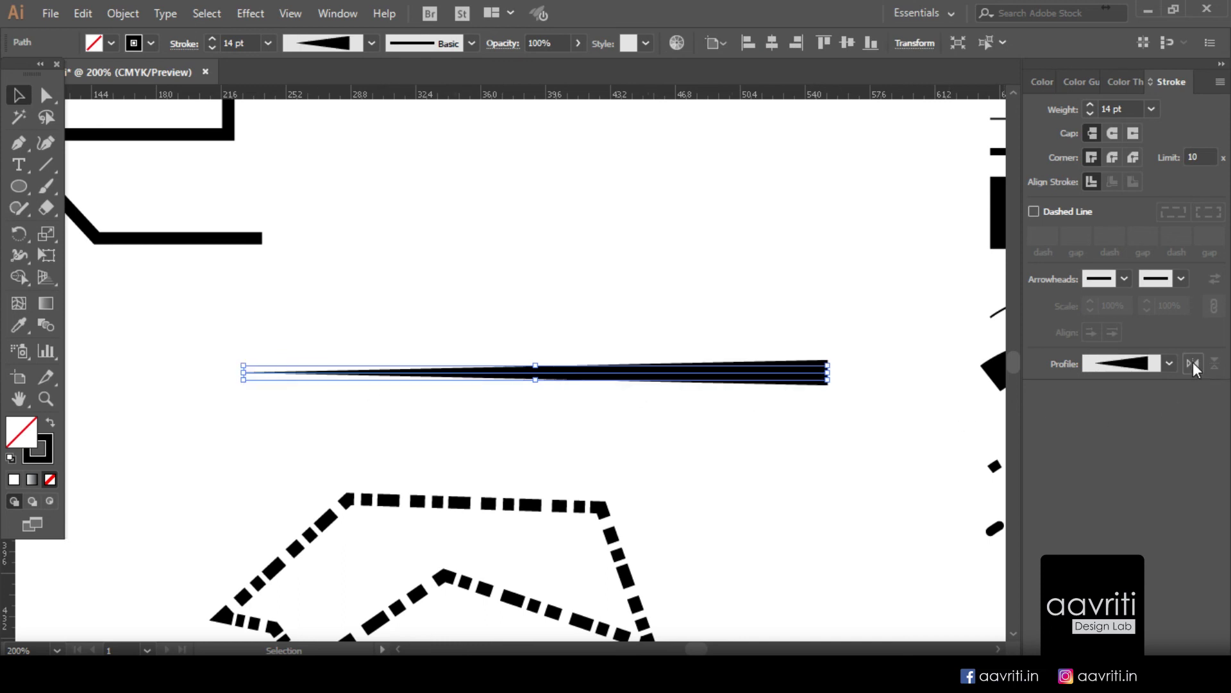
{"action": "left_click", "coordinate": [1193, 363]}
{"action": "left_click", "coordinate": [1193, 363]}
{"action": "left_click", "coordinate": [1193, 363]}
{"action": "left_click", "coordinate": [1193, 364]}
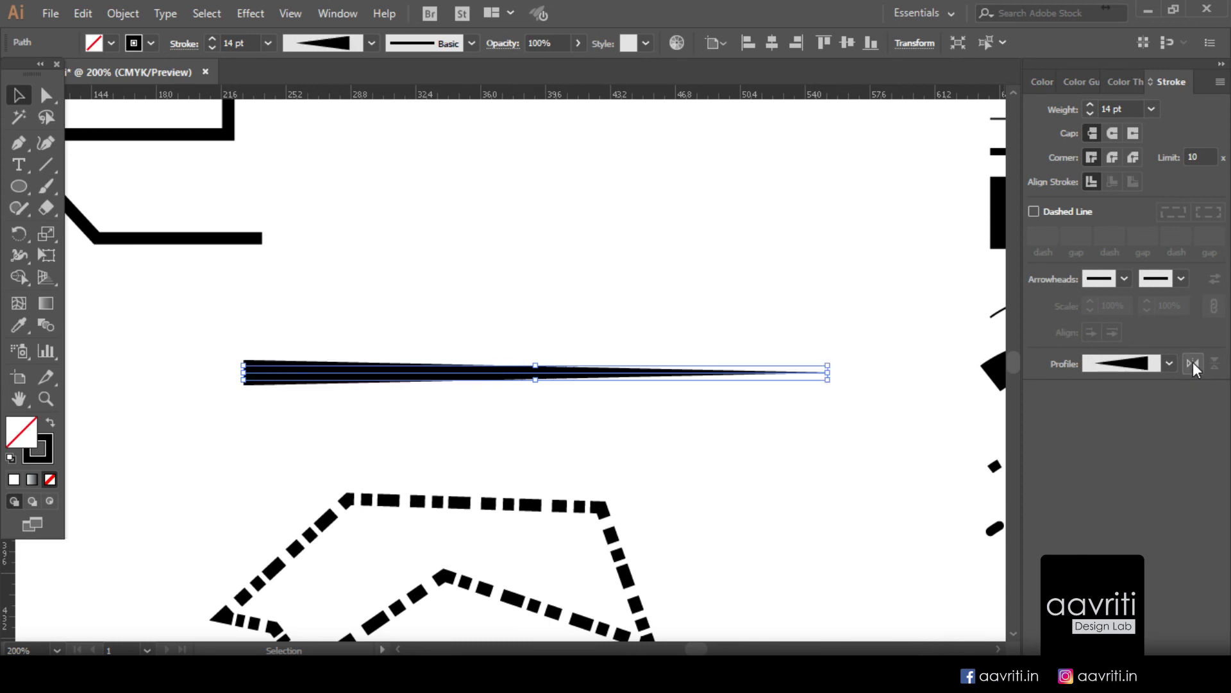
{"action": "left_click", "coordinate": [1193, 363]}
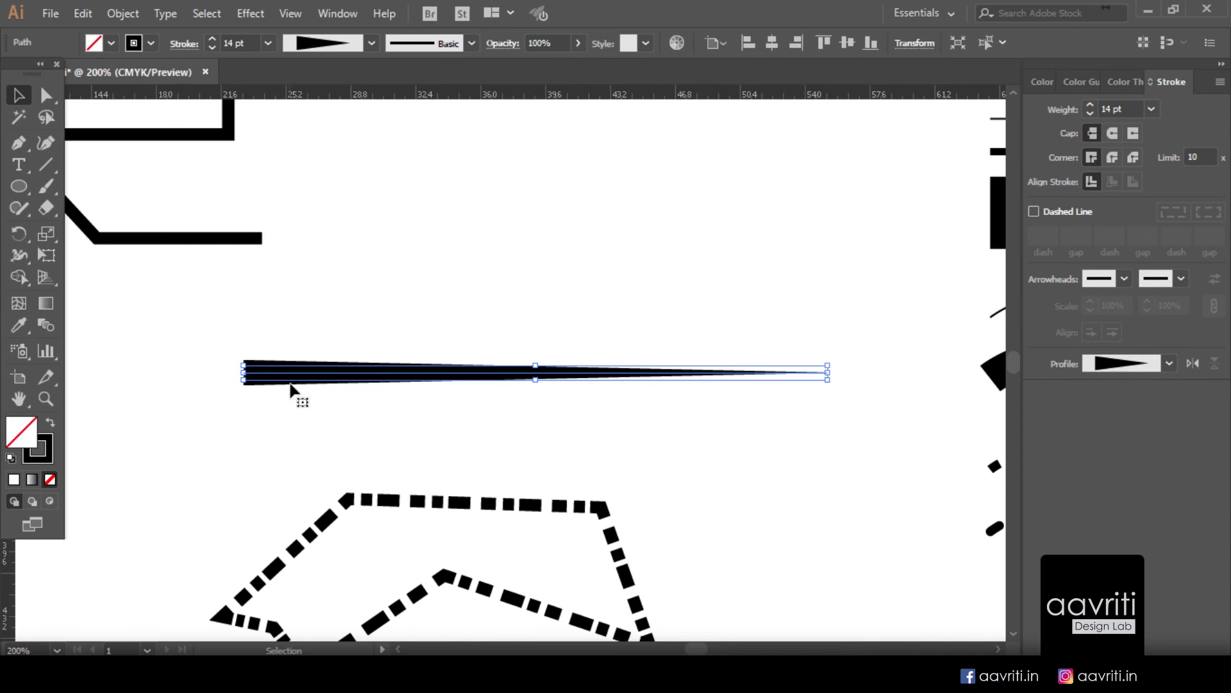
{"action": "left_click", "coordinate": [1190, 367]}
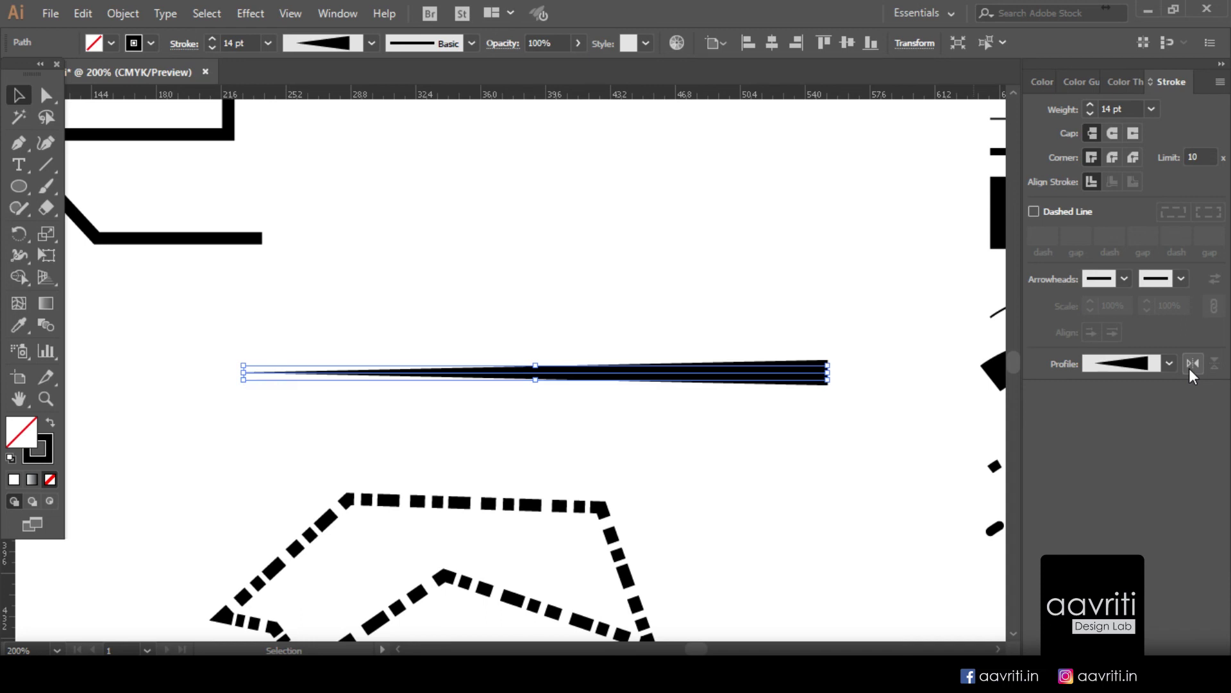
Step: Apply the arched, one-sided width profile to the line, and flip it across the path and back so it bulges upward
{"action": "left_click", "coordinate": [1170, 363]}
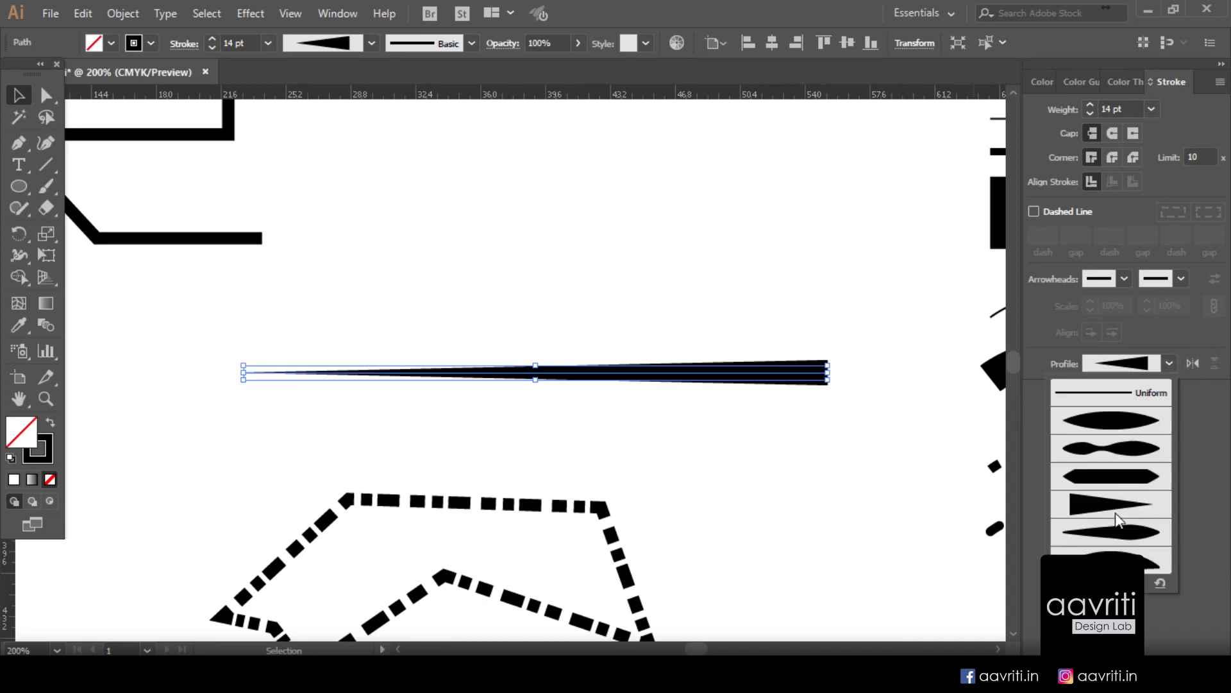
{"action": "left_click", "coordinate": [1109, 547]}
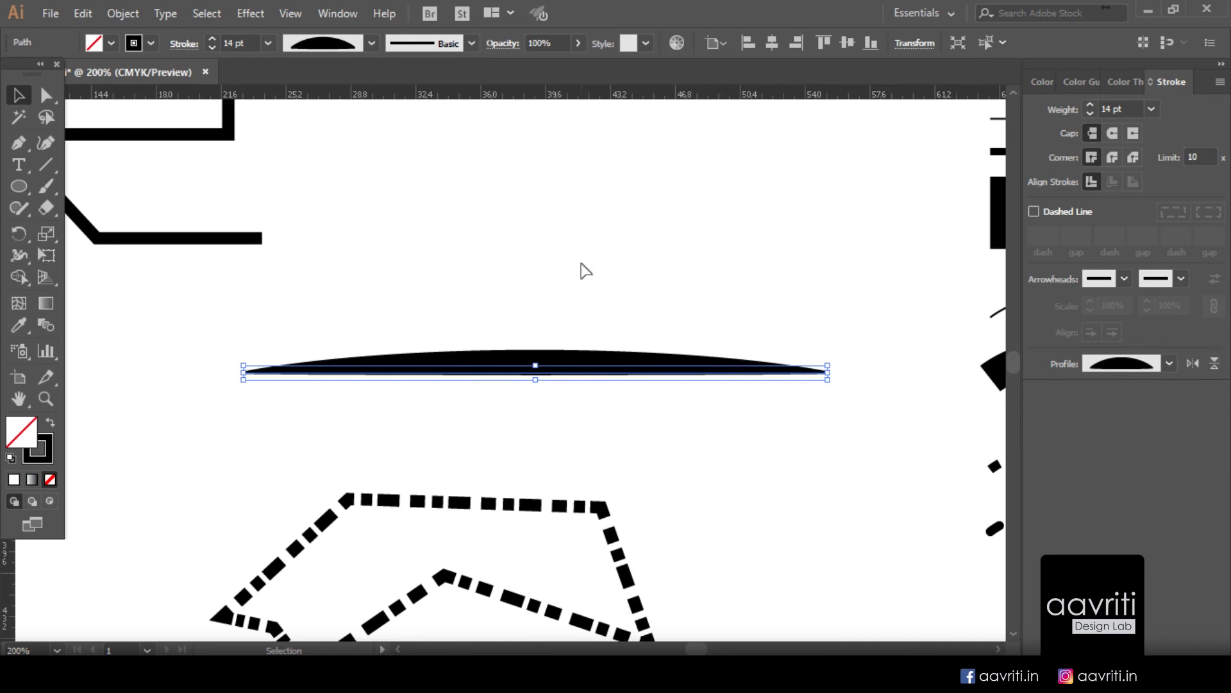
{"action": "left_click", "coordinate": [569, 337]}
{"action": "left_click", "coordinate": [560, 362]}
{"action": "left_click", "coordinate": [1216, 363]}
{"action": "left_click", "coordinate": [1215, 364]}
{"action": "left_click", "coordinate": [1215, 364]}
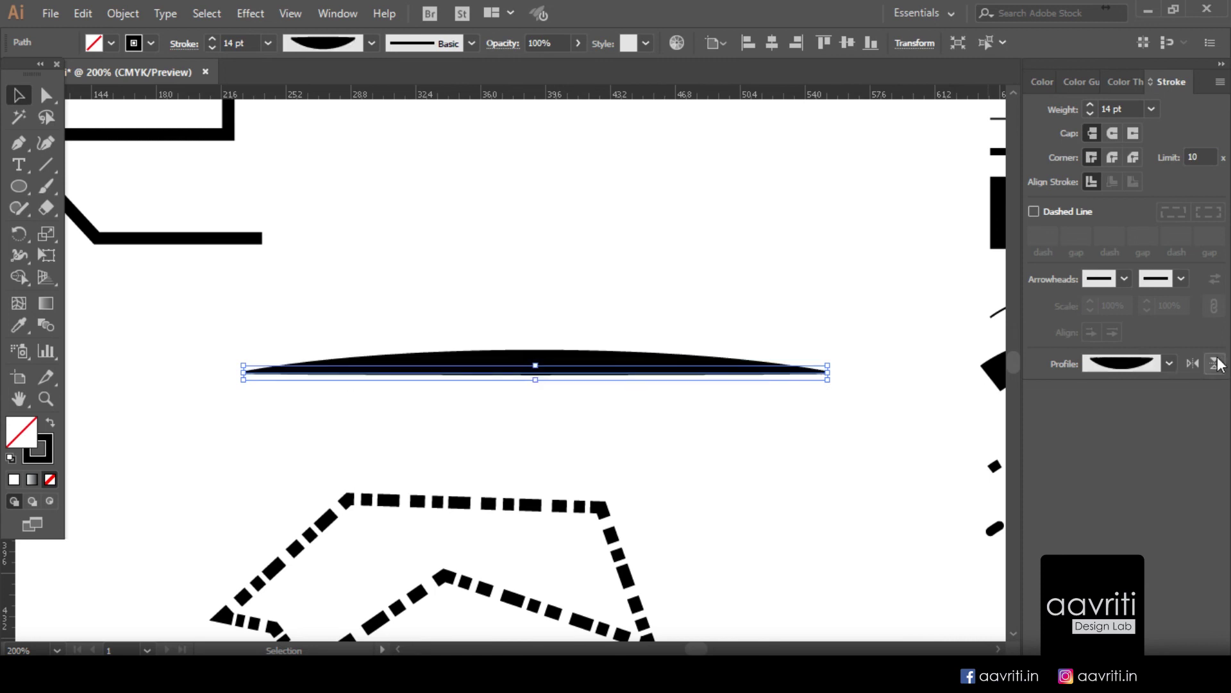
{"action": "left_click", "coordinate": [1217, 364]}
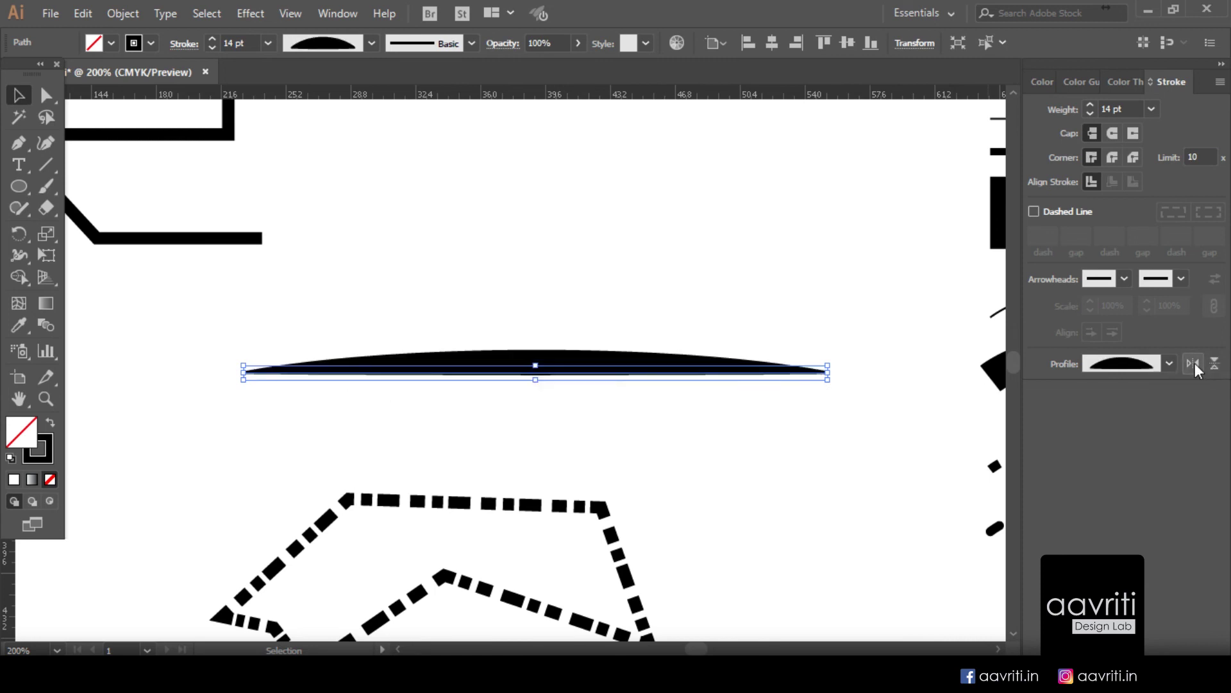
Step: Apply the triangular width profile flipped along the path so it tapers toward the line's left end, and deselect the line
{"action": "left_click", "coordinate": [1170, 363]}
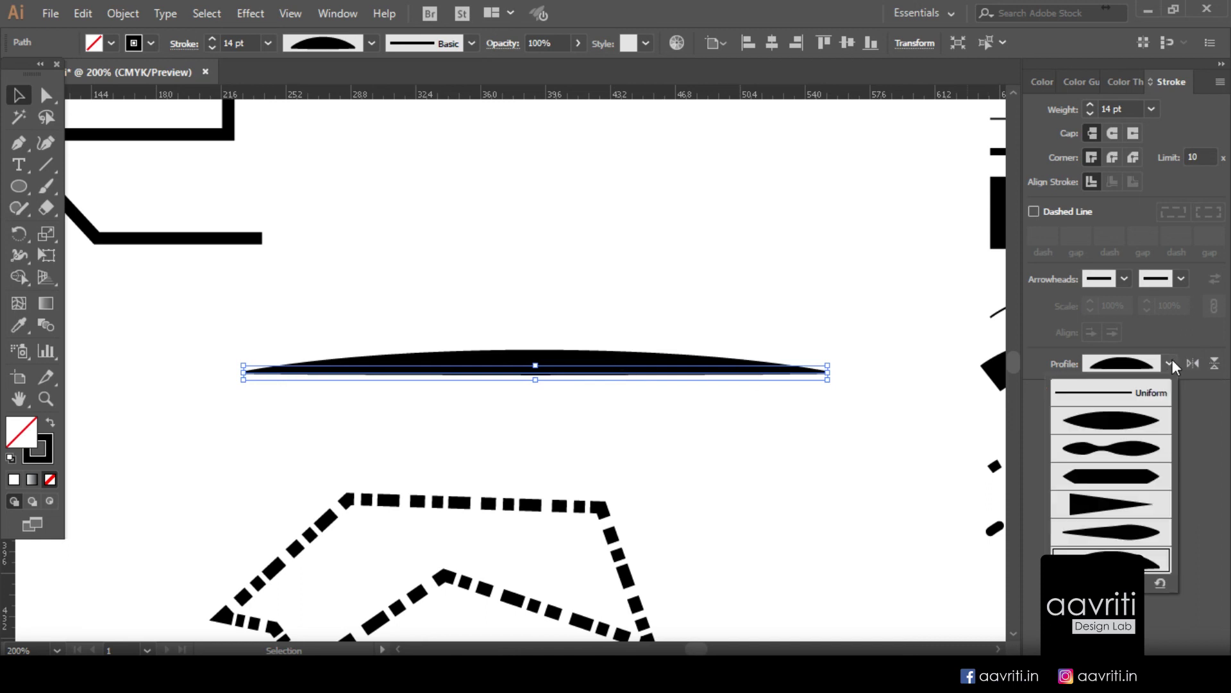
{"action": "left_click", "coordinate": [1109, 506]}
{"action": "left_click", "coordinate": [1193, 364]}
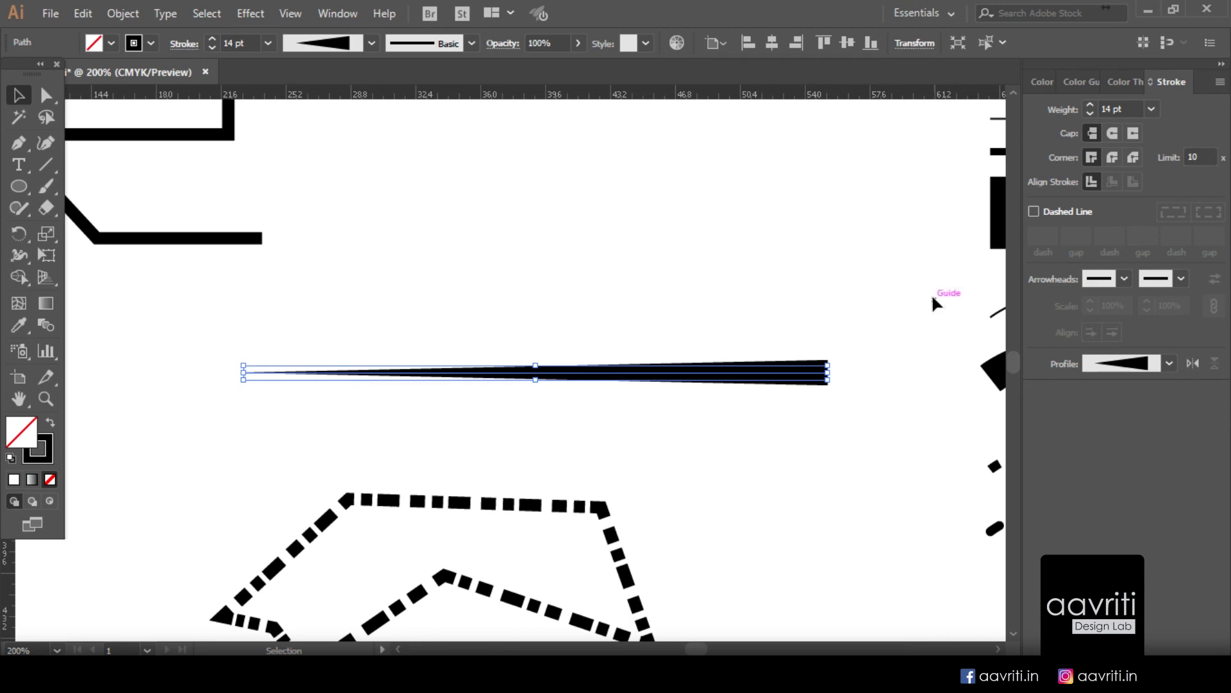
{"action": "scroll", "coordinate": [684, 327], "scroll_direction": "down", "scroll_amount": 2, "text": "alt"}
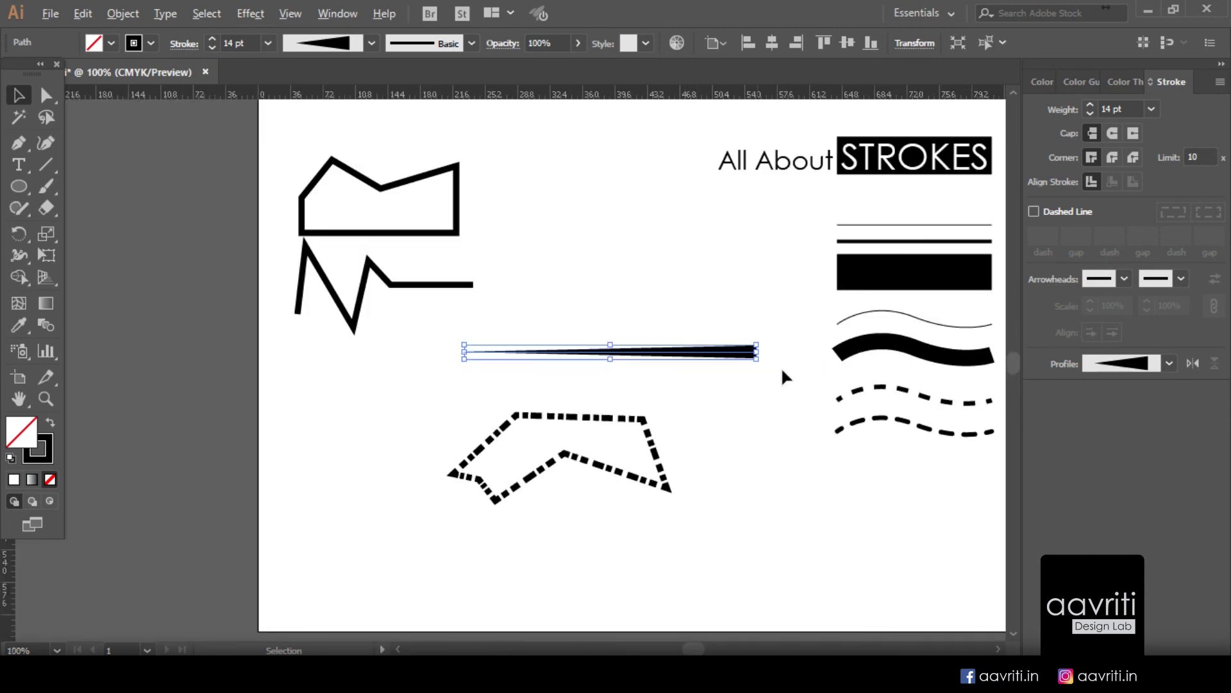
{"action": "scroll", "coordinate": [289, 314], "scroll_direction": "down", "scroll_amount": 1, "text": "alt"}
{"action": "scroll", "coordinate": [560, 306], "scroll_direction": "up", "scroll_amount": 1, "text": "alt"}
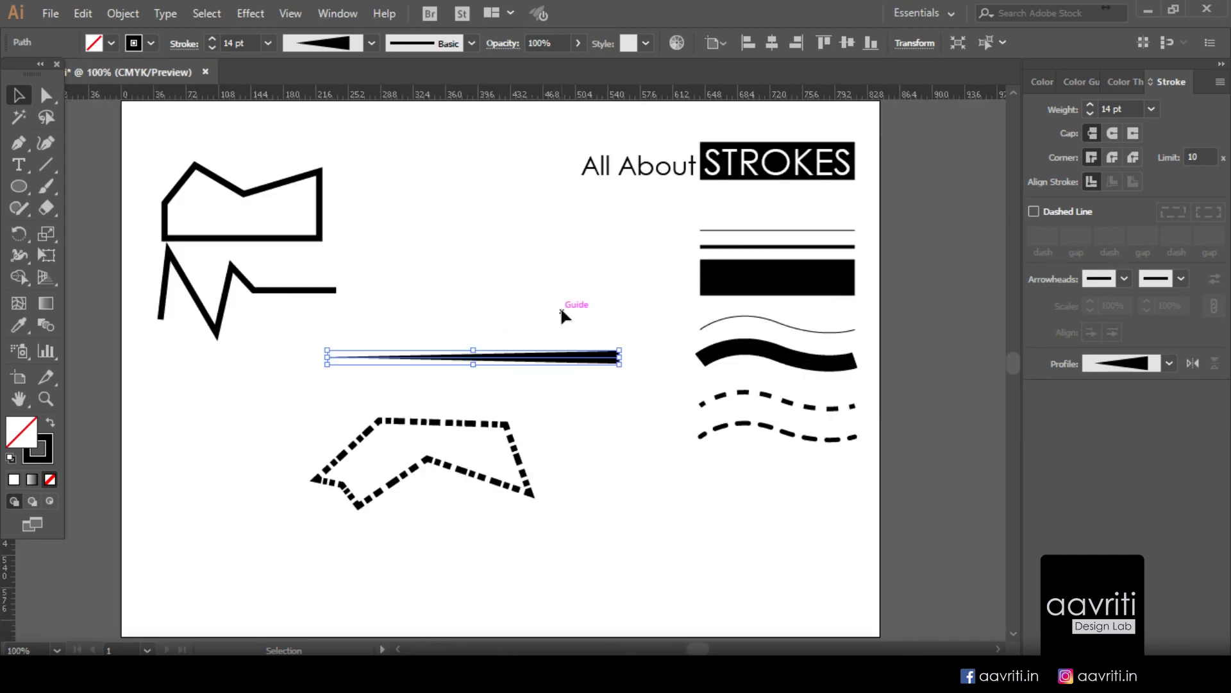
{"action": "left_click", "coordinate": [625, 488]}
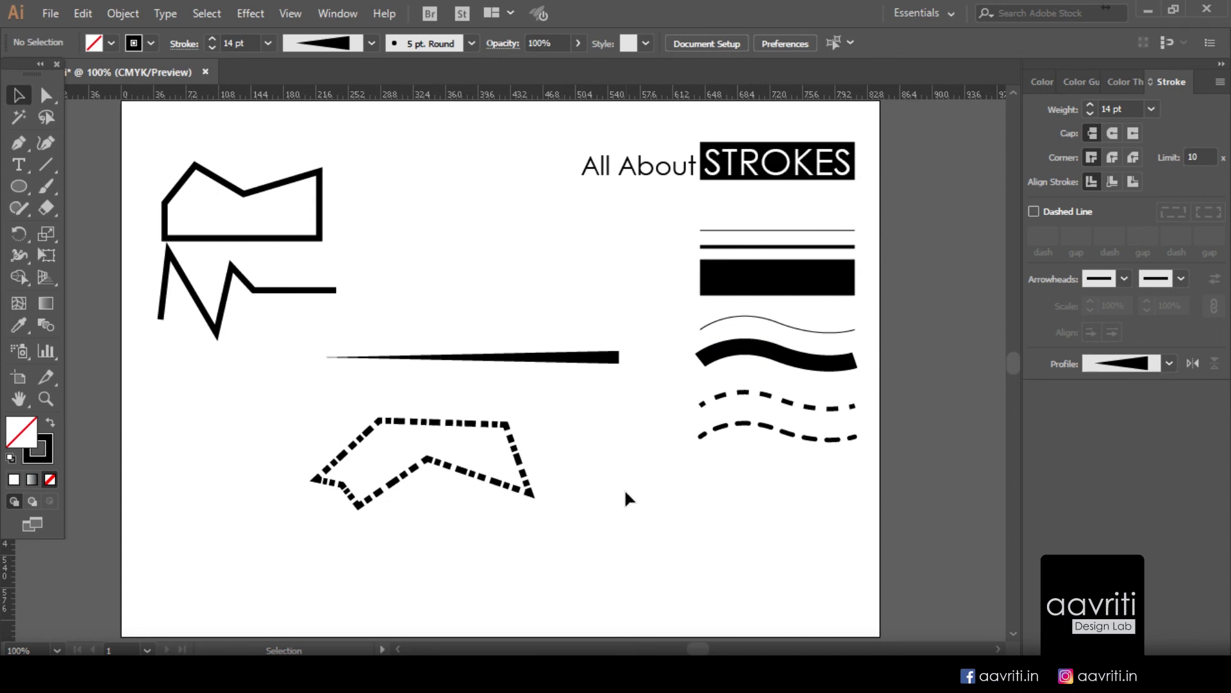